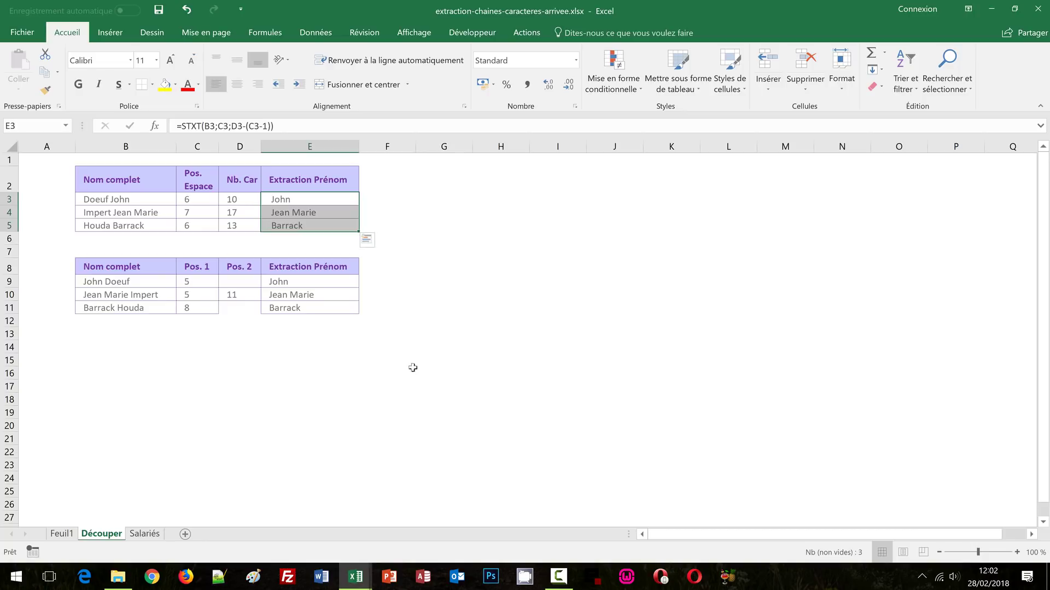
Step: Review the finished first-name extraction formula in E3, and the search cell F4 on the Salariés sheet
left_click(306, 372)
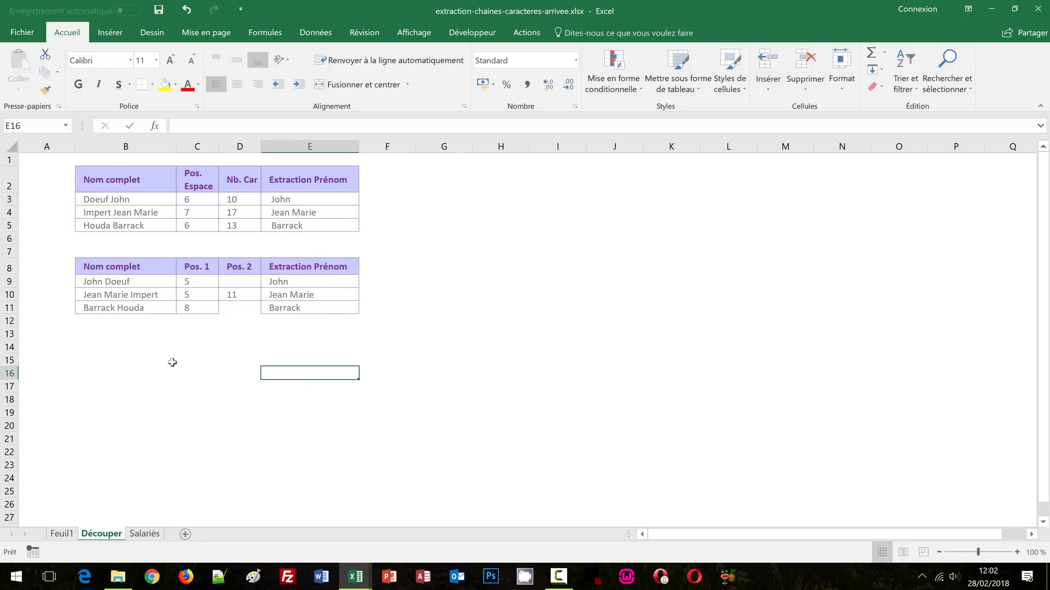
left_click(135, 351)
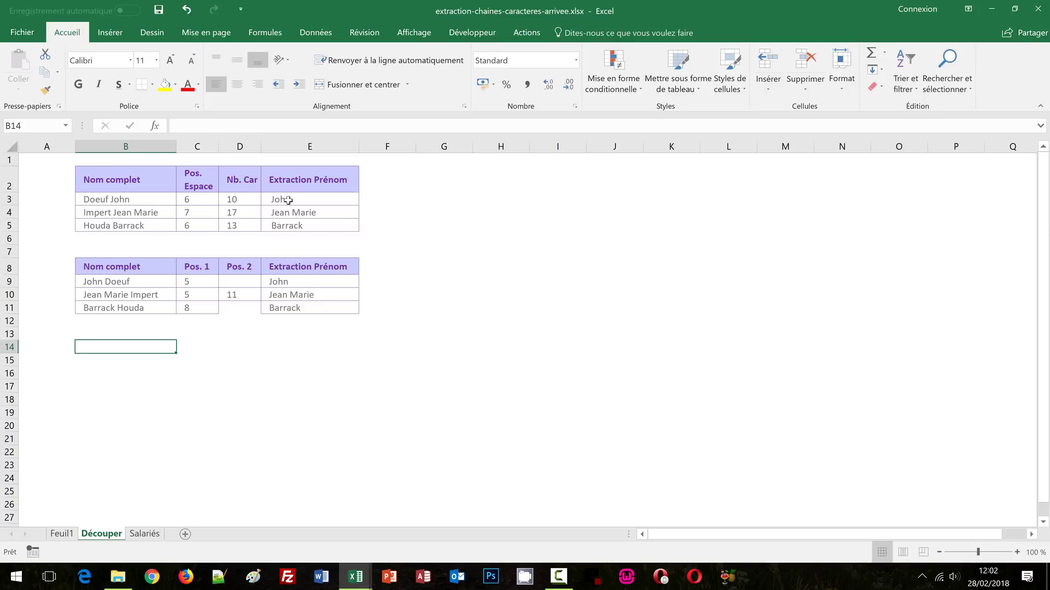
left_click(288, 200)
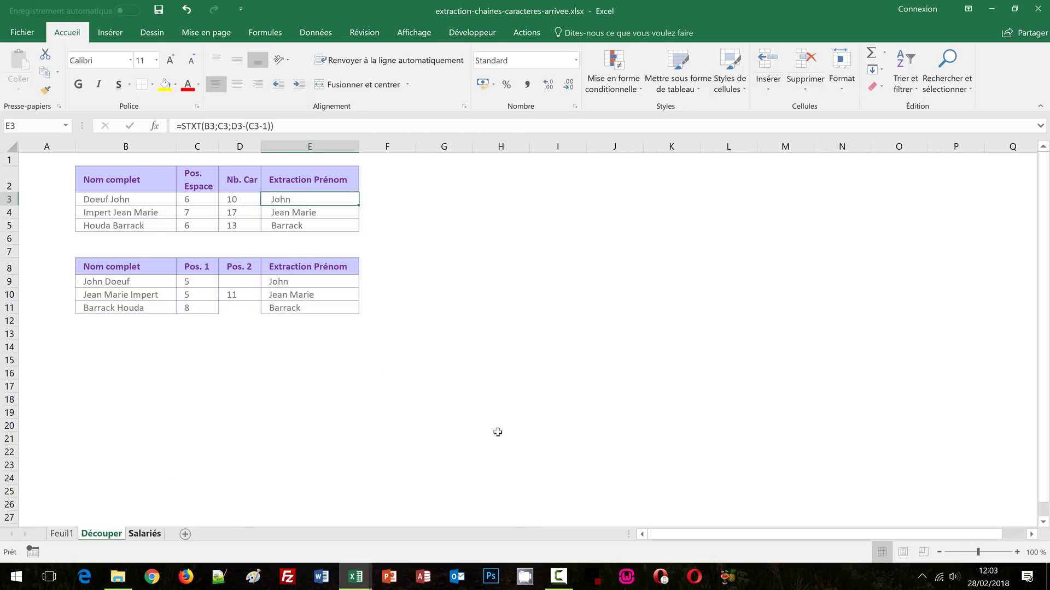
left_click(604, 330)
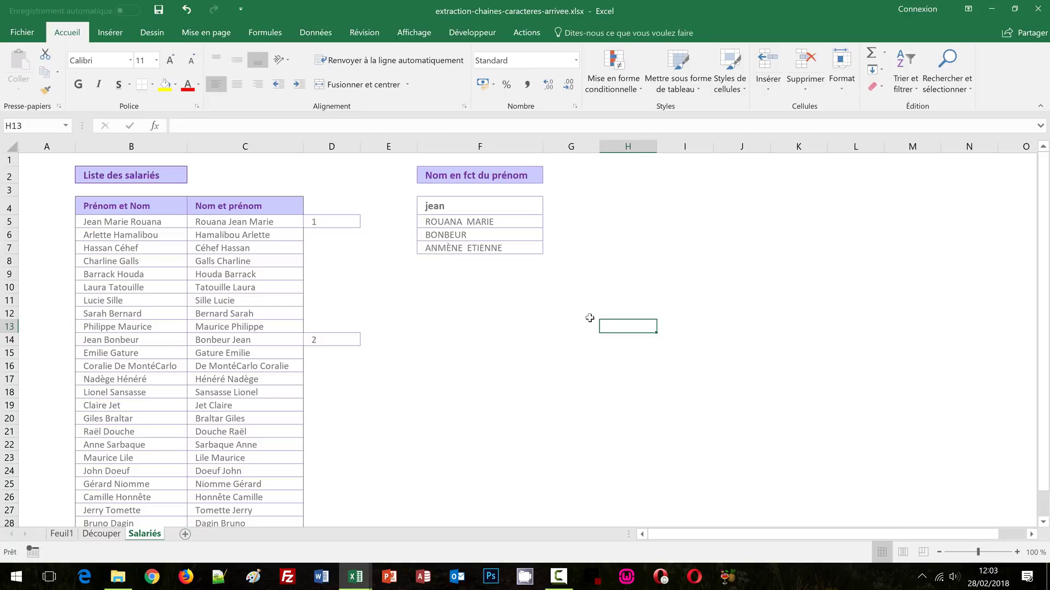
left_click(441, 206)
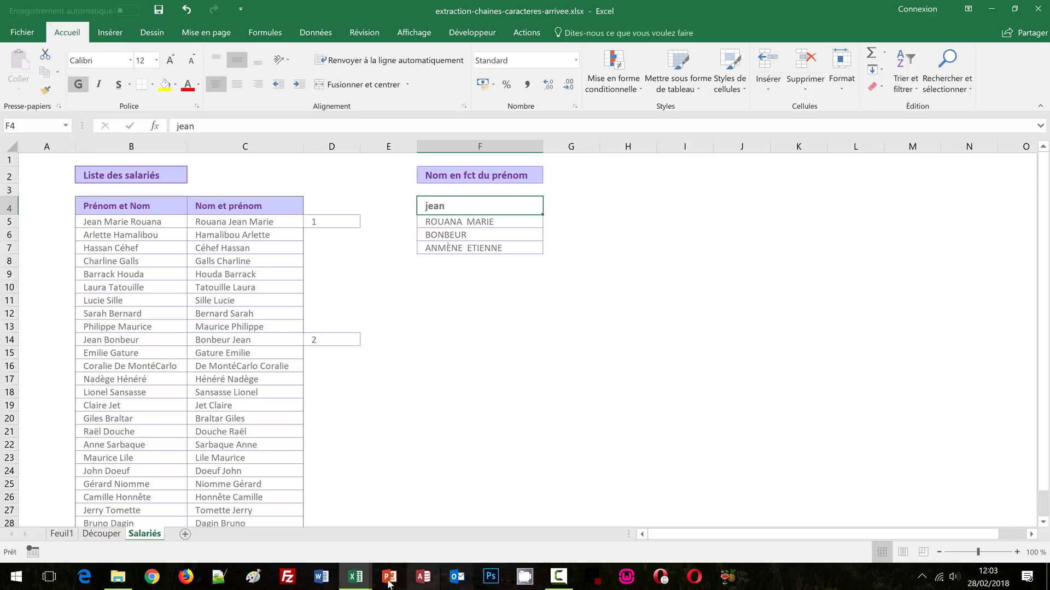
Step: Switch to the exercise workbook extraction-chaines-caracteres.xlsx with its empty extraction tables on the Découper sheet
mouse_move(365, 579)
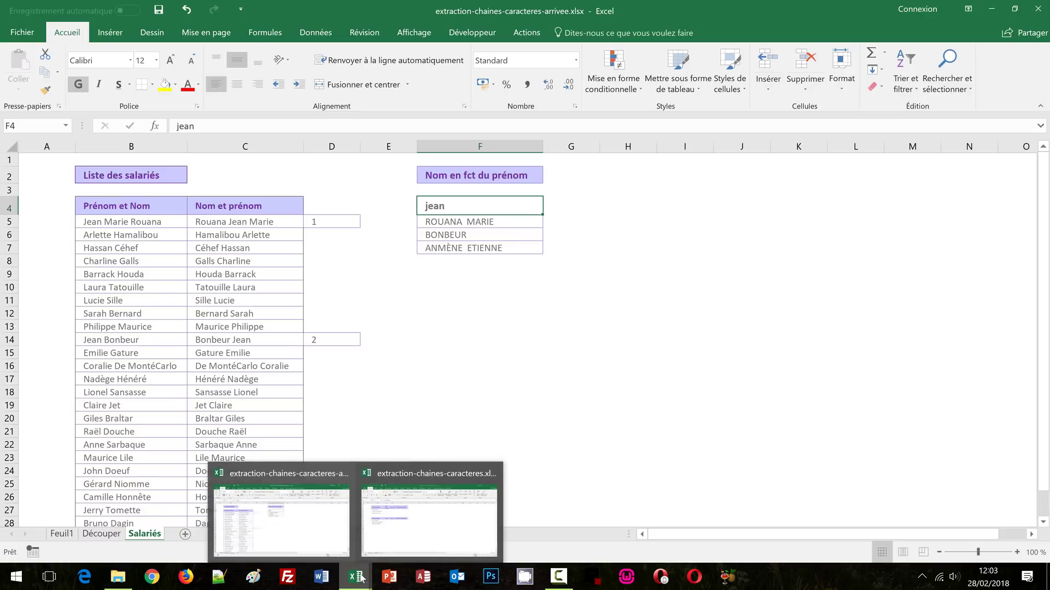
left_click(393, 522)
left_click(677, 281)
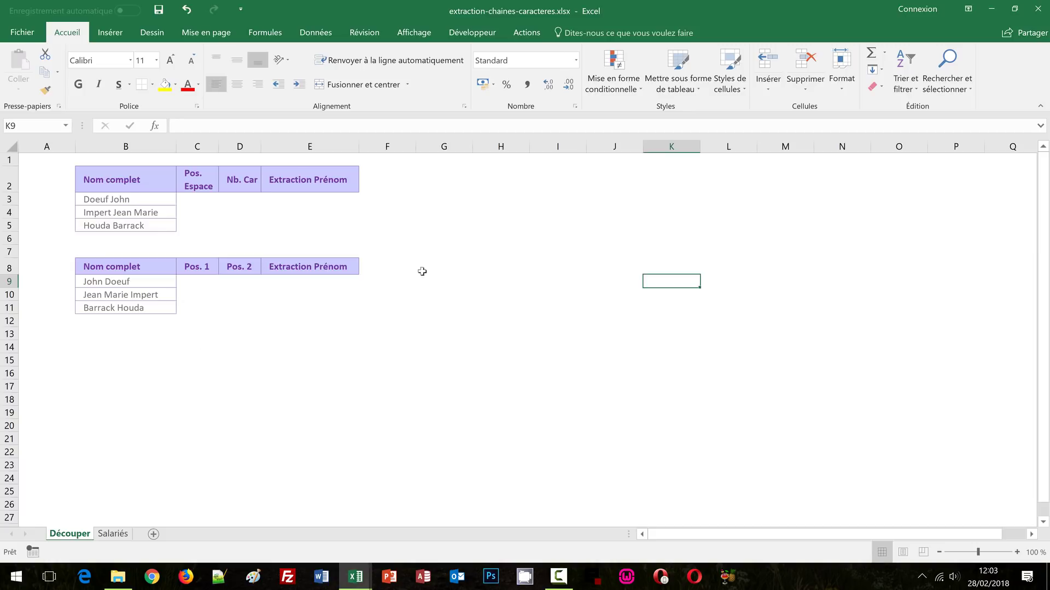
Step: Examine the list of available text functions, including the description of MAJUSCULE, without inserting any
left_click(443, 198)
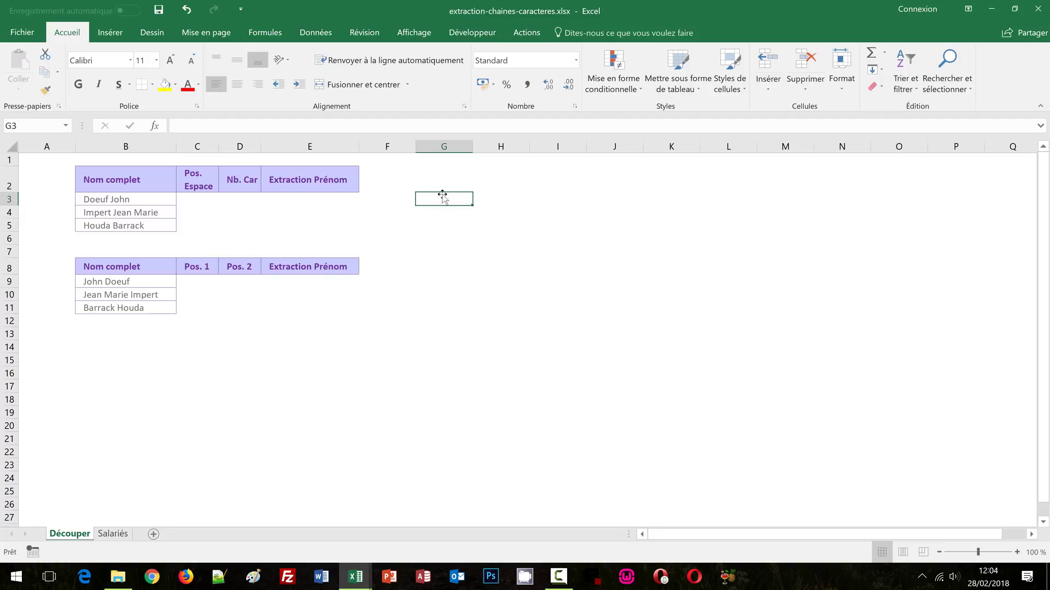
left_click(266, 34)
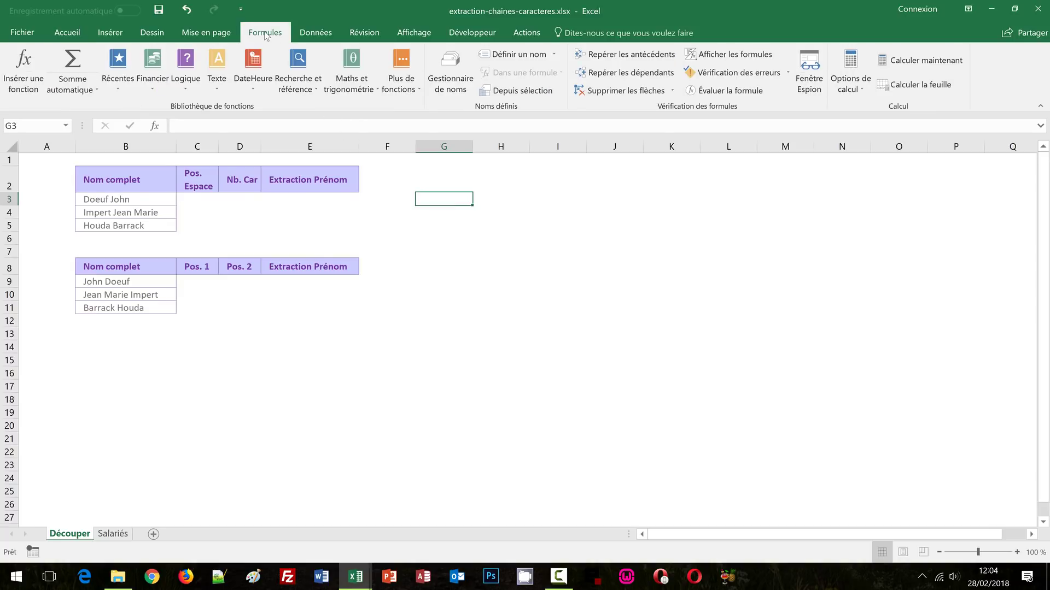
left_click(217, 87)
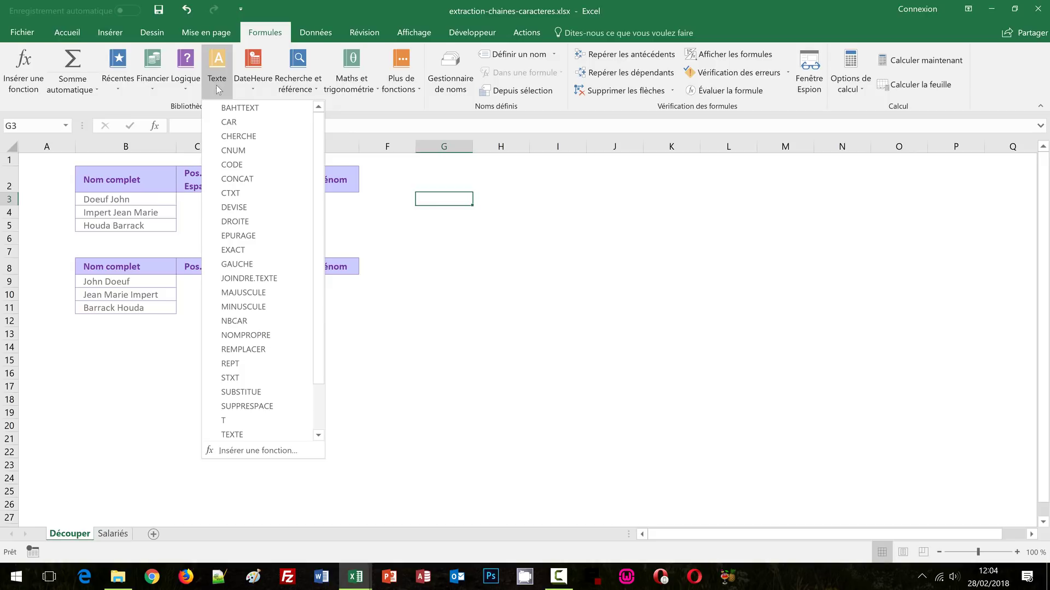
left_click(317, 409)
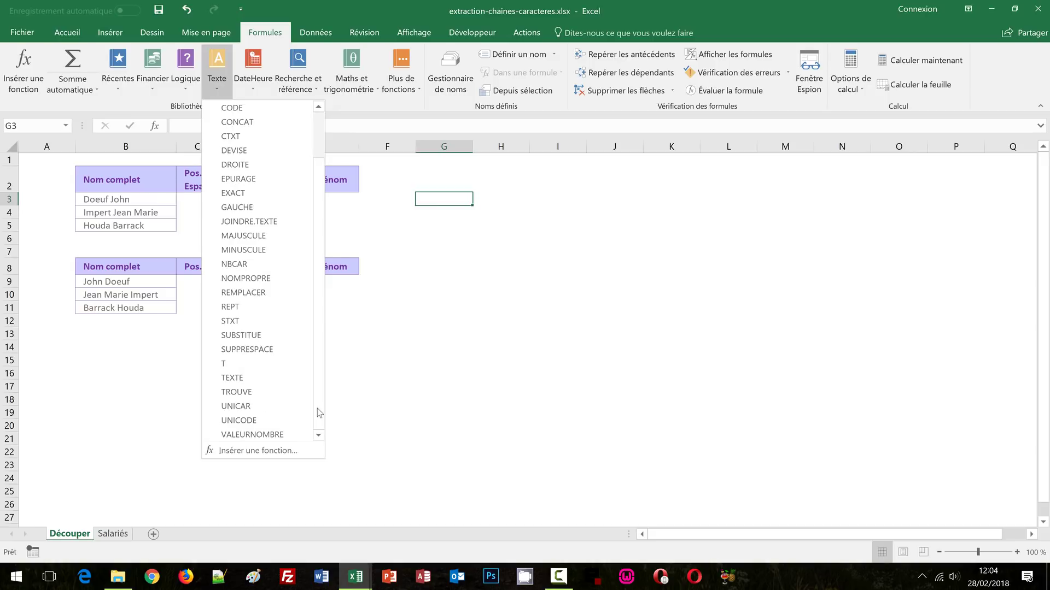
left_click_drag(317, 409, 317, 361)
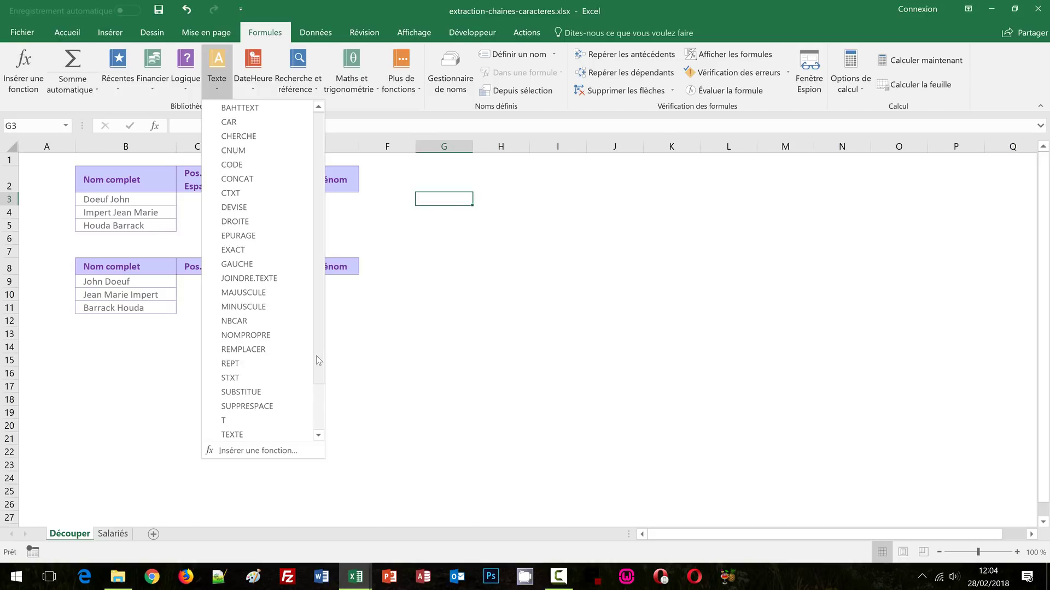
mouse_move(265, 280)
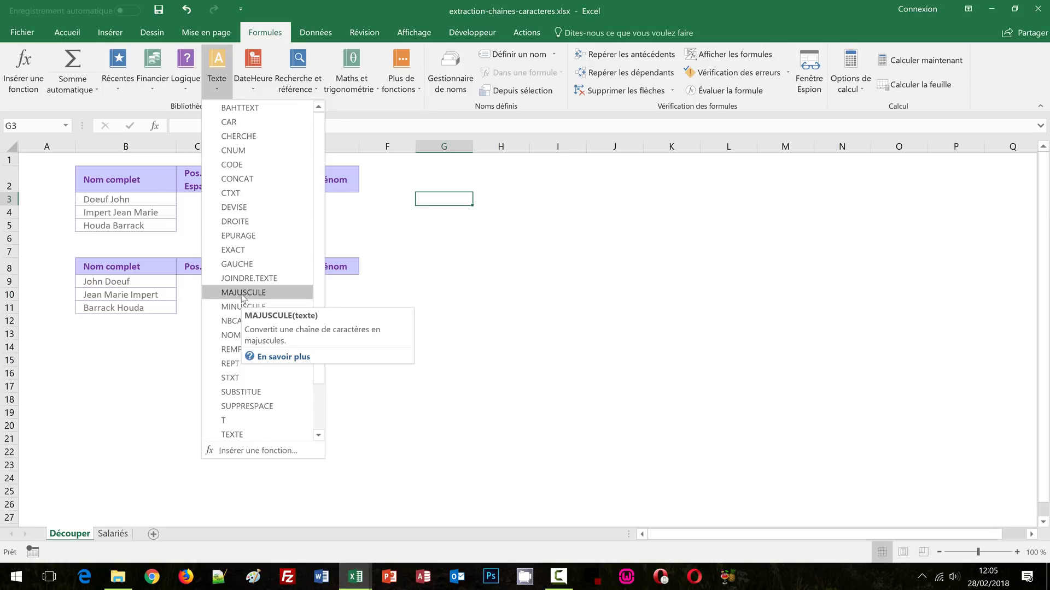
left_click(473, 239)
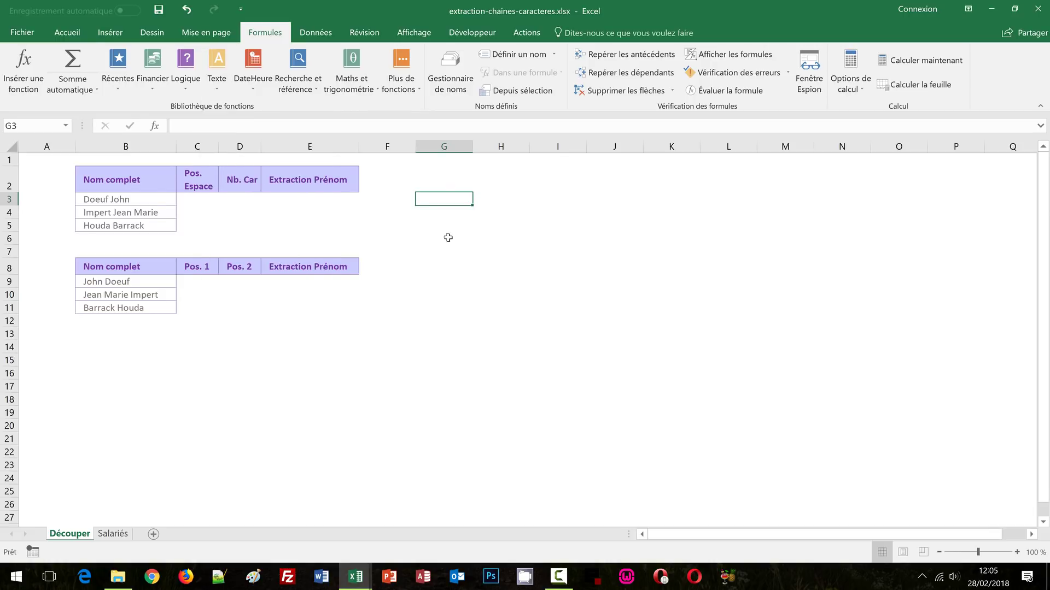
Step: Enter =GAUCHE(B3;5) in E3 to extract the first five characters of the full name
left_click(303, 198)
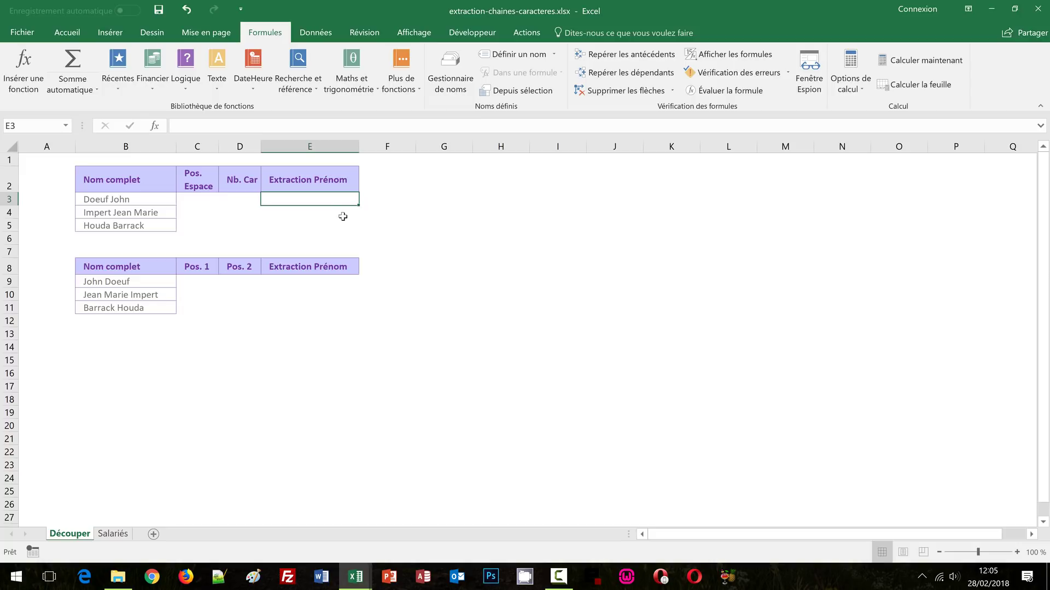
type("=")
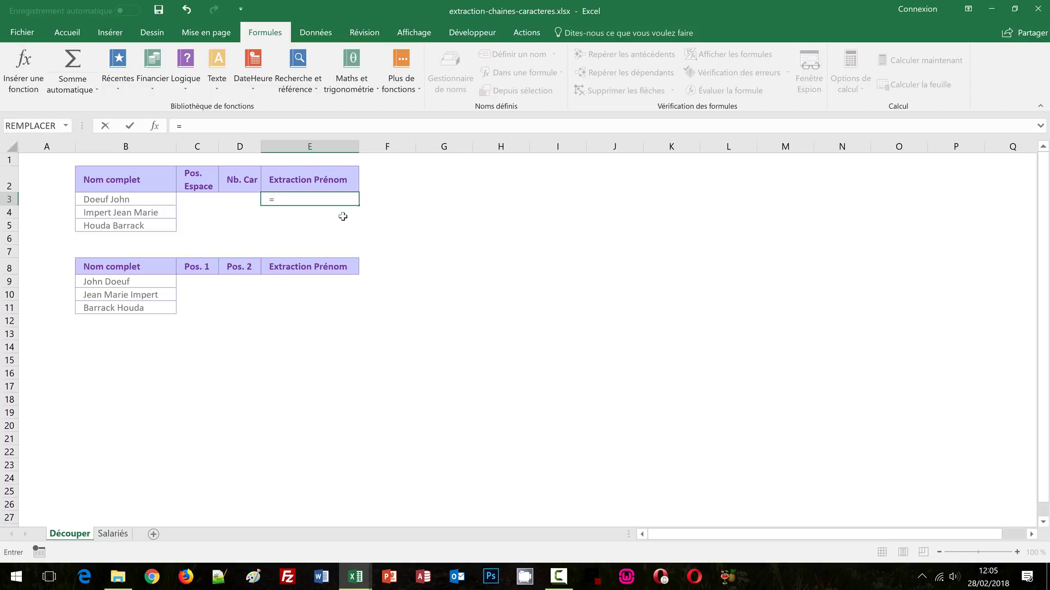
type("ga")
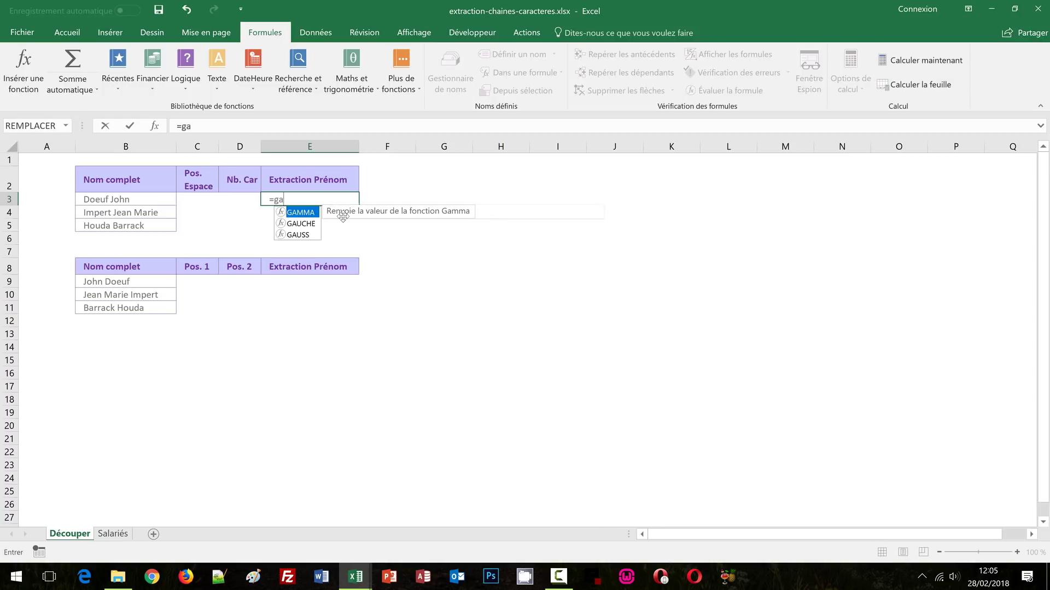
type("uche")
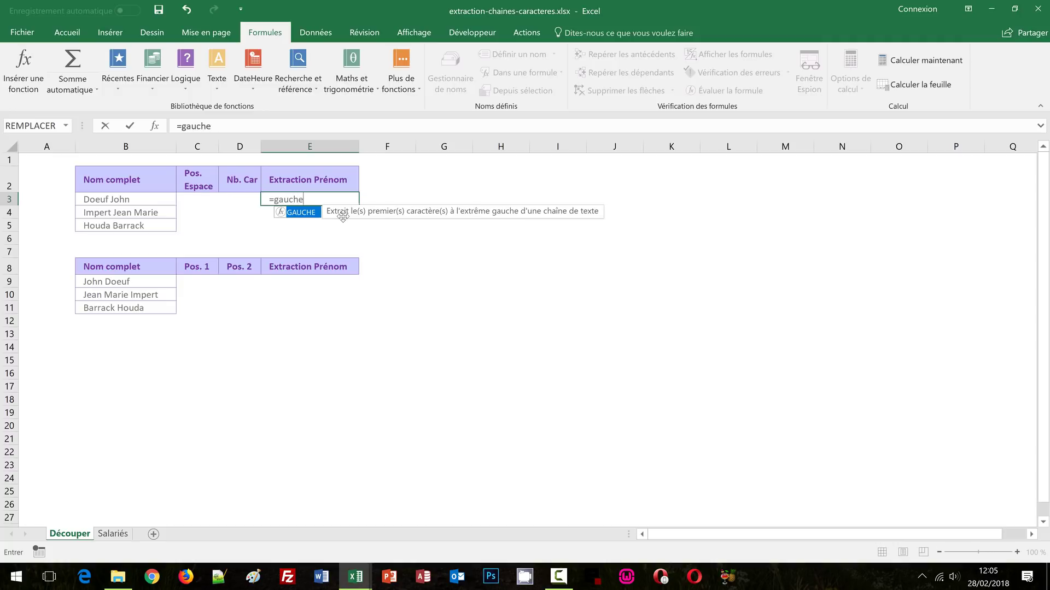
type("(")
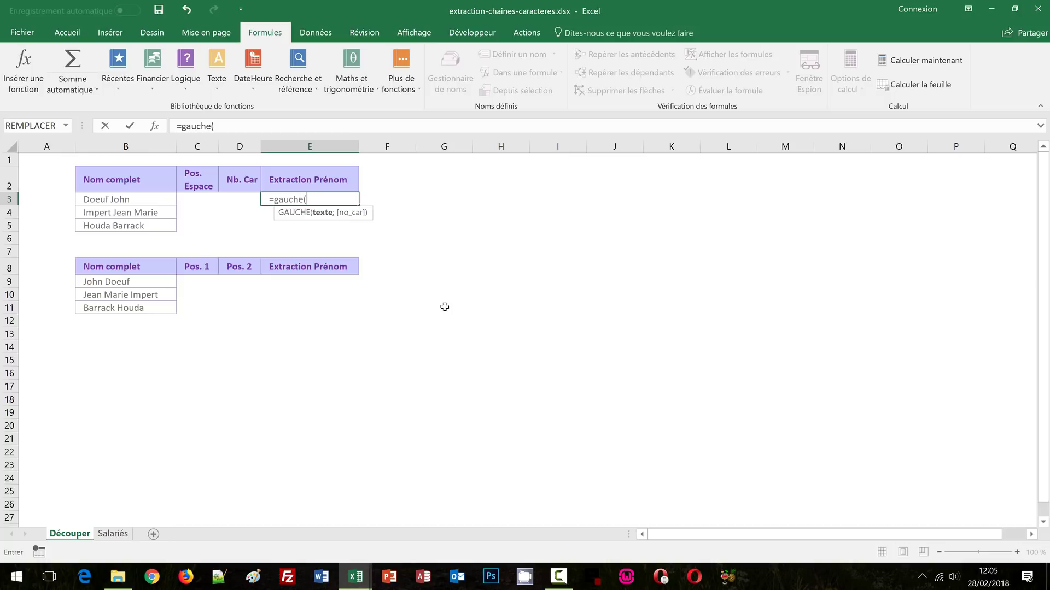
left_click(127, 200)
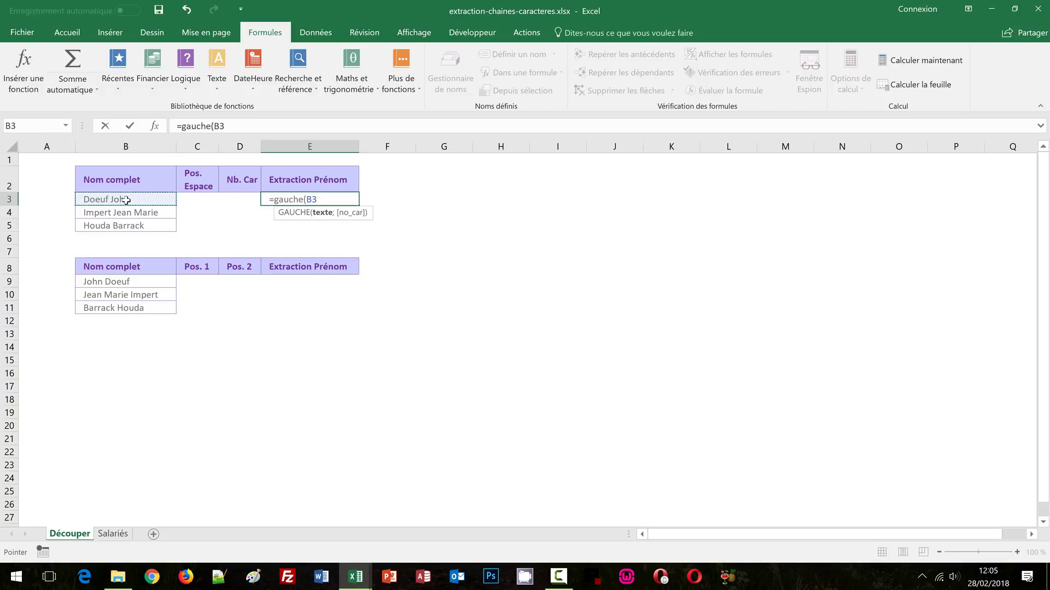
type(";")
type("5")
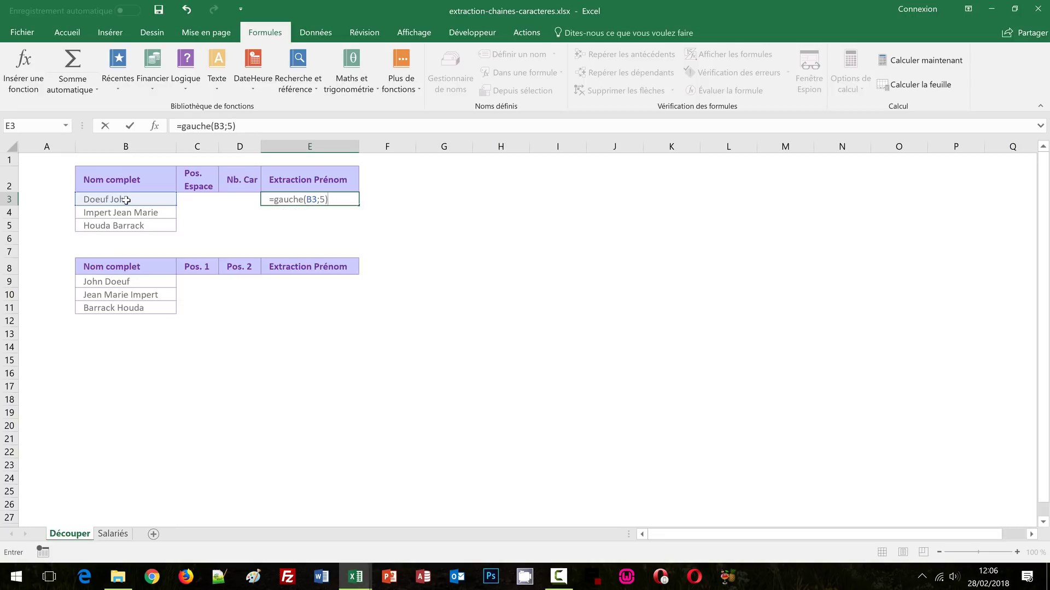
key("ctrl+Return")
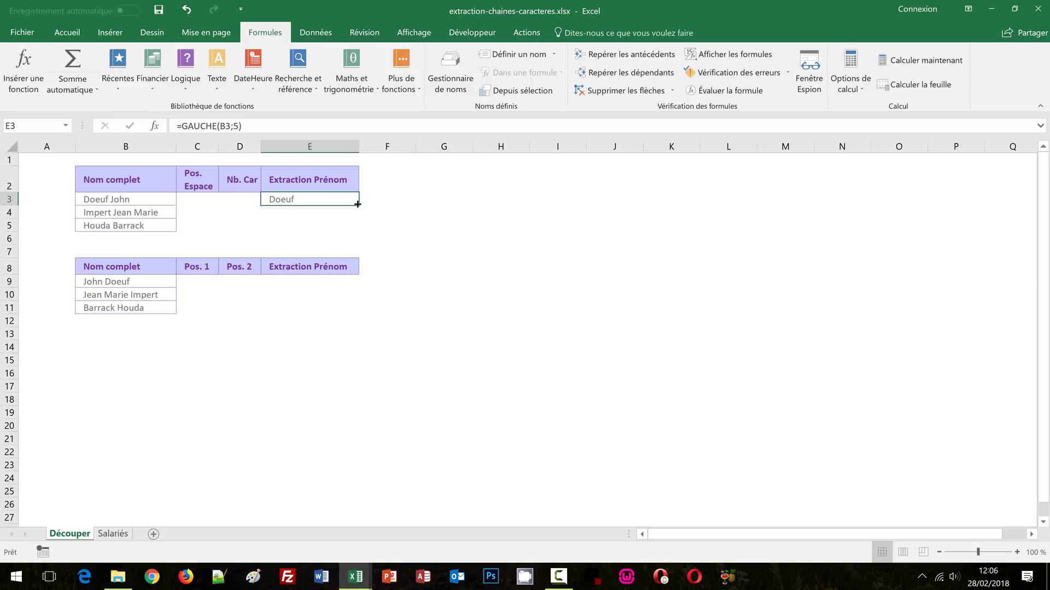
Step: Copy the GAUCHE formula from E3 down to E5 and clear the range E3:E5
left_click_drag(358, 204, 358, 231)
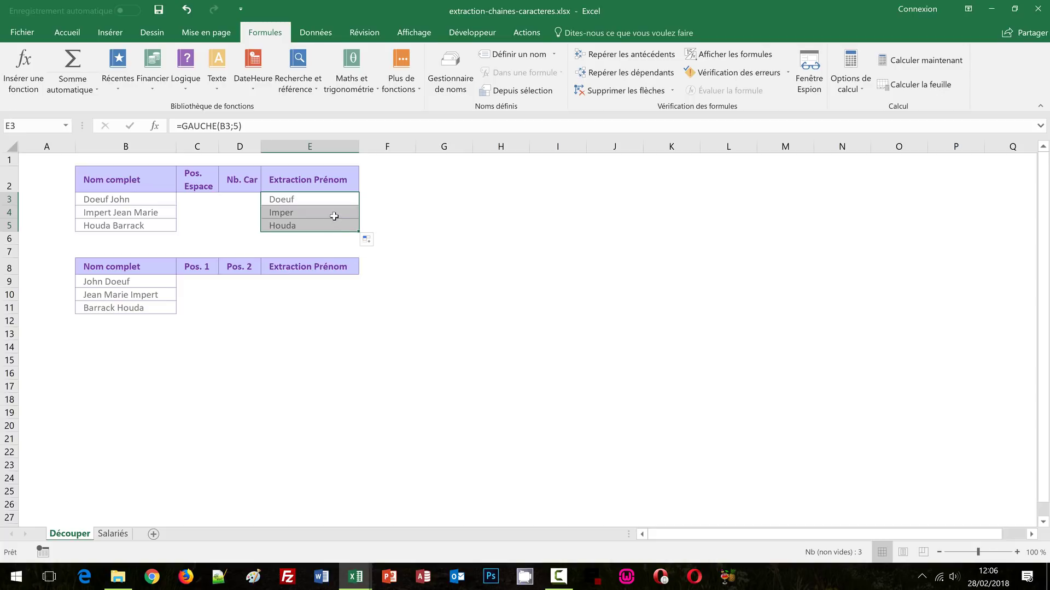
key("Delete")
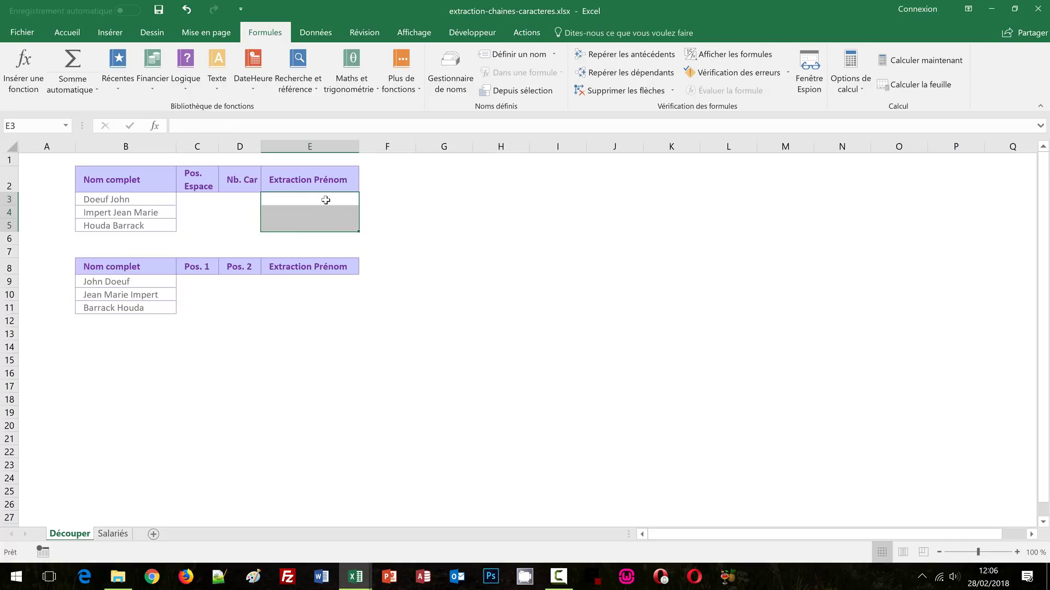
Step: Enter =DROITE(B3;5) in E3 to extract the last five characters of the full name
left_click(326, 200)
type("=dr")
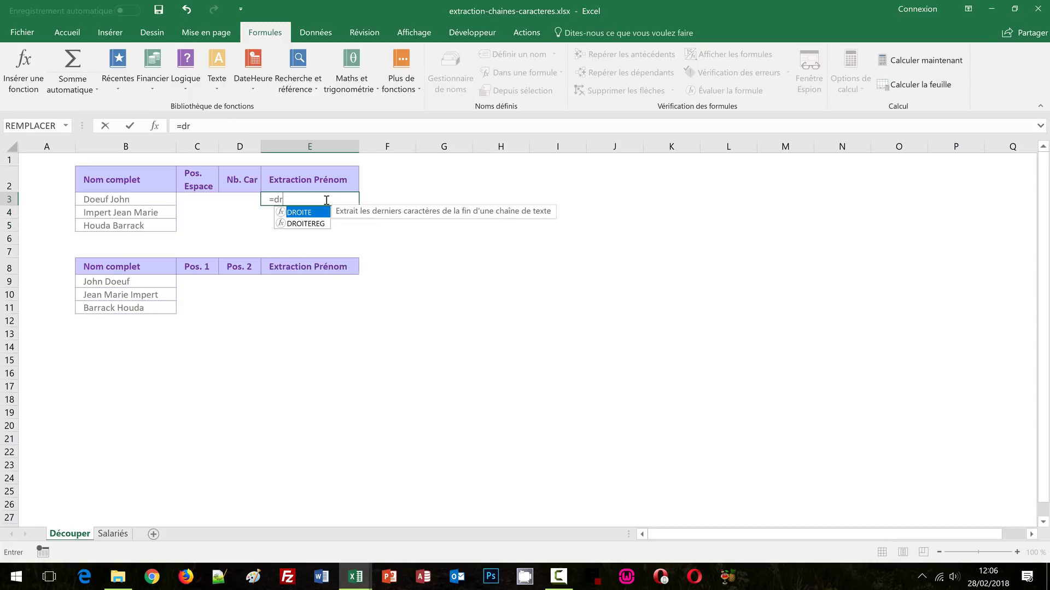
type("oite(")
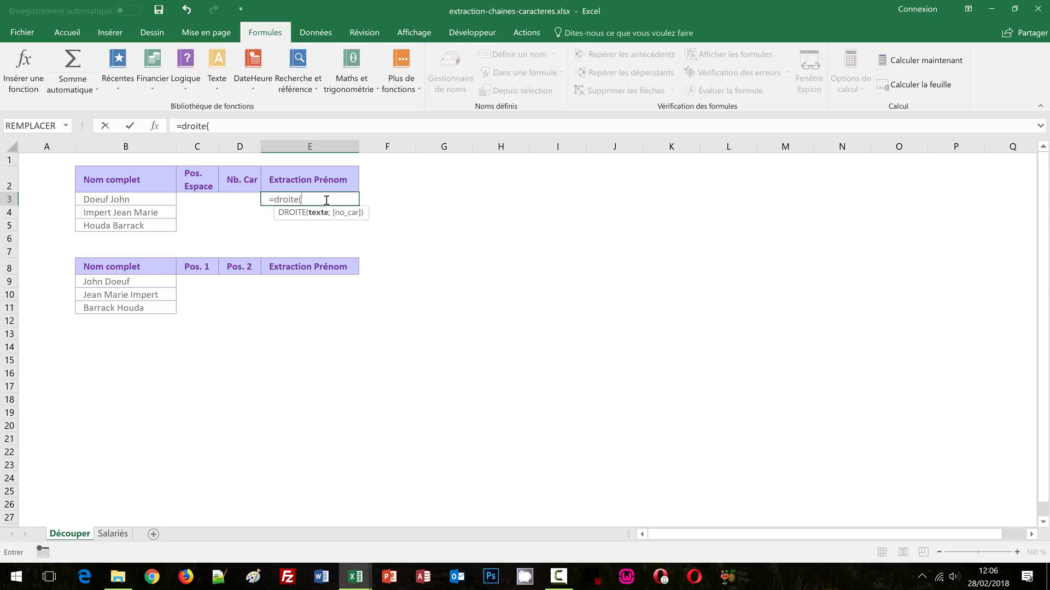
left_click(136, 199)
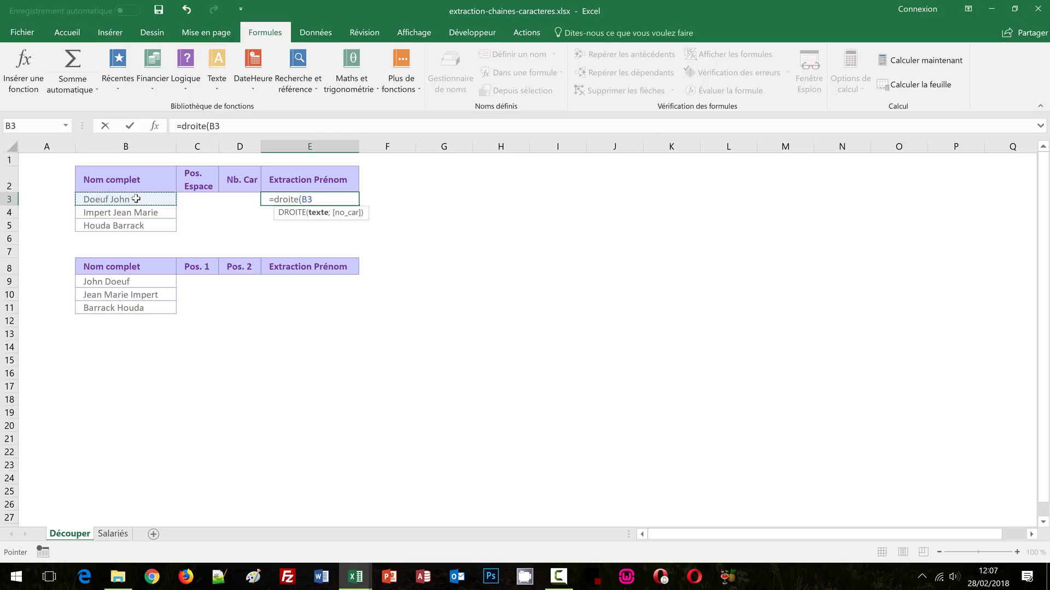
type(";5")
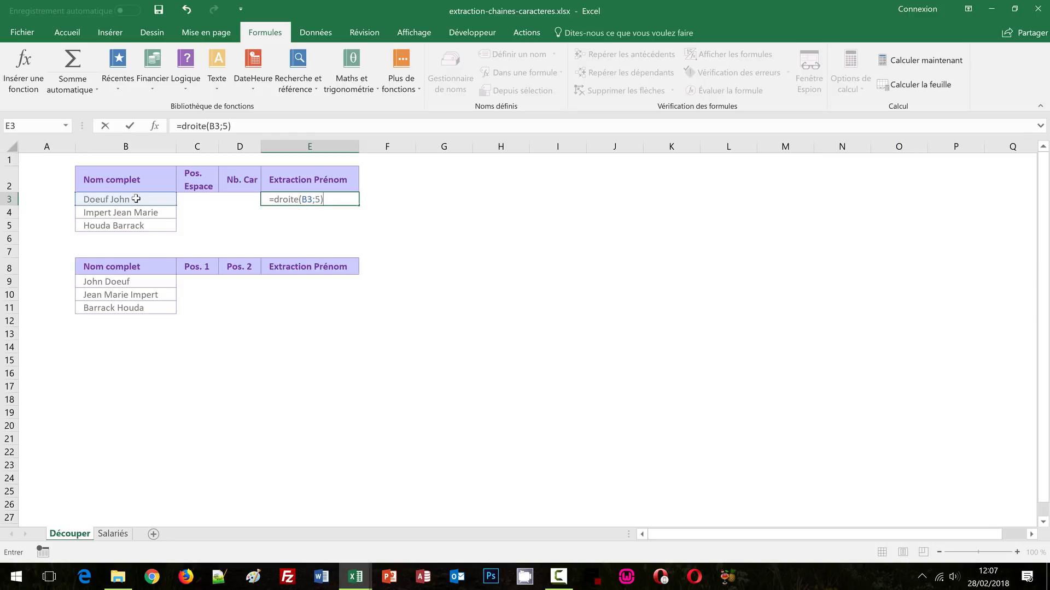
key("ctrl+Return")
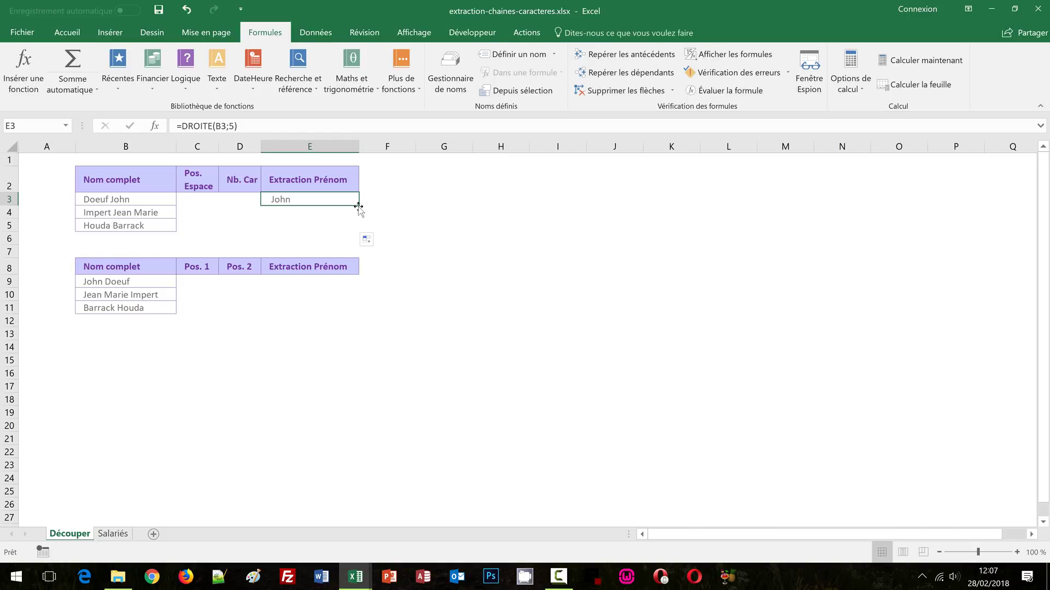
Step: Copy the DROITE formula from E3 down to E5 and clear the range E3:E5
double_click(358, 207)
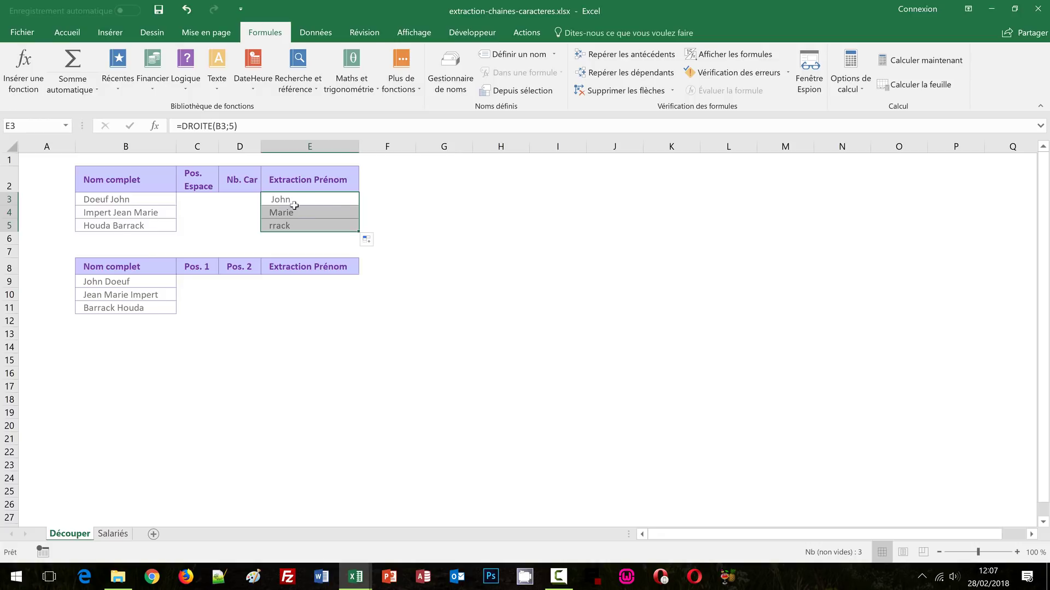
left_click_drag(284, 202, 285, 221)
key("Delete")
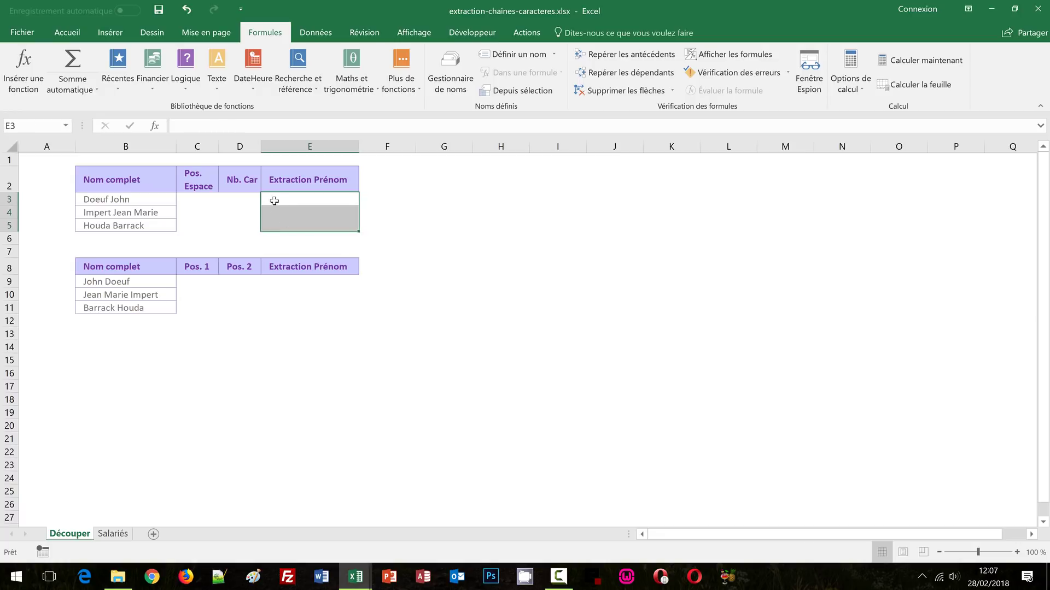
Step: Enter =STXT(B3;5;3) in E3 to extract three characters of the full name starting from the fifth
left_click(274, 201)
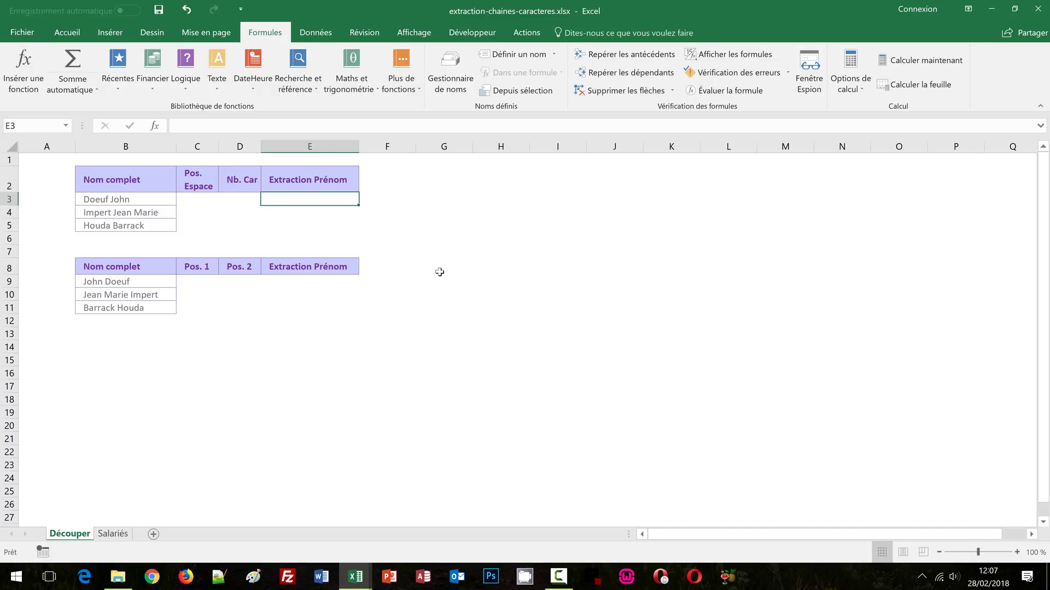
type("=")
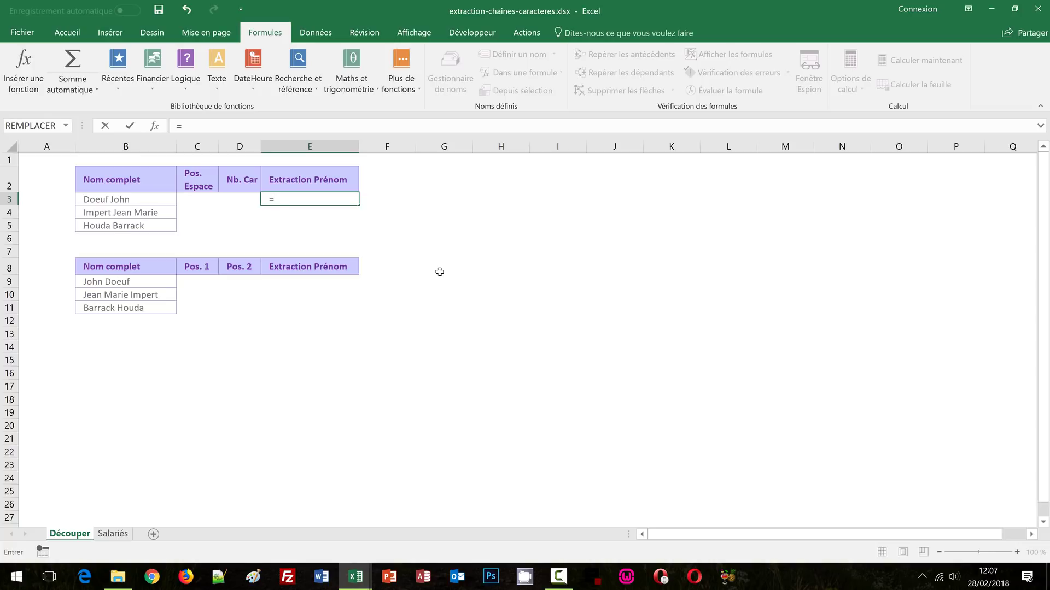
type("st")
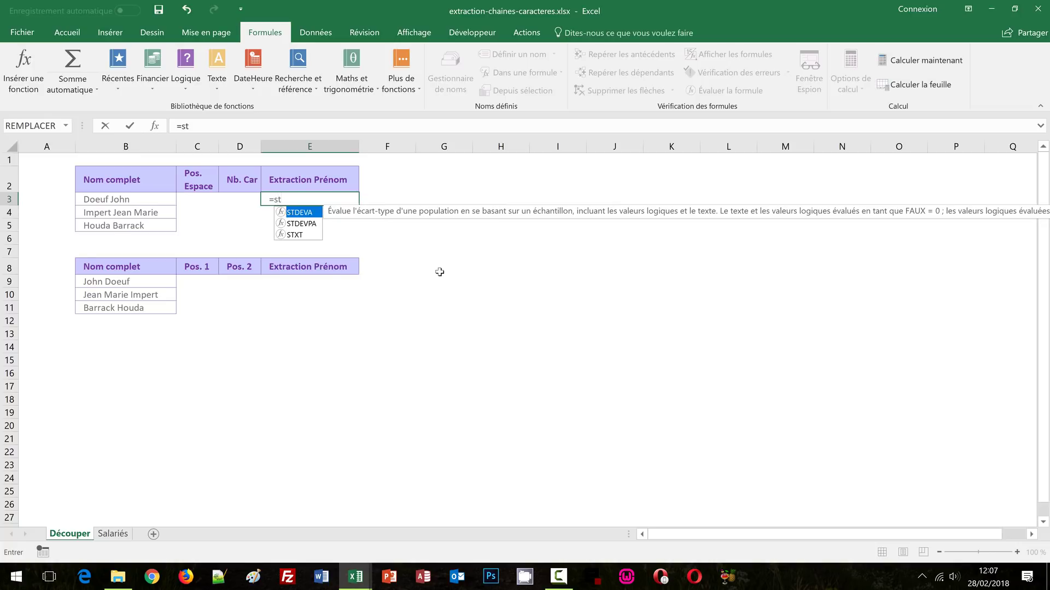
type("xt")
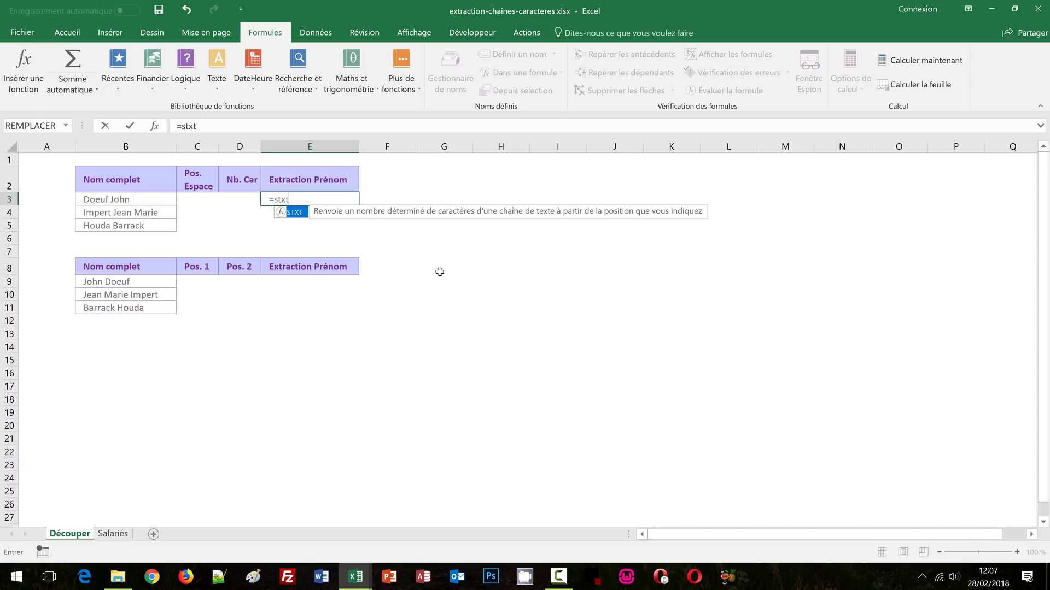
type("(")
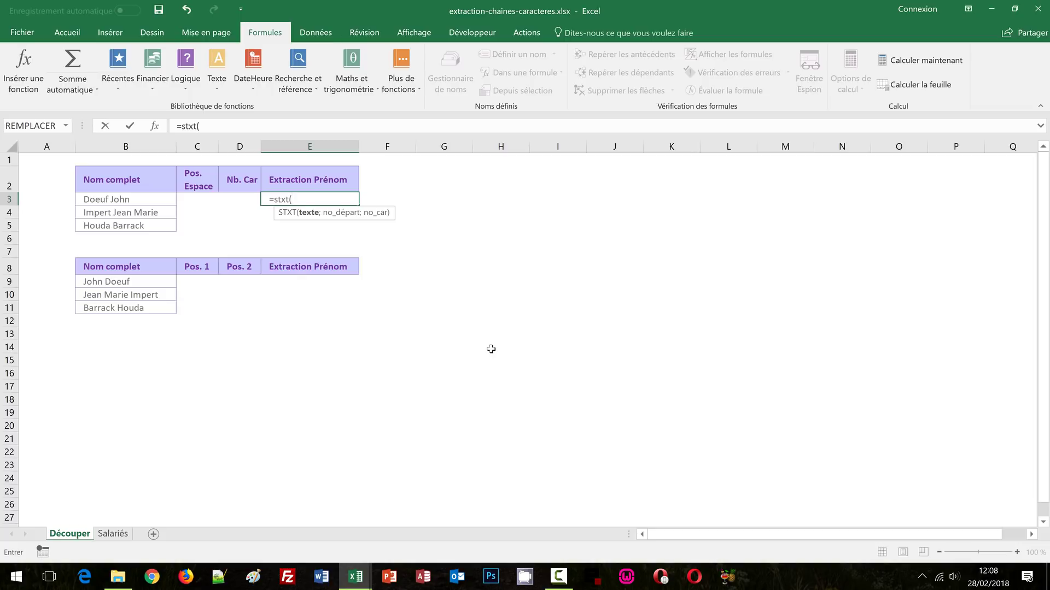
left_click(91, 198)
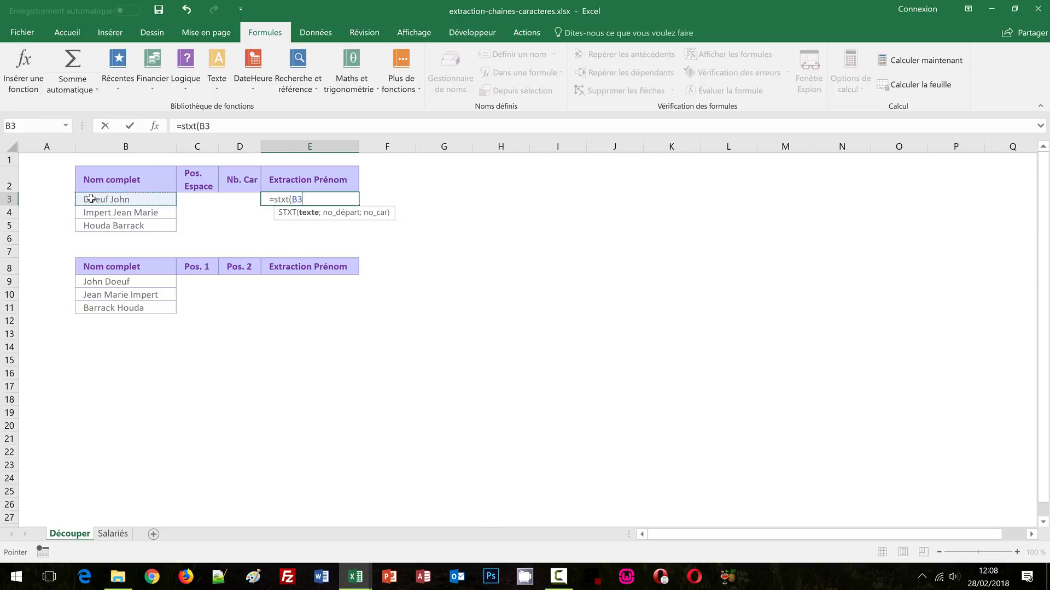
type(";")
type("5;")
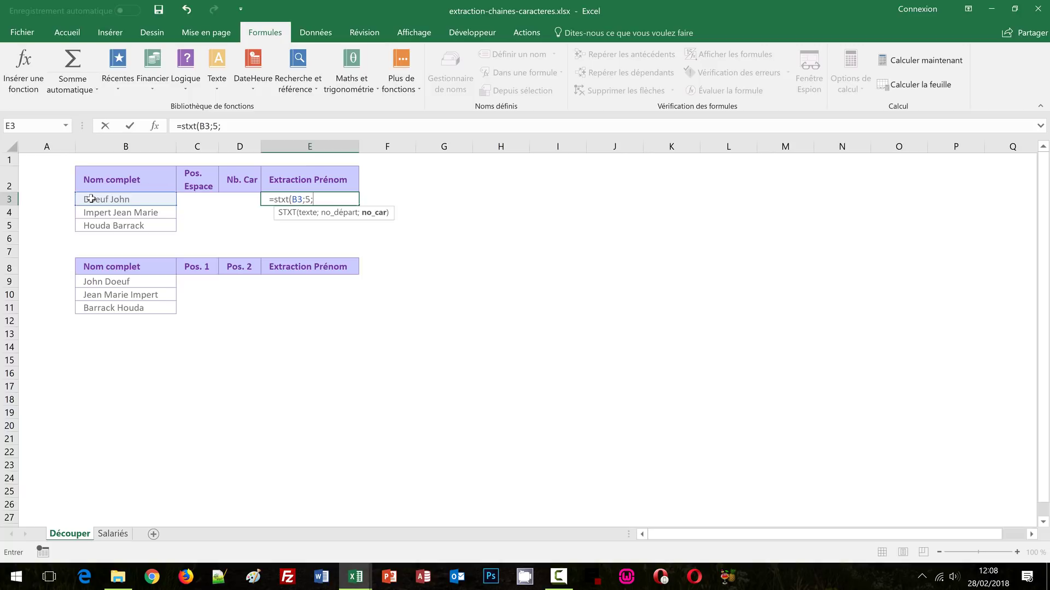
type("3")
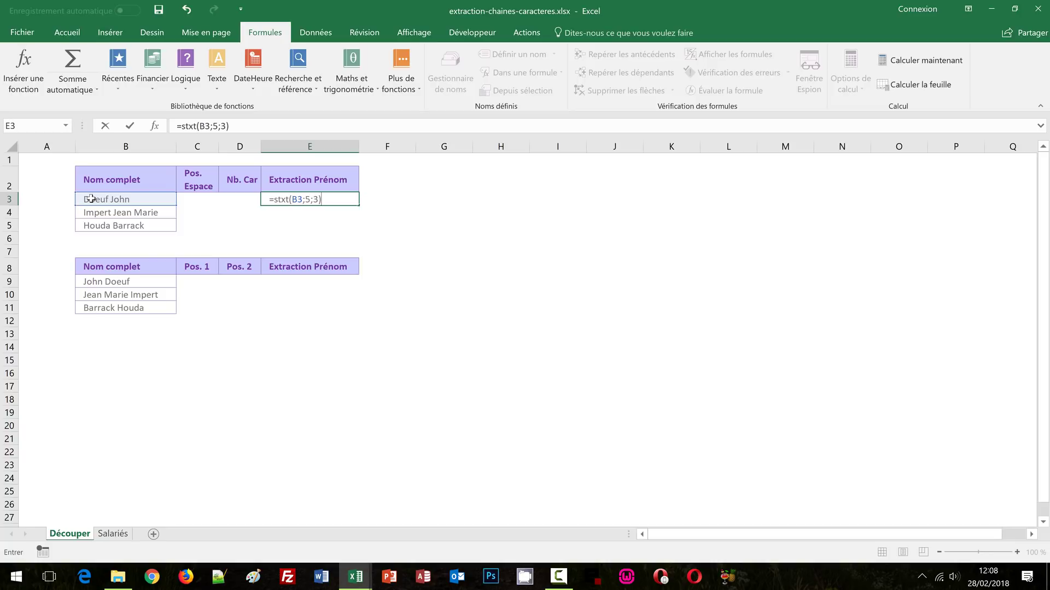
key("ctrl+Return")
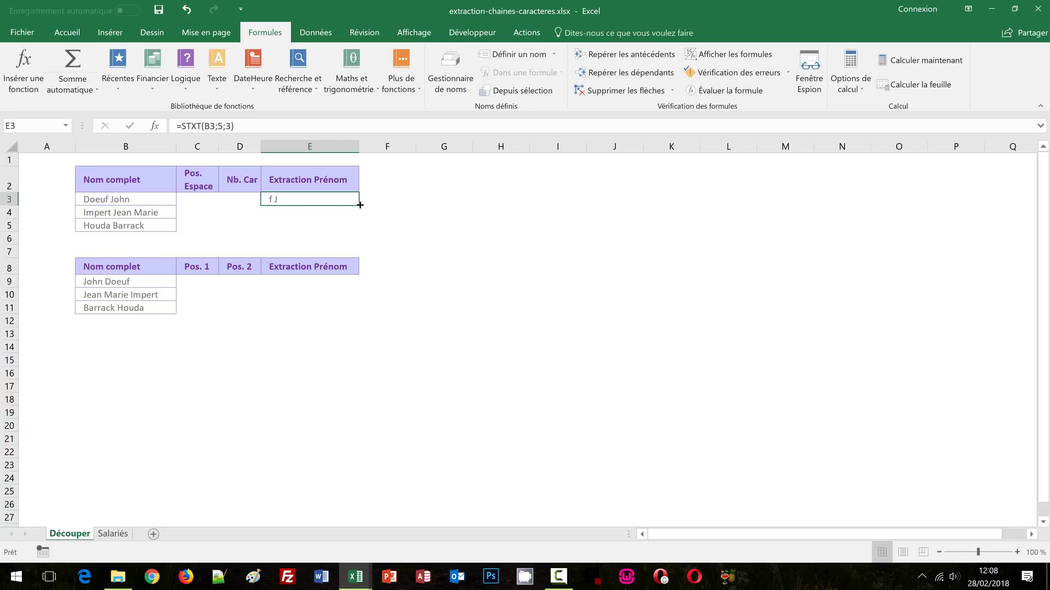
Step: Copy the STXT formula from E3 down to E5, review its arguments, and clear the range E3:E5
left_click_drag(358, 205, 359, 229)
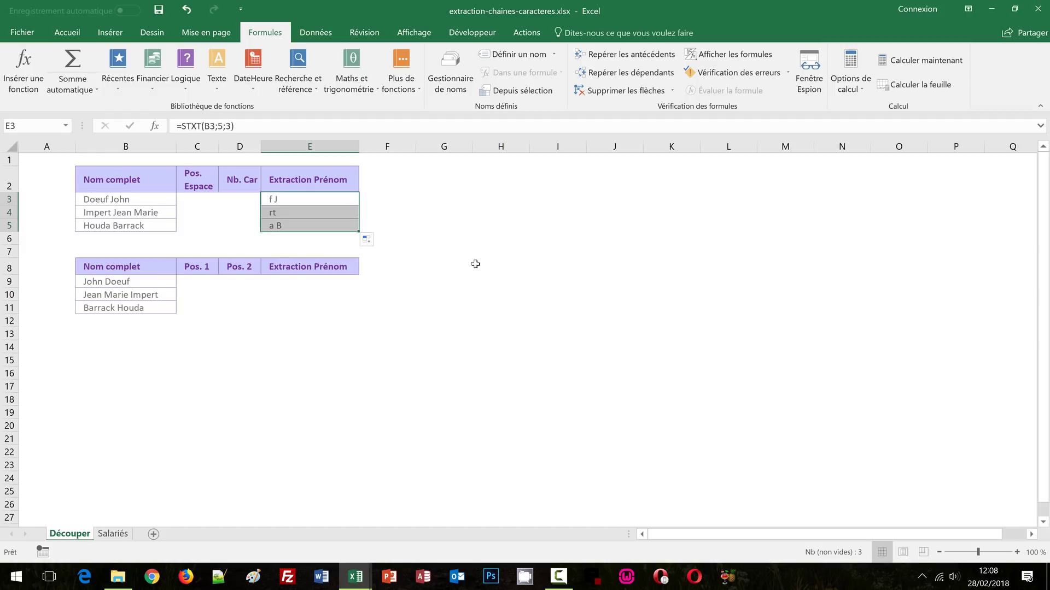
left_click(475, 264)
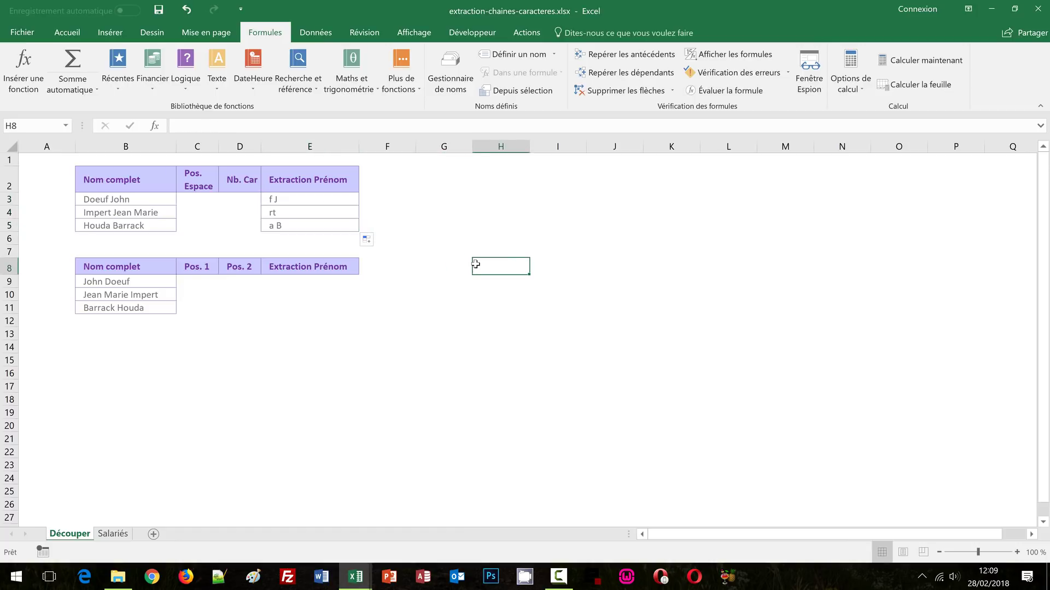
left_click(297, 199)
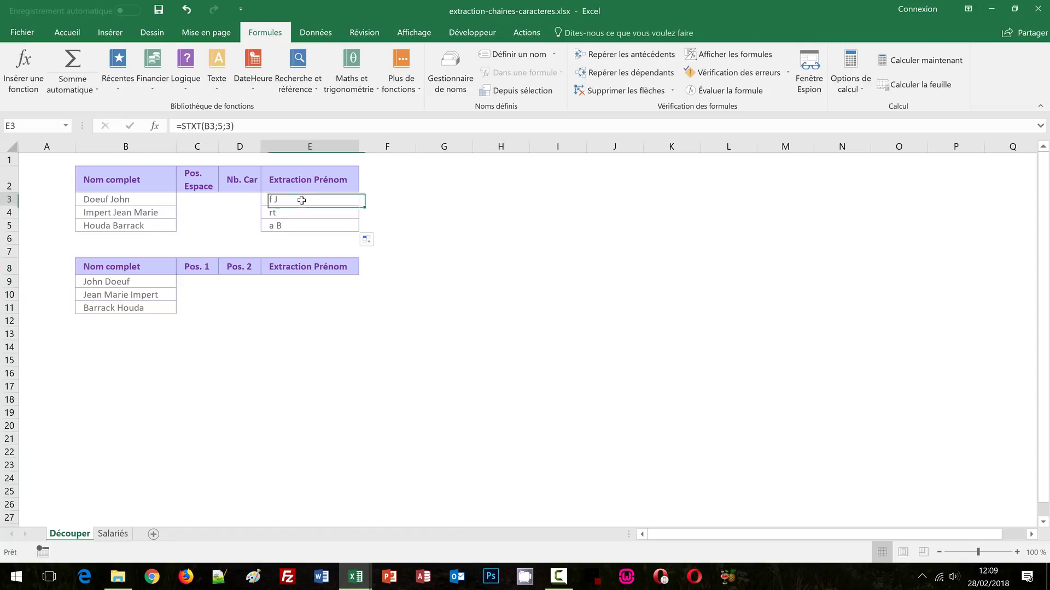
double_click(297, 199)
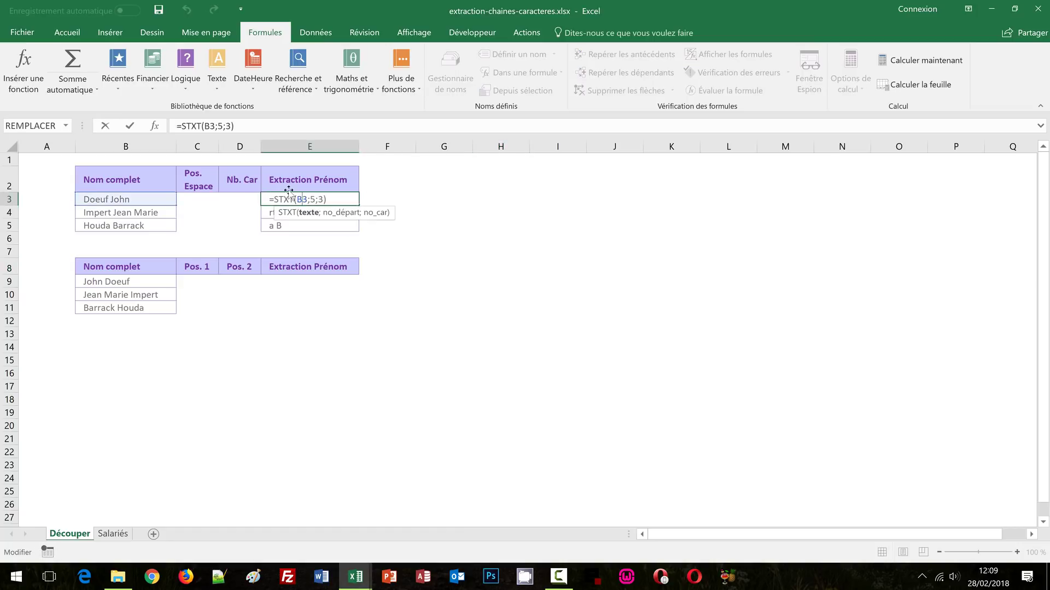
left_click(317, 201)
key("ctrl+Return")
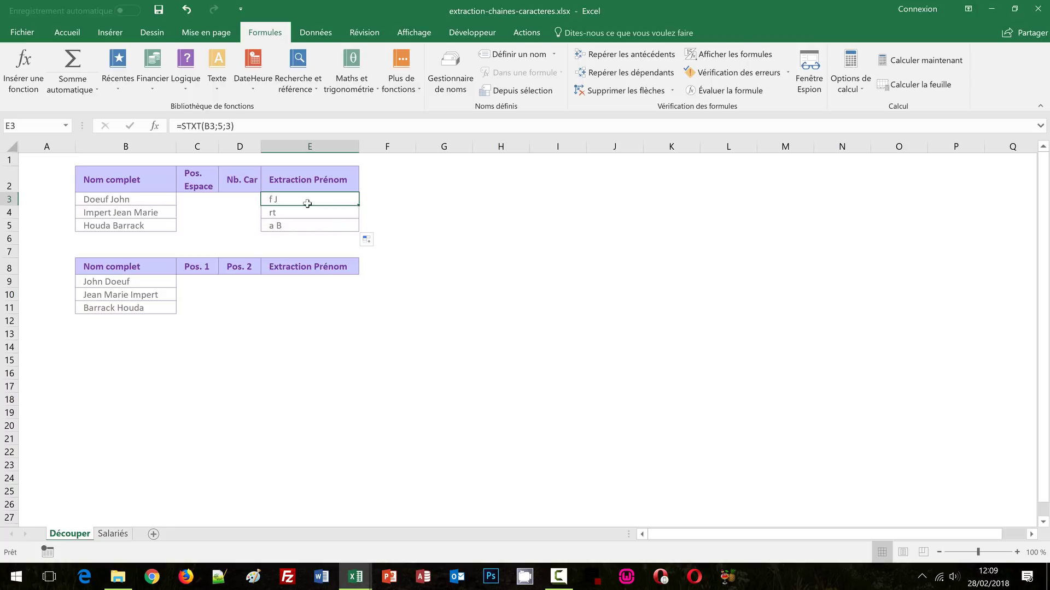
left_click_drag(307, 203, 309, 226)
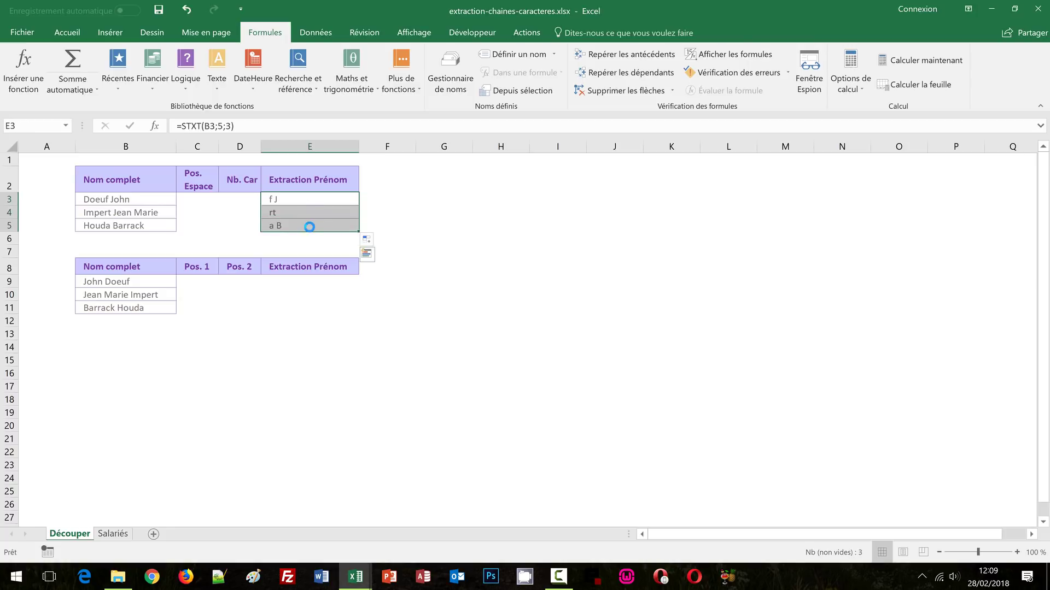
key("Delete")
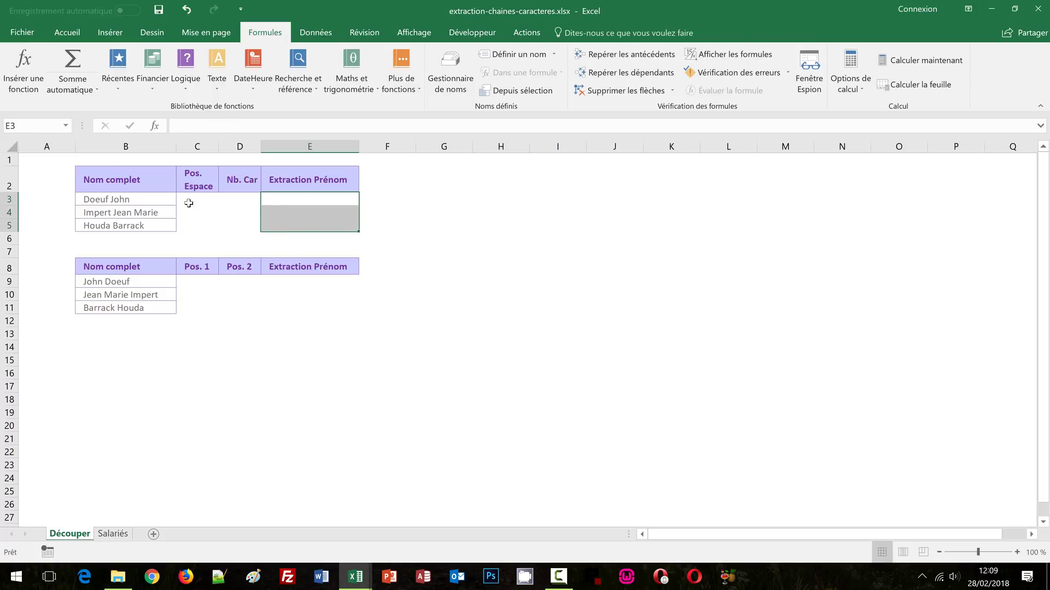
Step: Enter =CHERCHE(" ";B3) in C3 to locate the space in the full name, and copy the formula down to C5
left_click(189, 203)
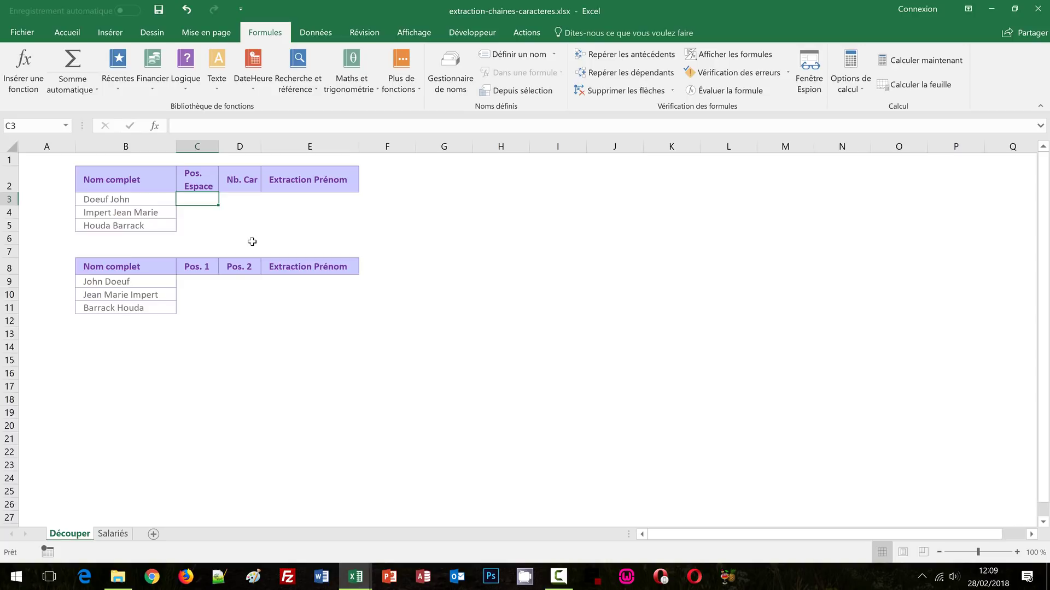
type("=")
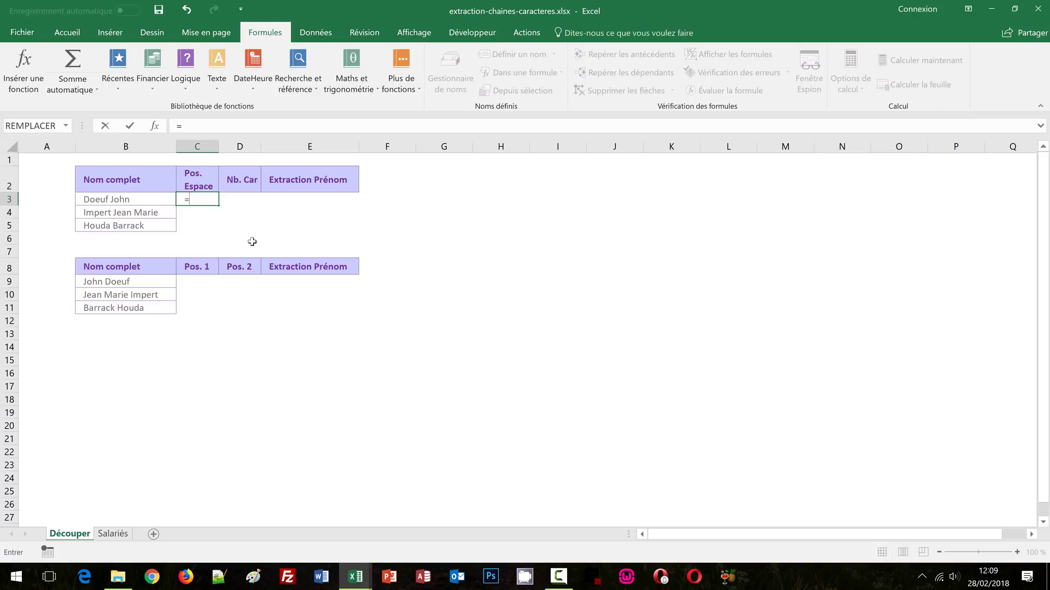
type("cherch")
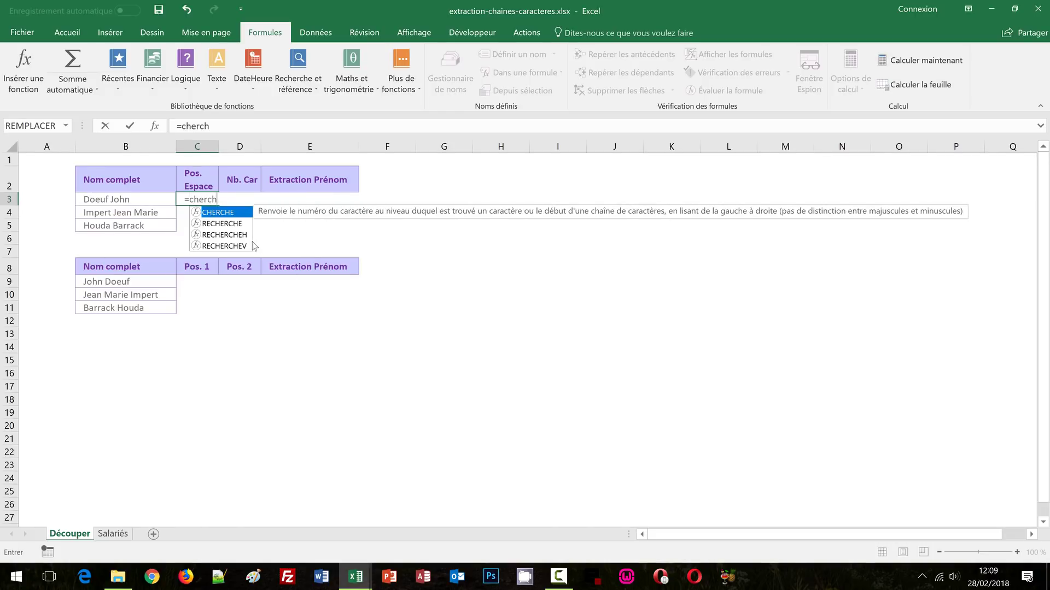
type("e(")
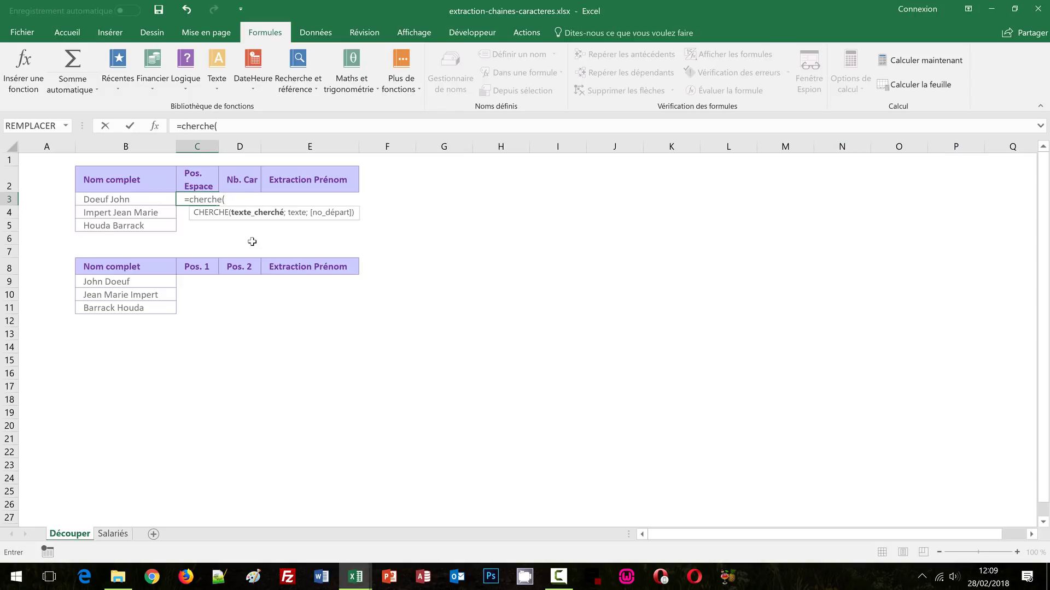
type("\" \";")
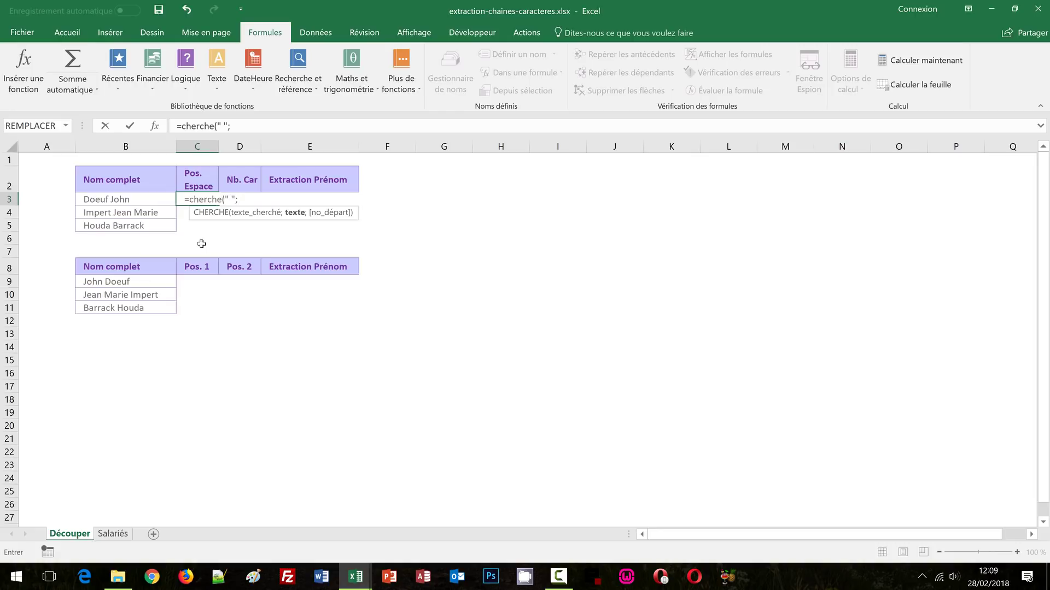
left_click(121, 201)
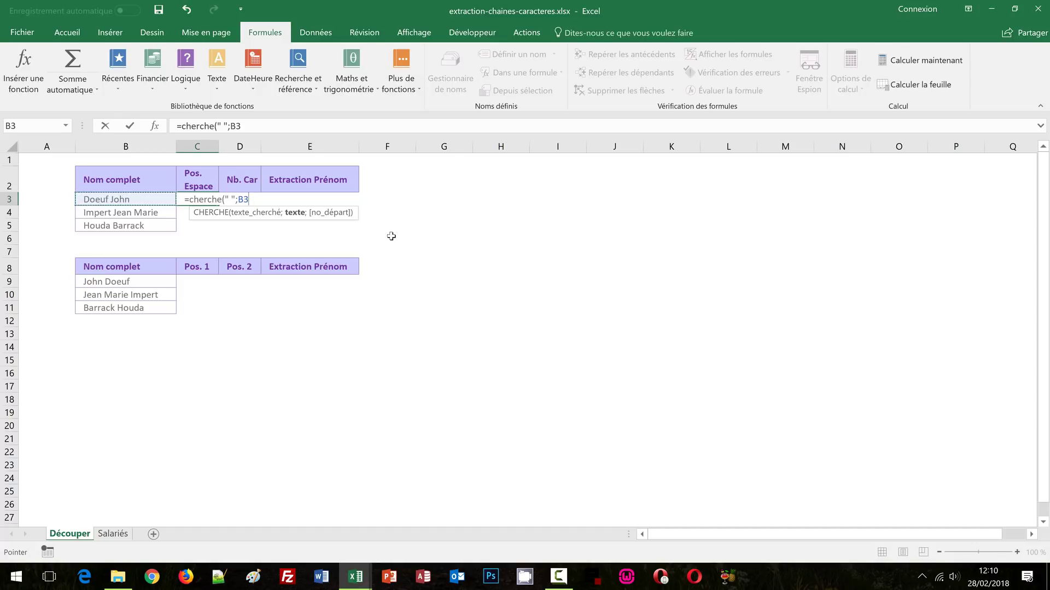
type(")")
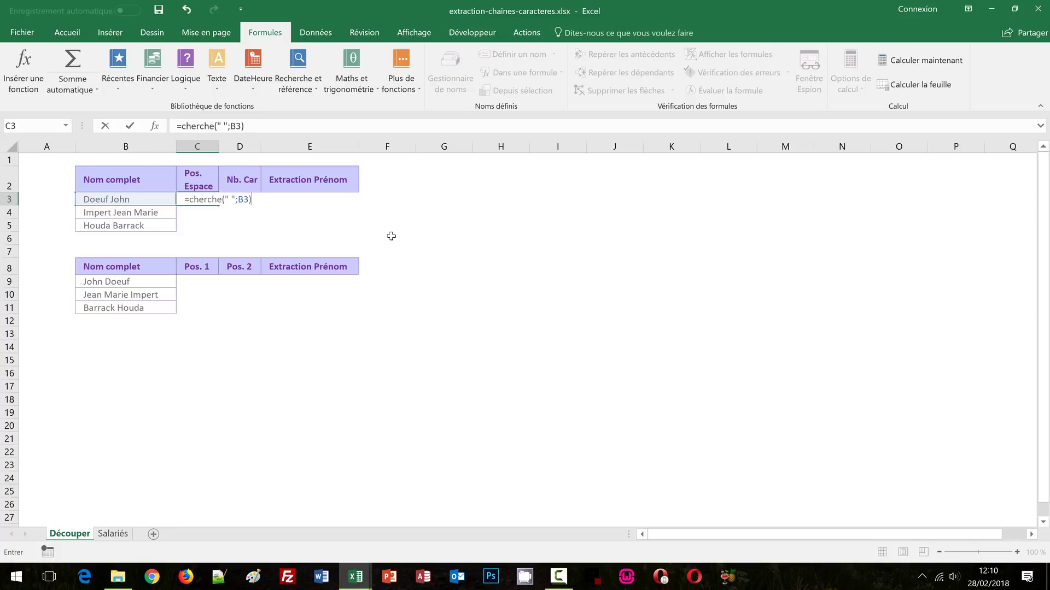
key("ctrl+Return")
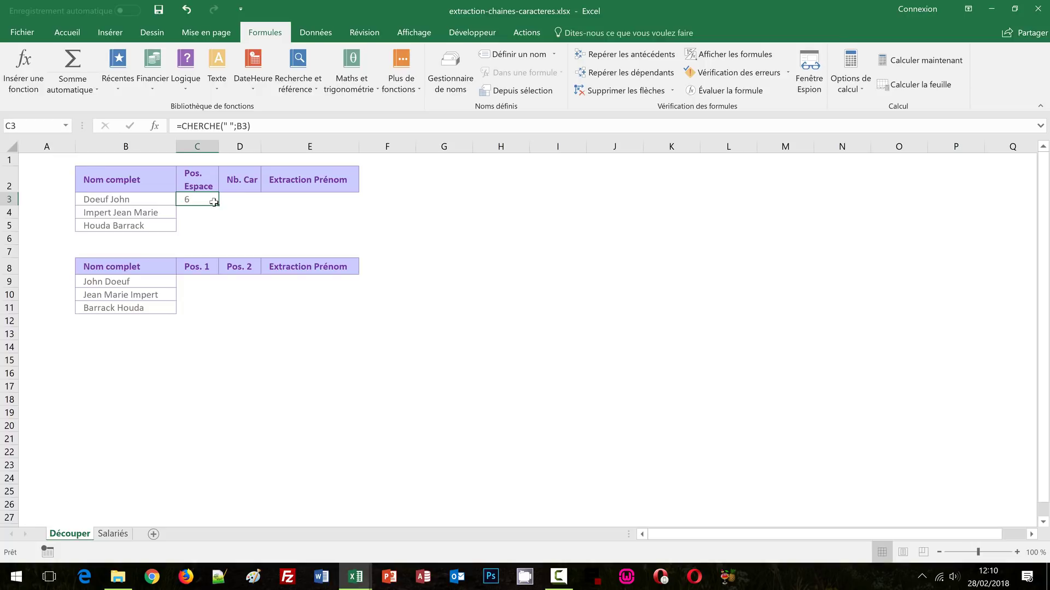
double_click(219, 205)
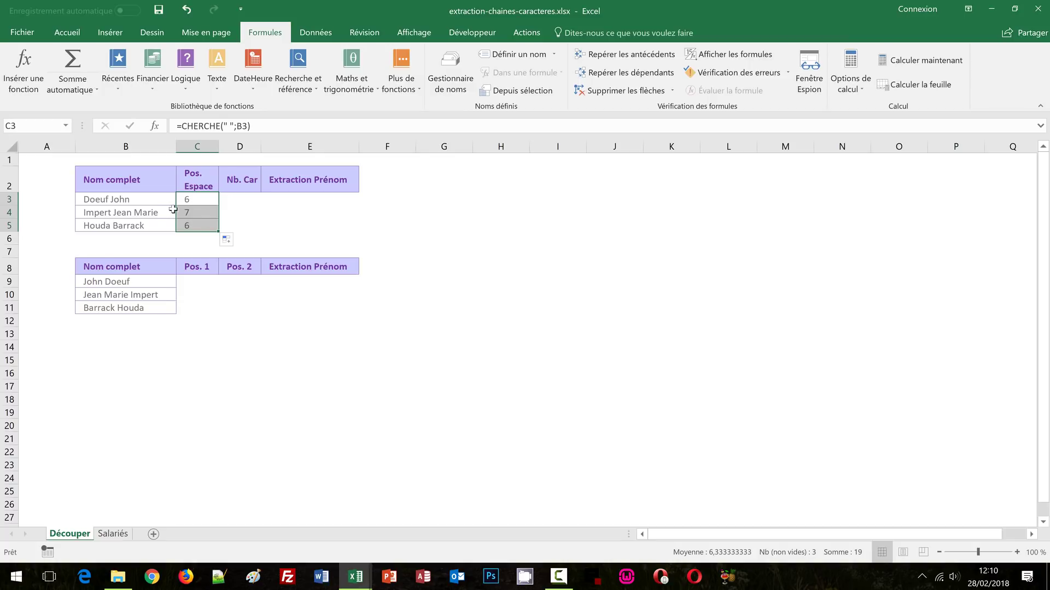
left_click(83, 198)
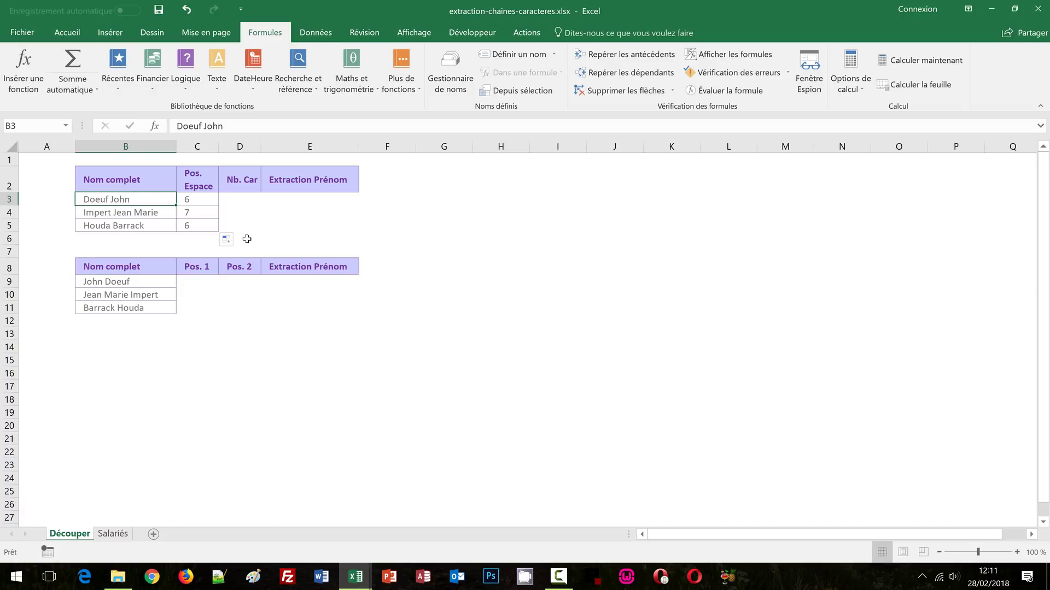
left_click(280, 198)
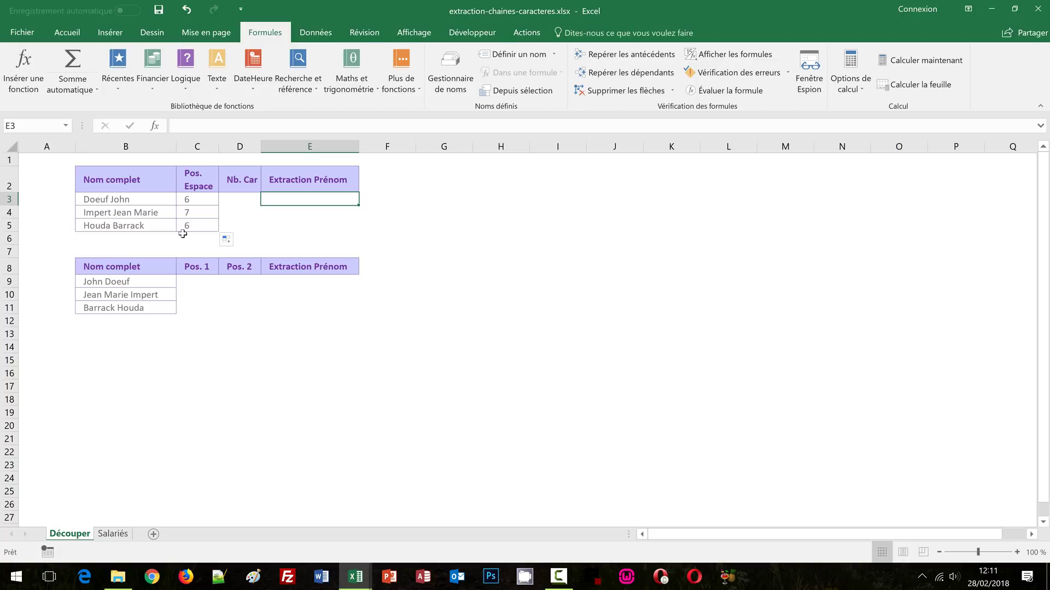
Step: Enter =NBCAR(B3) in D3 to count the characters of the full name, and copy the formula down to D5
left_click(234, 197)
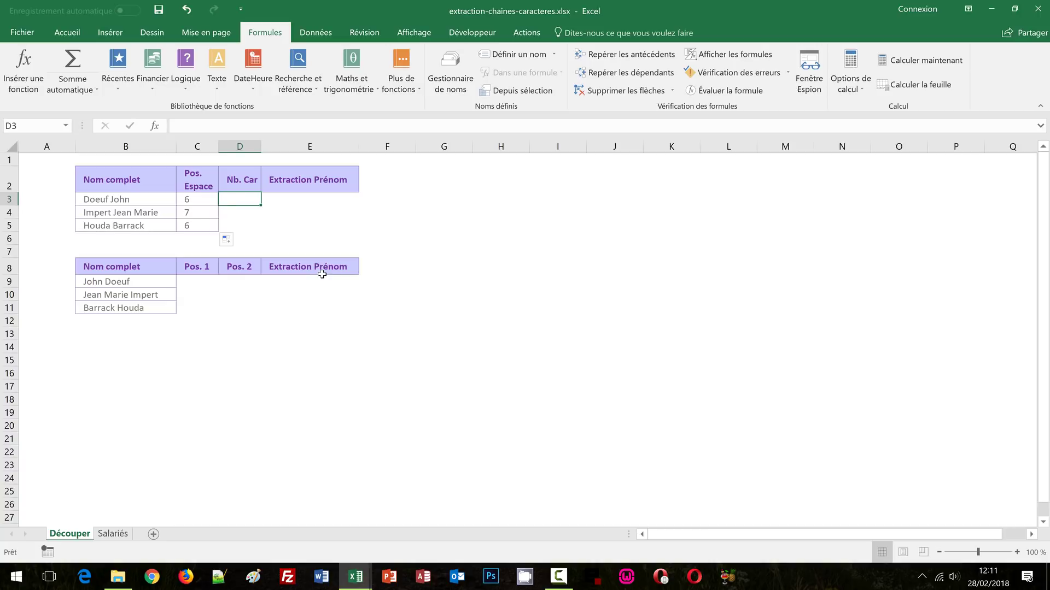
type("=n")
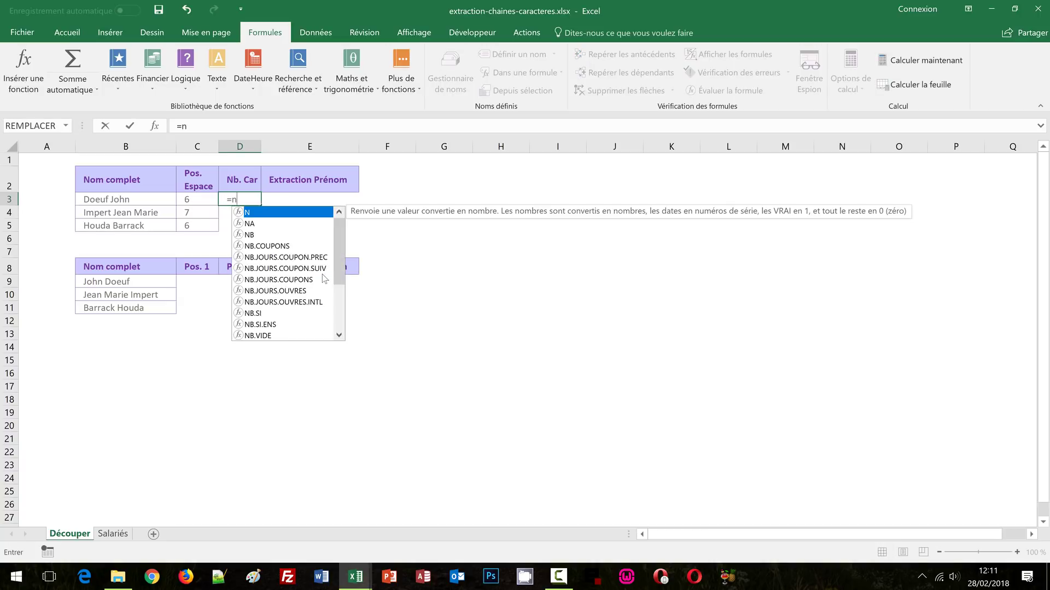
type("bcar")
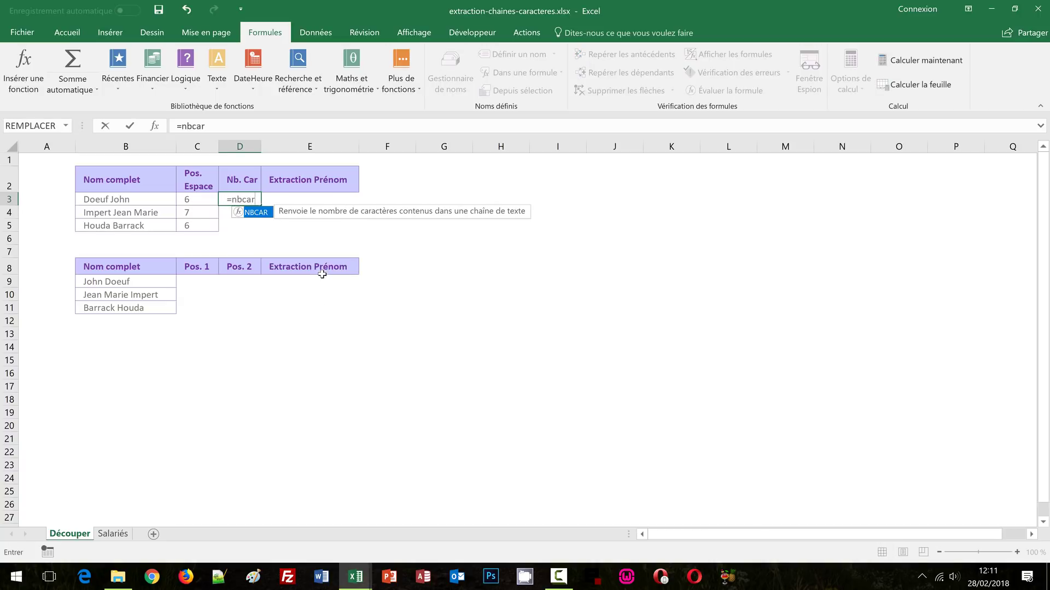
type("(")
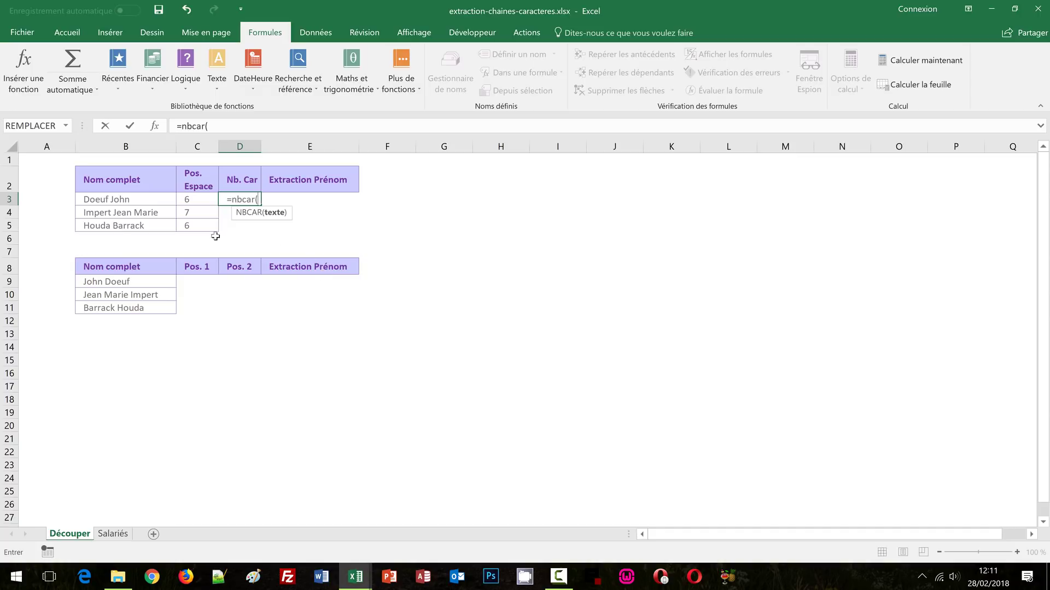
left_click(116, 199)
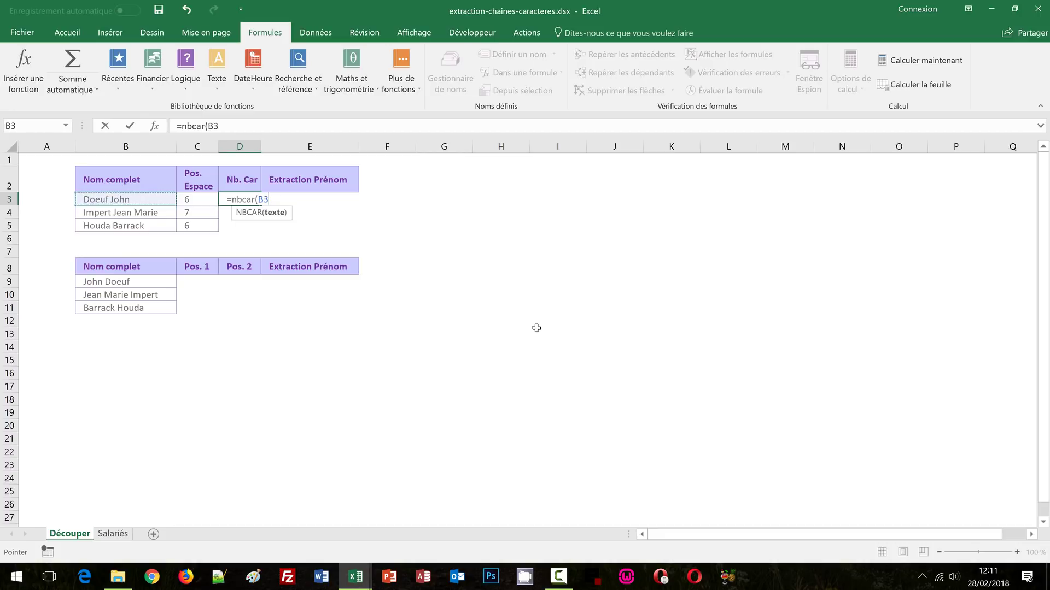
type(")")
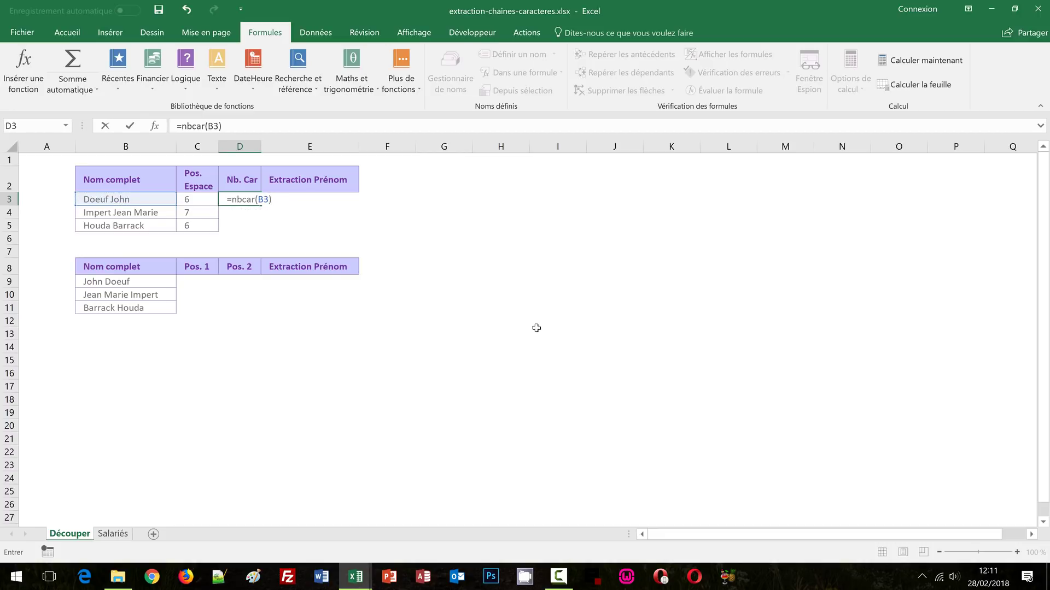
key("ctrl+Return")
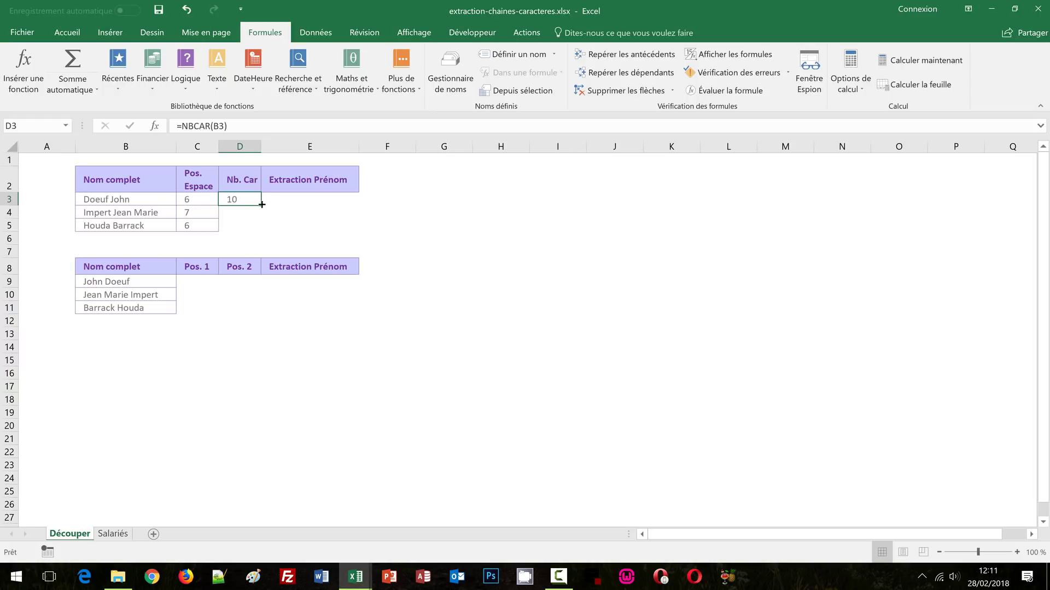
left_click_drag(262, 204, 262, 227)
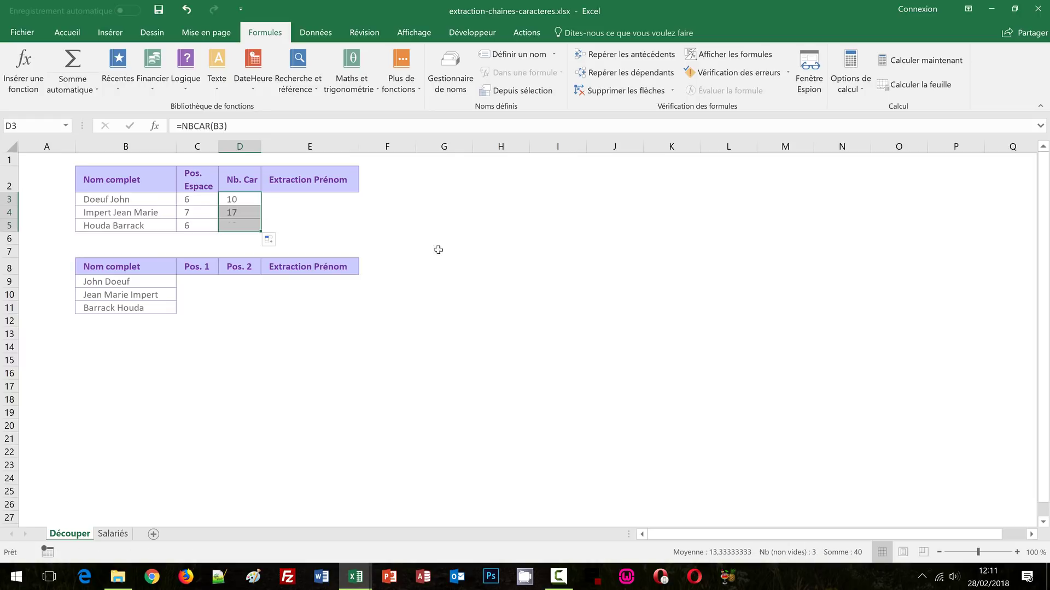
Step: Enter =STXT(B3;C3+1;D3-C3) in E3 to extract the first name that follows the space
left_click(484, 253)
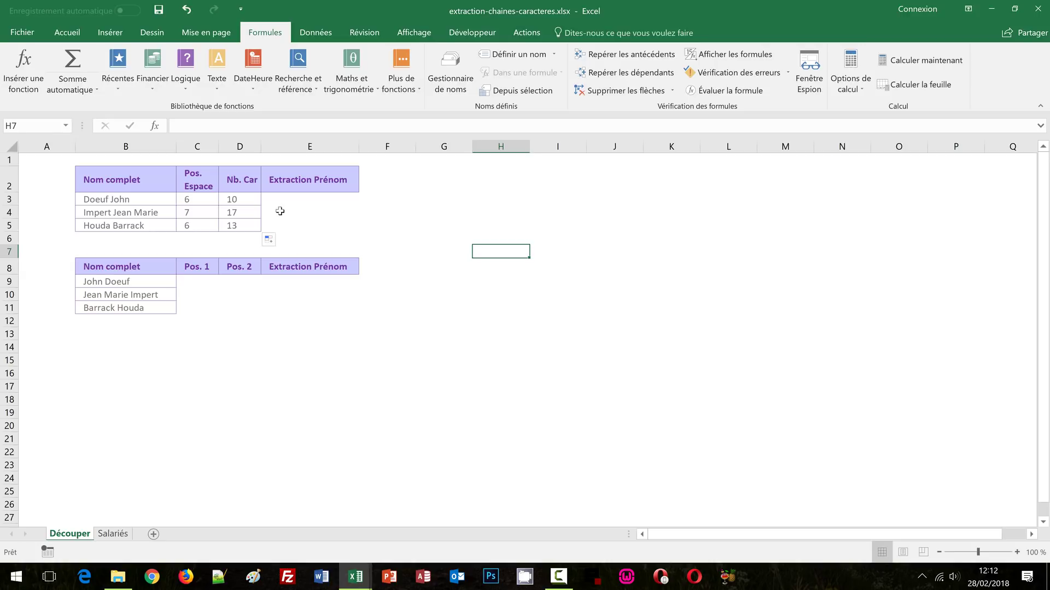
left_click(281, 200)
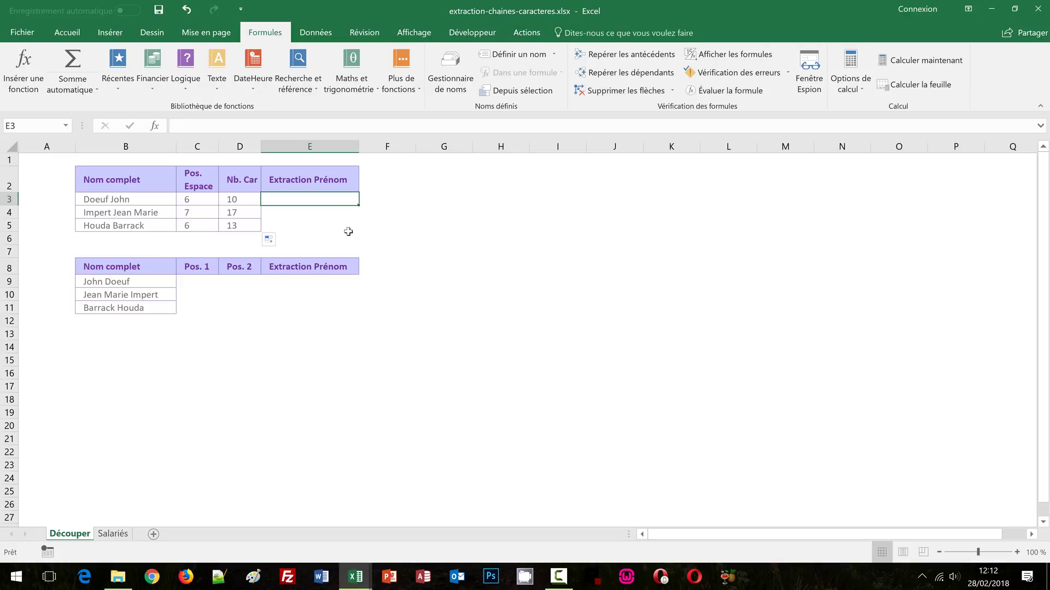
type("=")
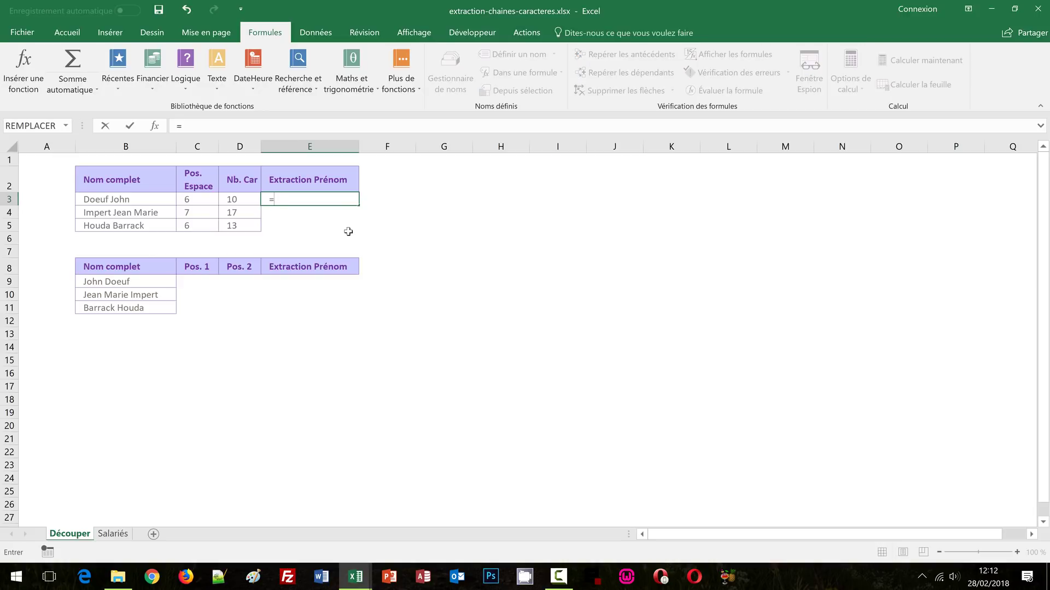
type("stxt")
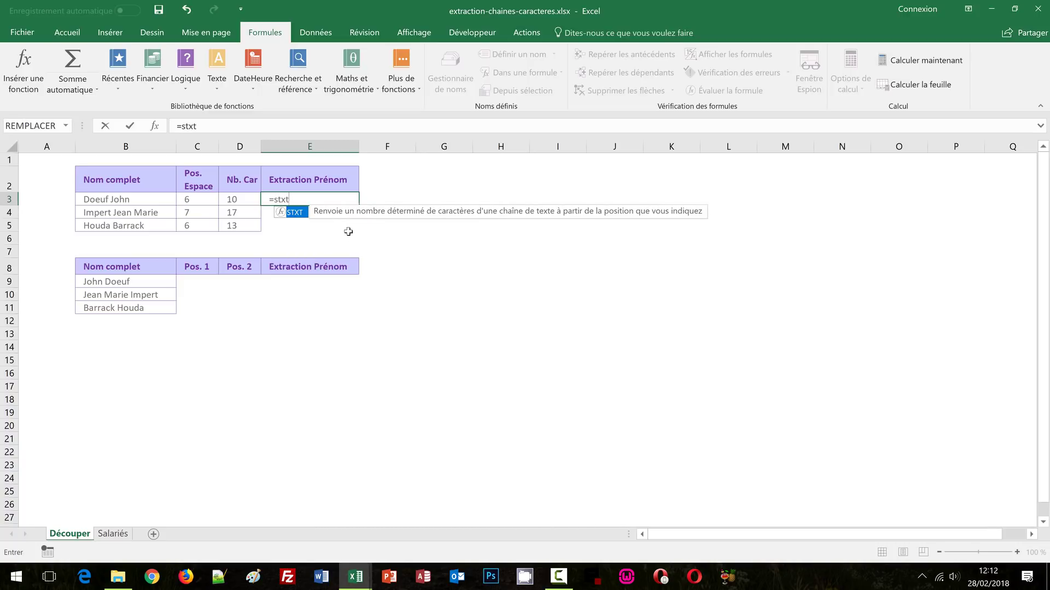
type("(")
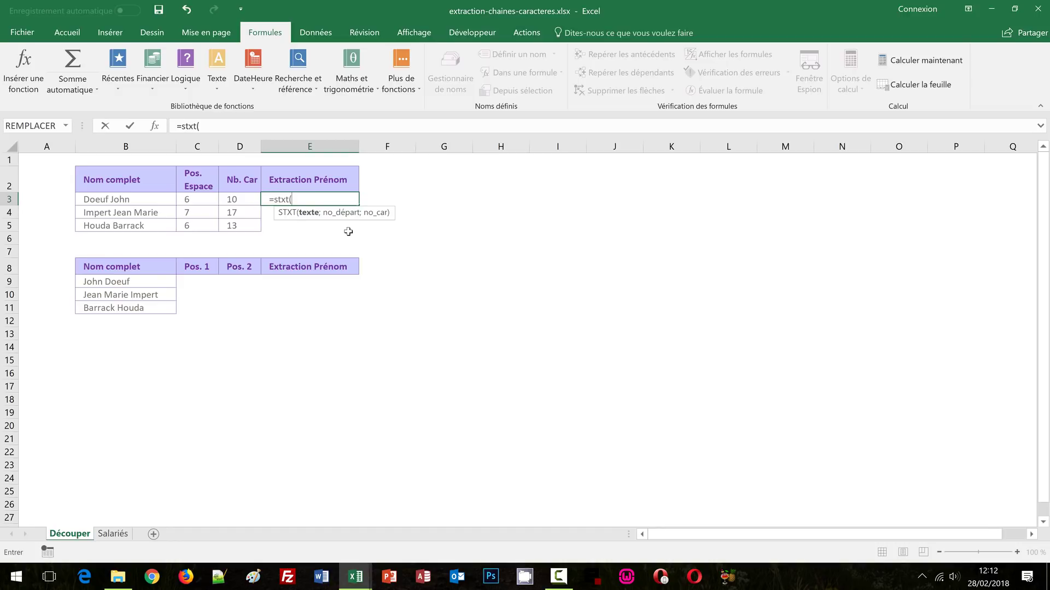
left_click(119, 199)
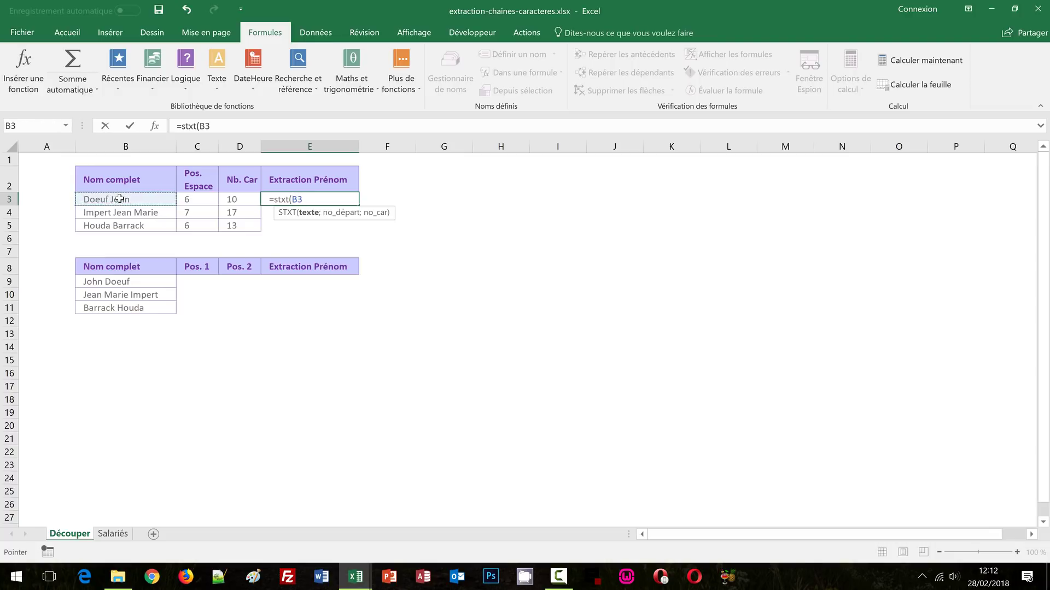
type(";")
left_click(193, 200)
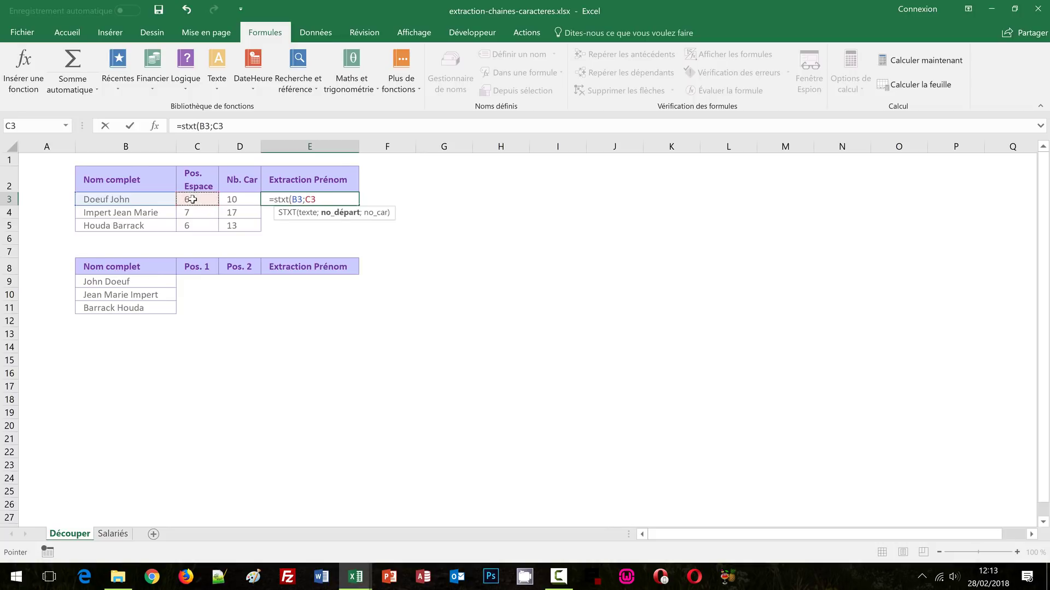
type("+1;")
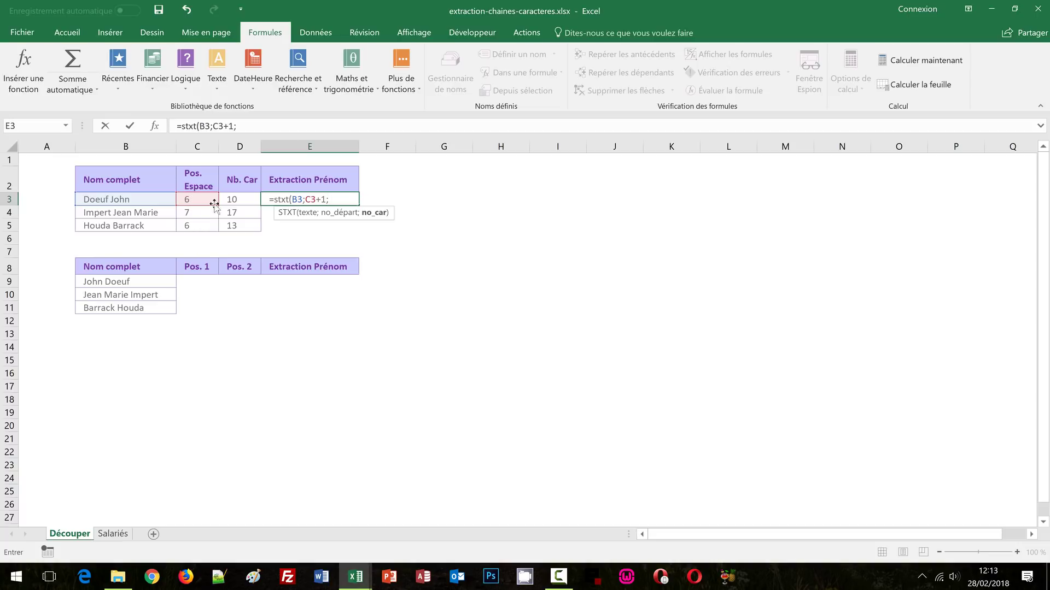
left_click(238, 197)
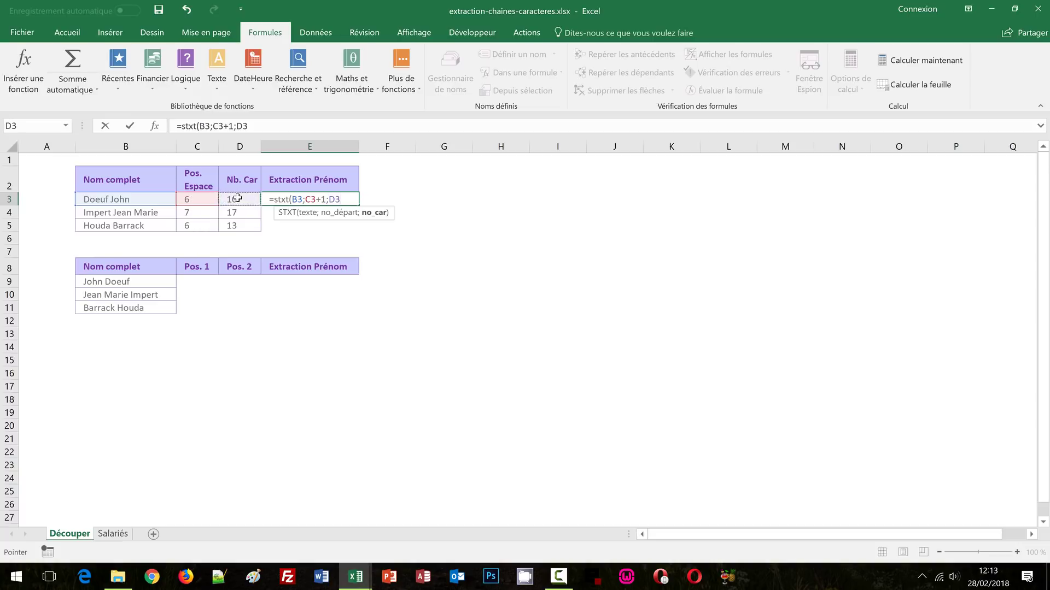
type("-")
left_click(198, 198)
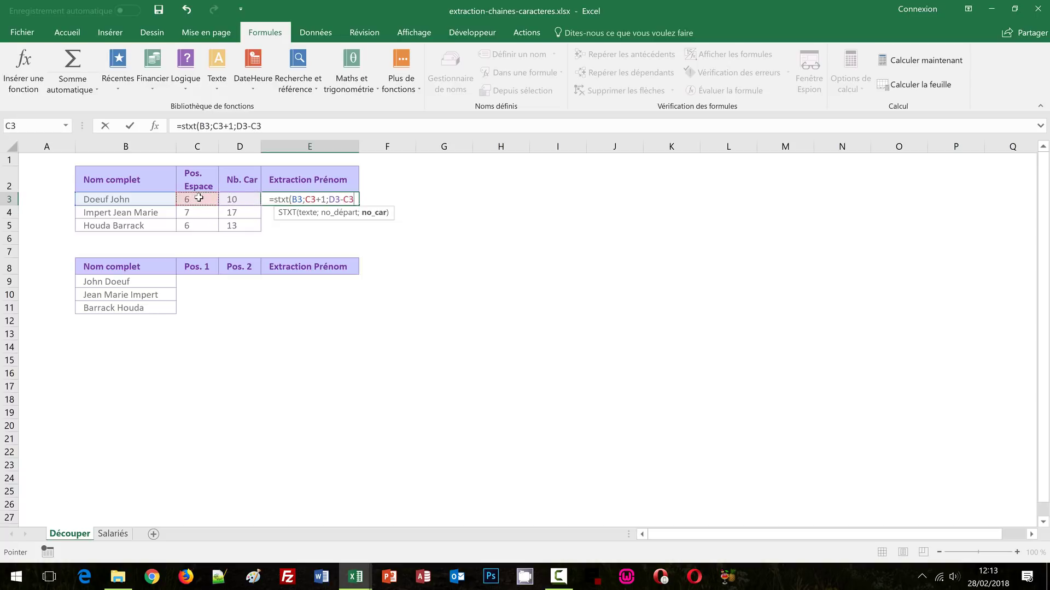
type(")")
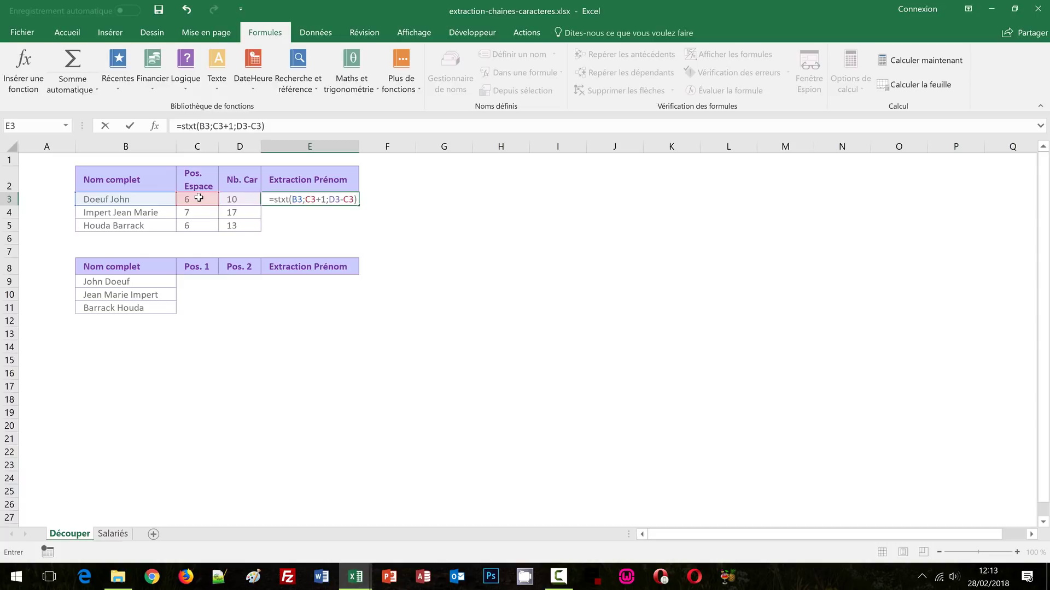
key("ctrl+Return")
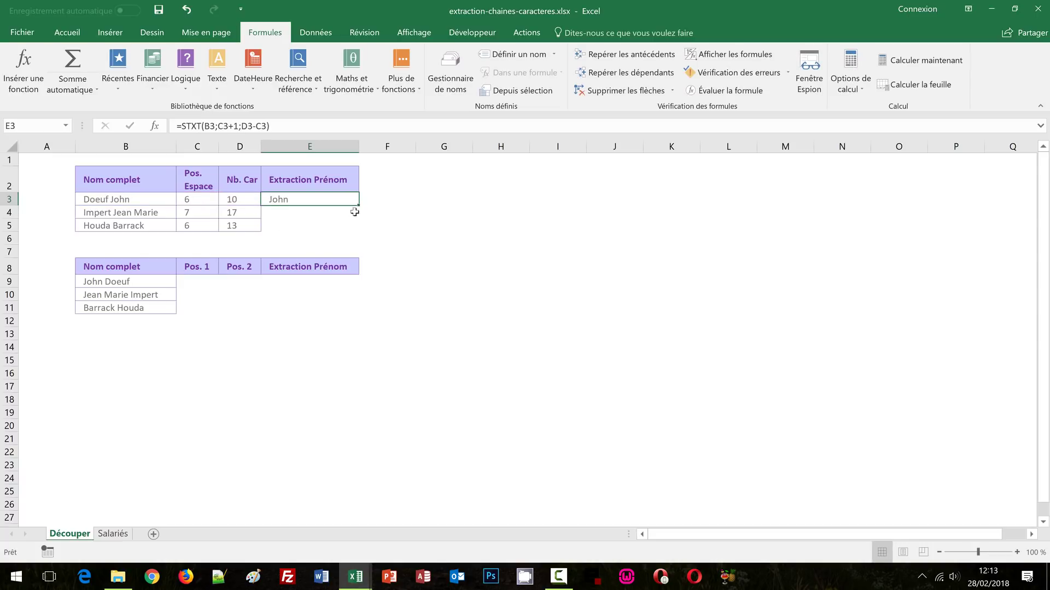
Step: Copy the STXT formula from E3 down to E5 and review the formulas in E3, E4 and E5
double_click(358, 204)
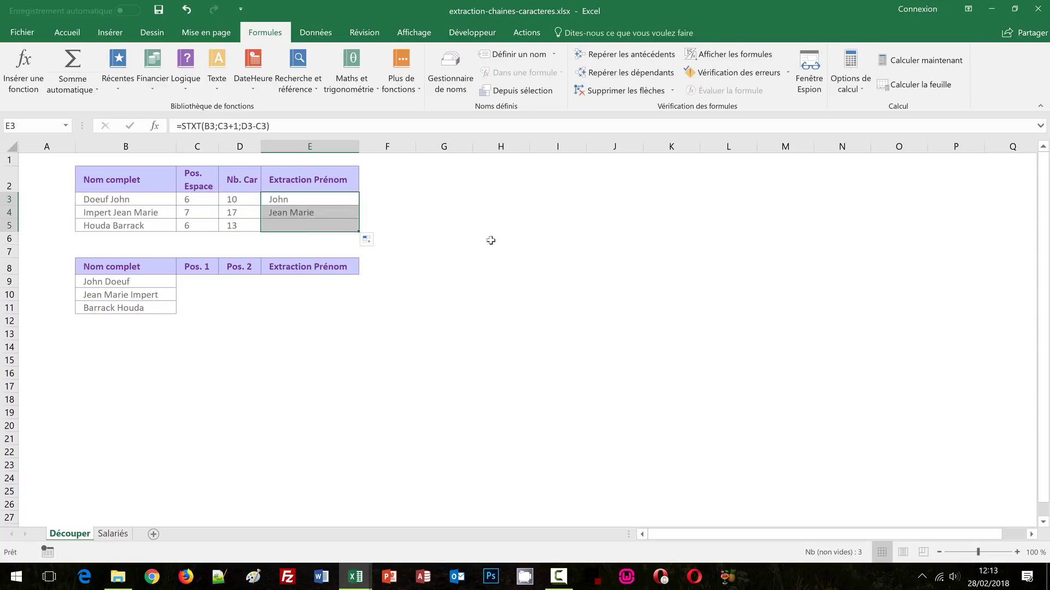
left_click(518, 235)
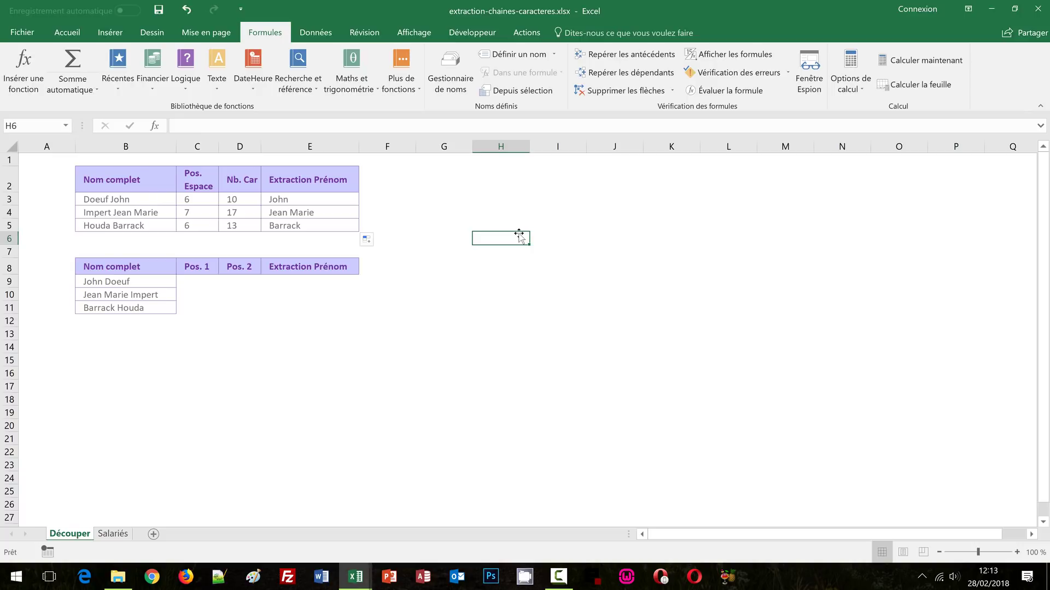
left_click(319, 199)
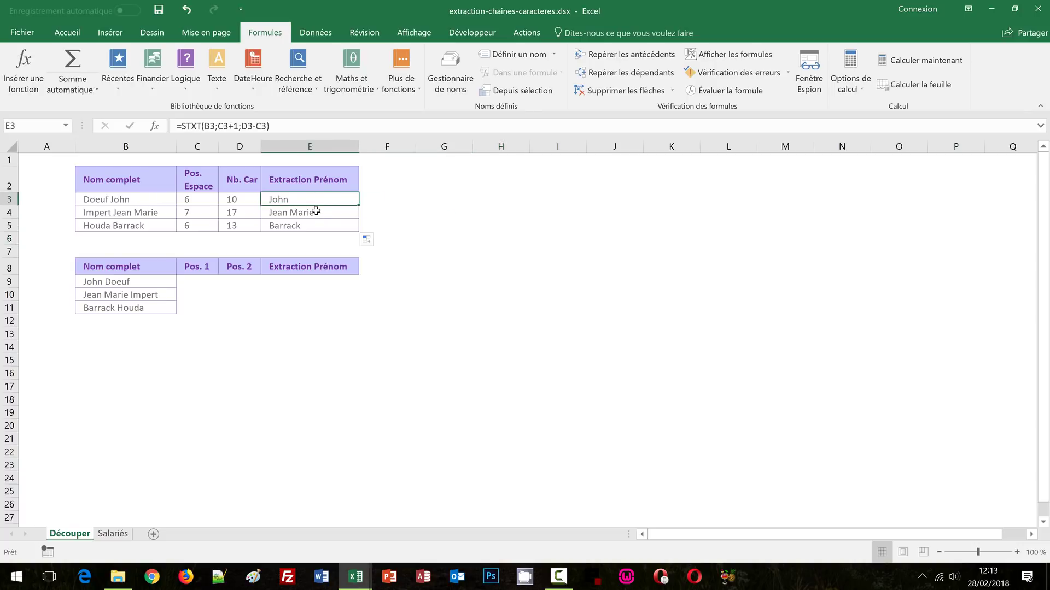
left_click(316, 211)
left_click(306, 226)
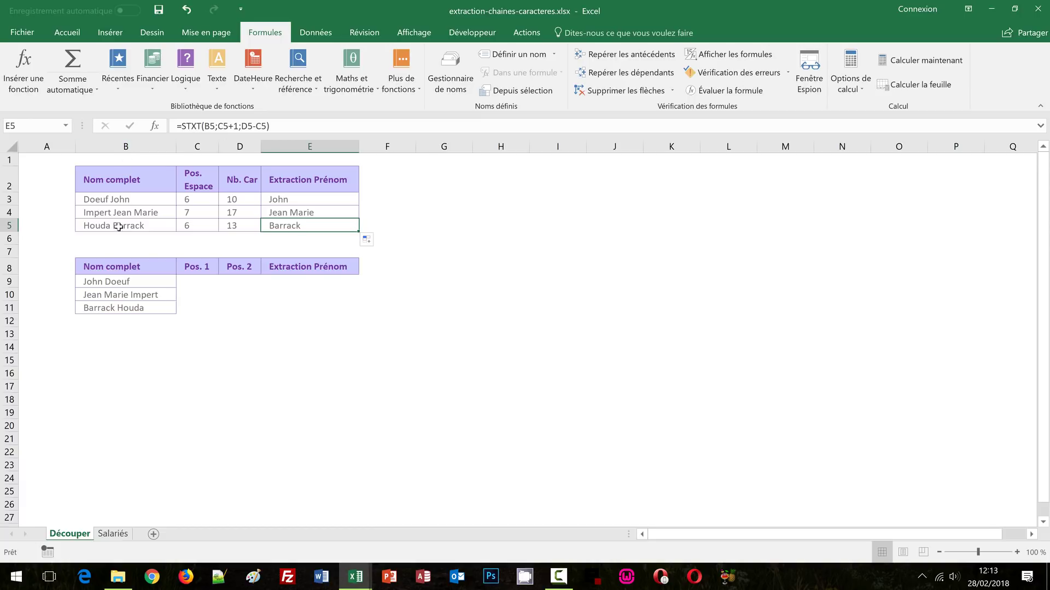
Step: Begin a single nested formula in F3 with =STXT(B3;CHERCHE(" ";B3), using the space's position as the start argument
left_click(384, 197)
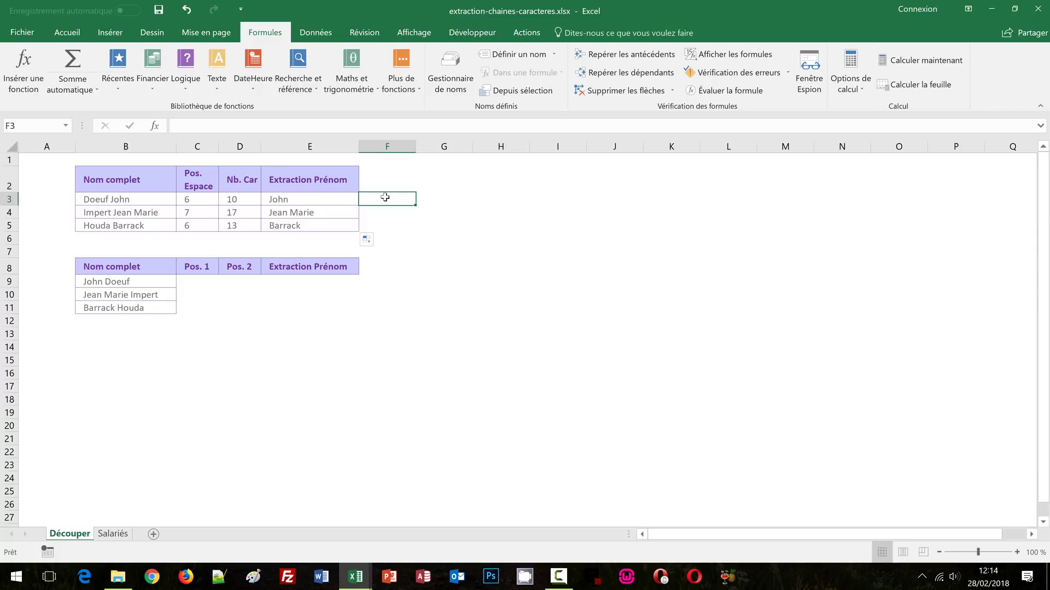
type("=")
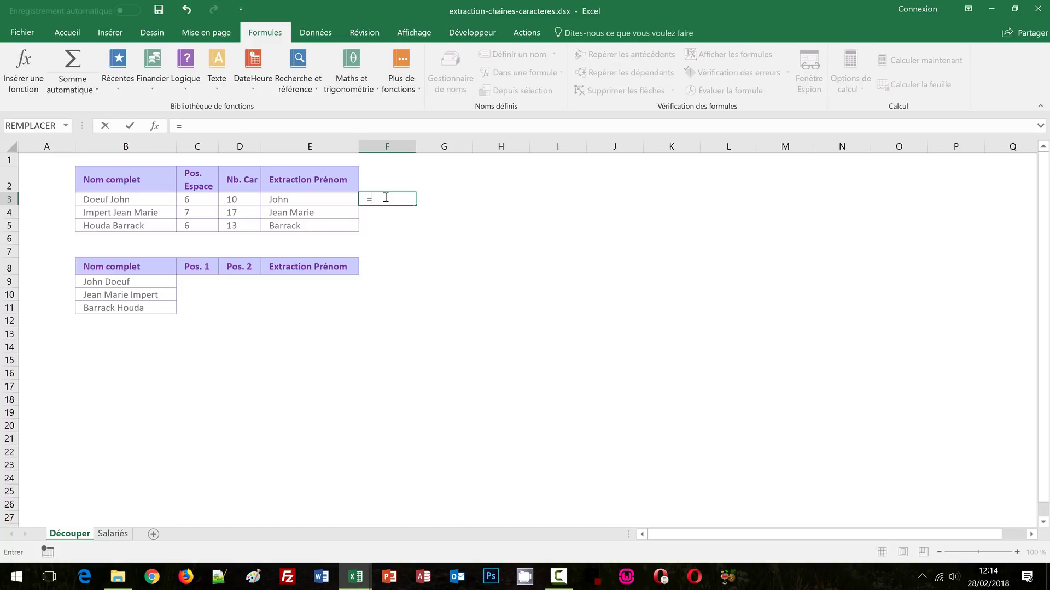
type("stxt")
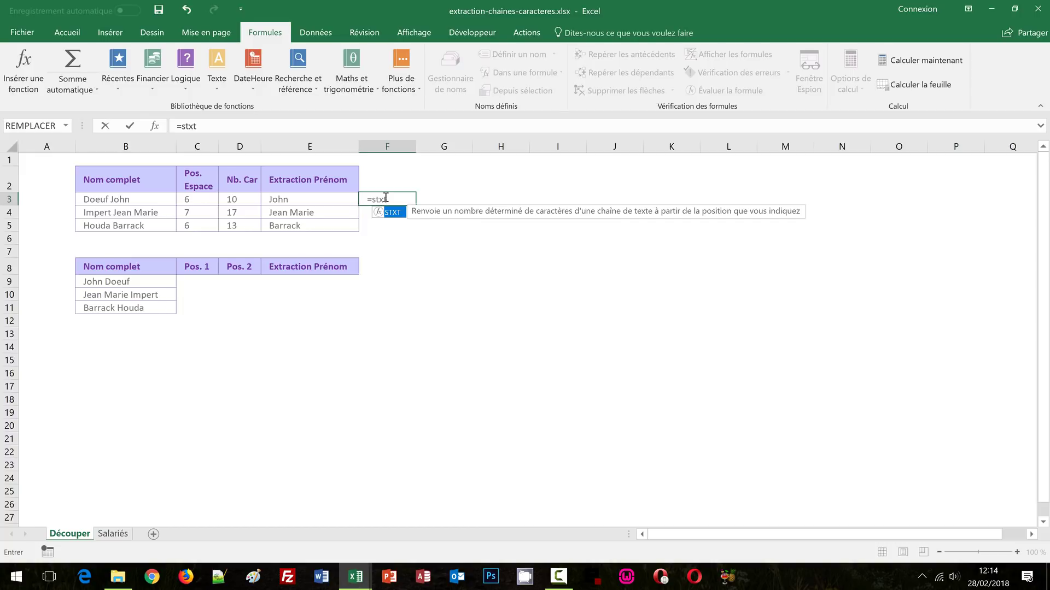
type("(")
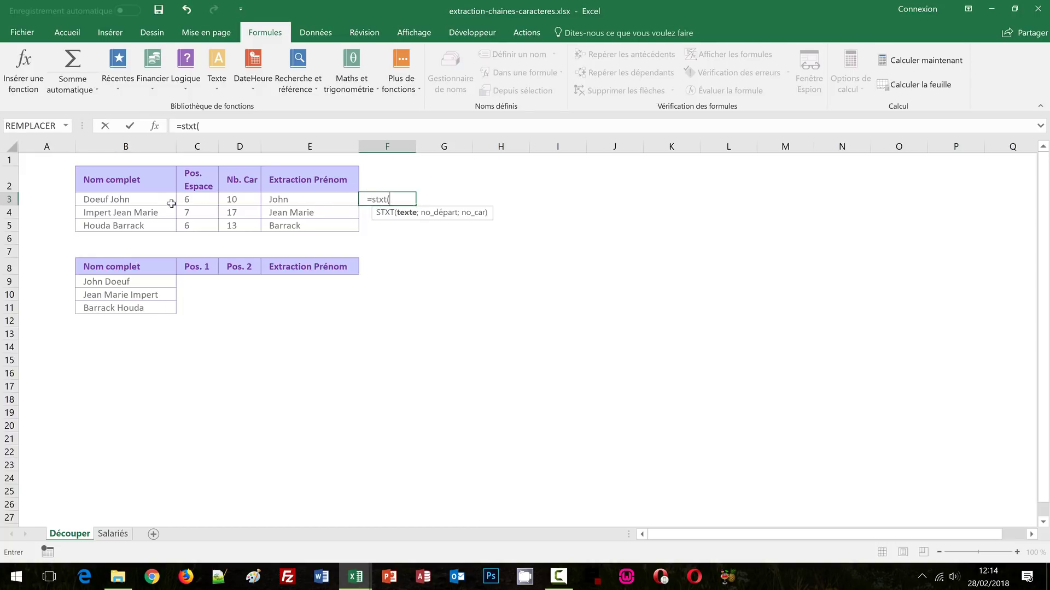
left_click(141, 199)
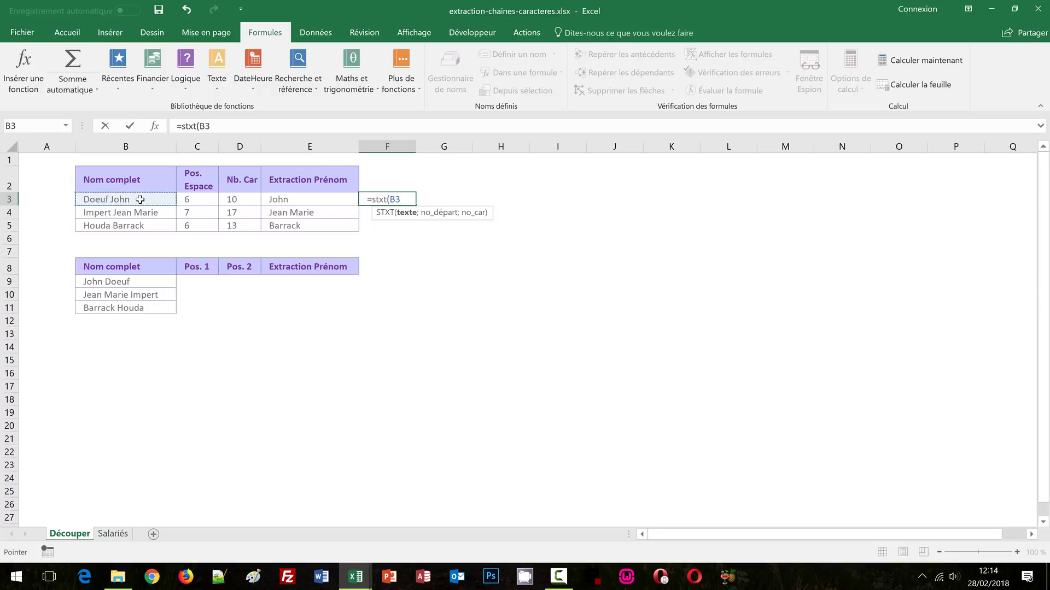
type(";")
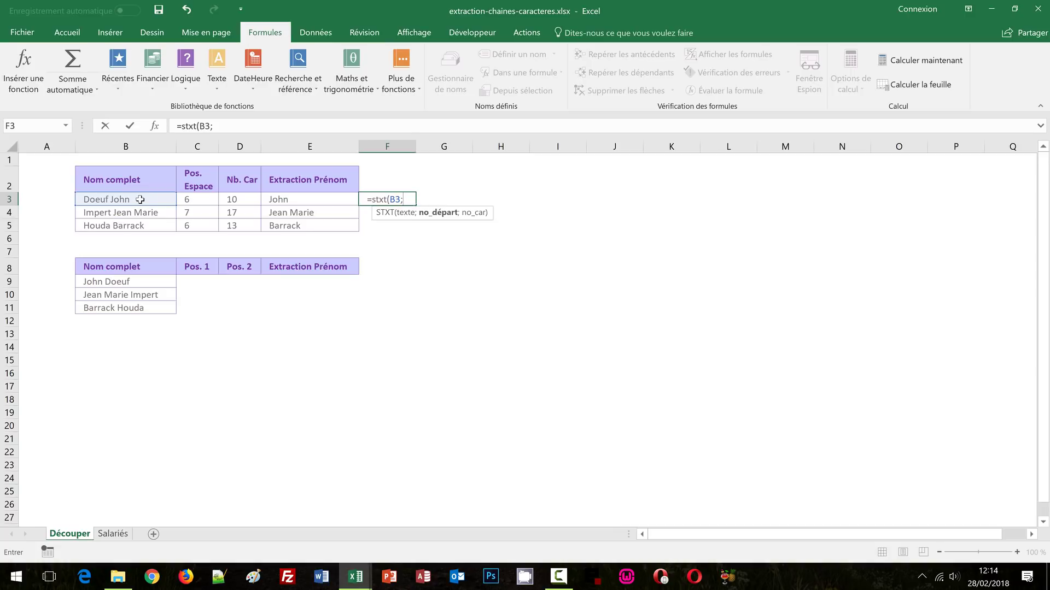
type("cherche")
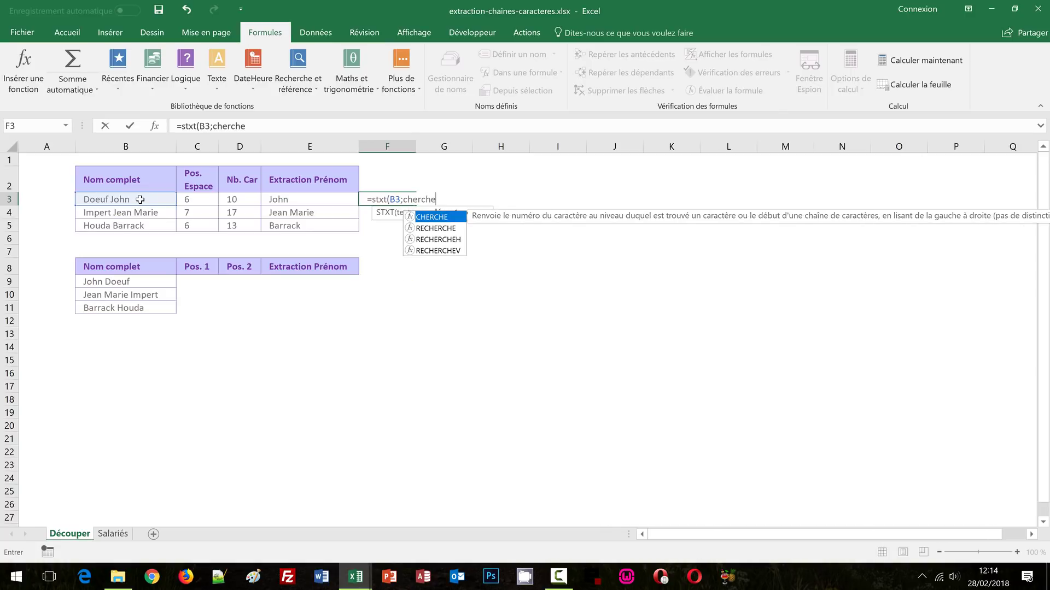
type("(")
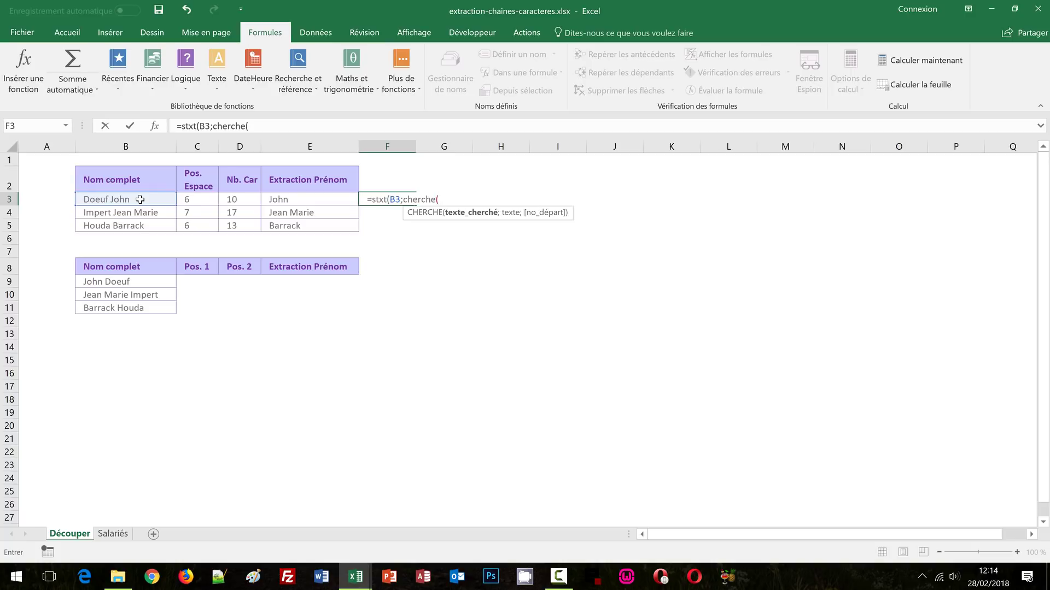
type("\" \";")
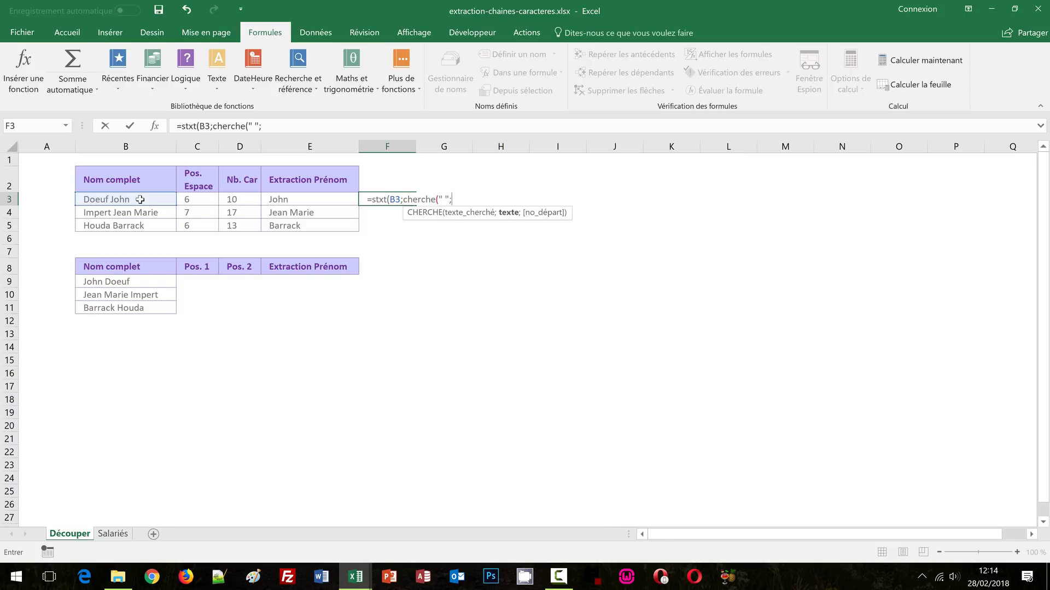
left_click(140, 200)
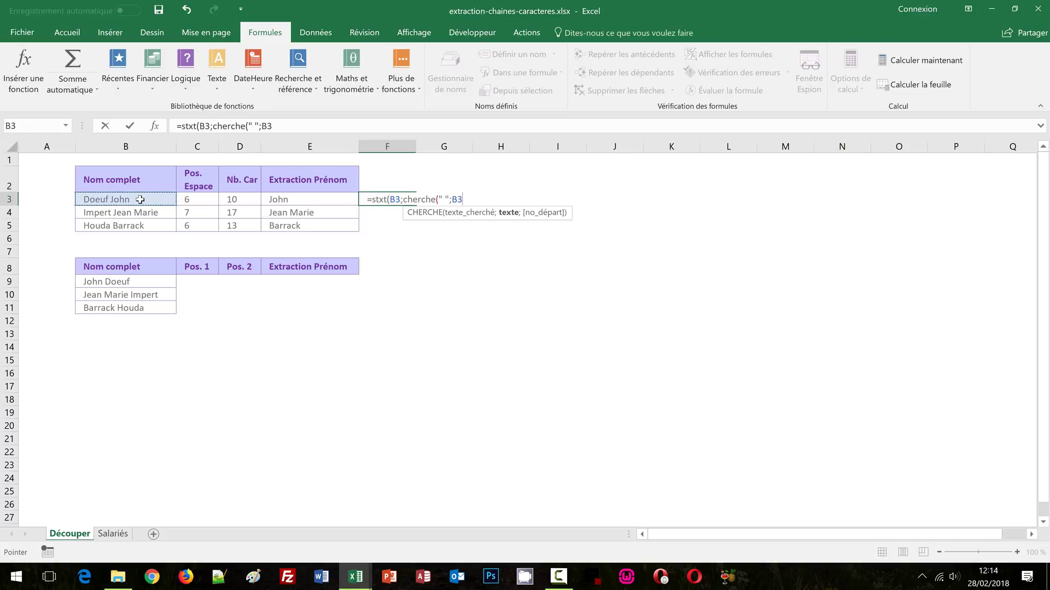
type(")")
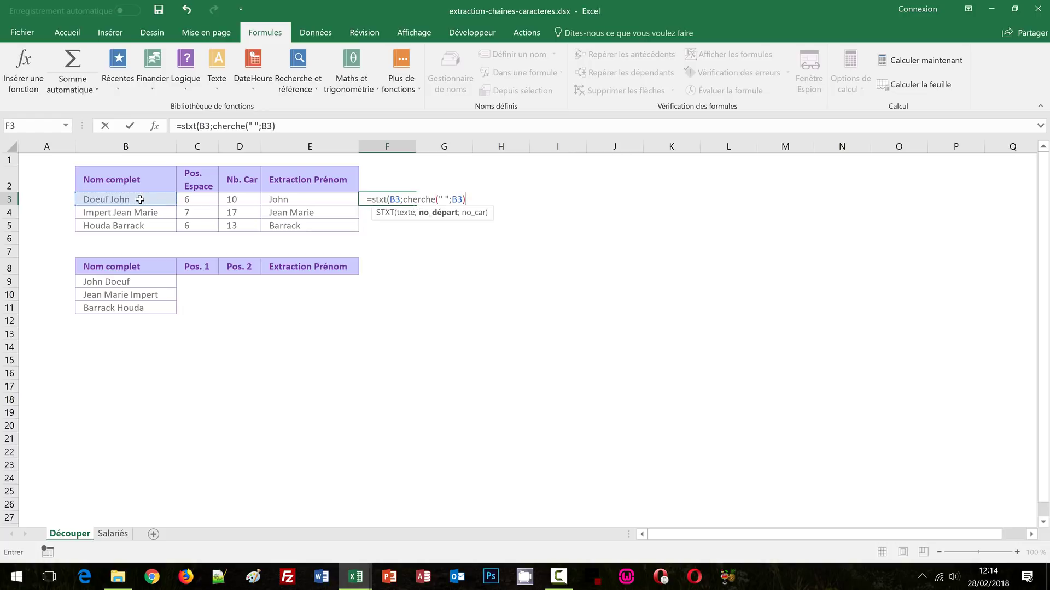
Step: Complete the nested formula in F3 as =STXT(B3;CHERCHE(" ";B3)+1;NBCAR(B3)-CHERCHE(" ";B3)) and copy it down to F5
type("+1;n")
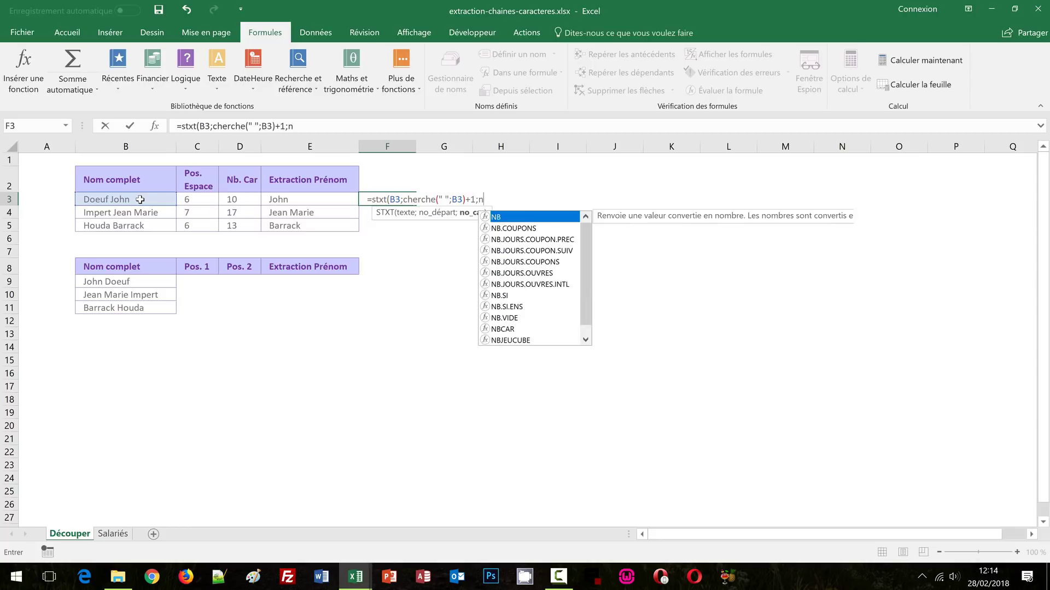
type("bcar(")
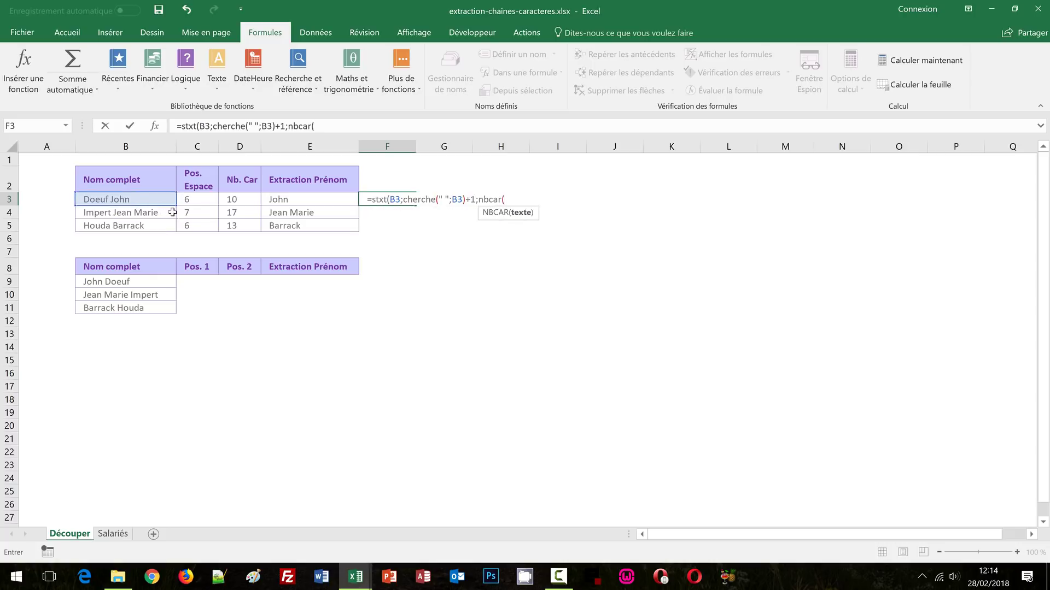
left_click(131, 199)
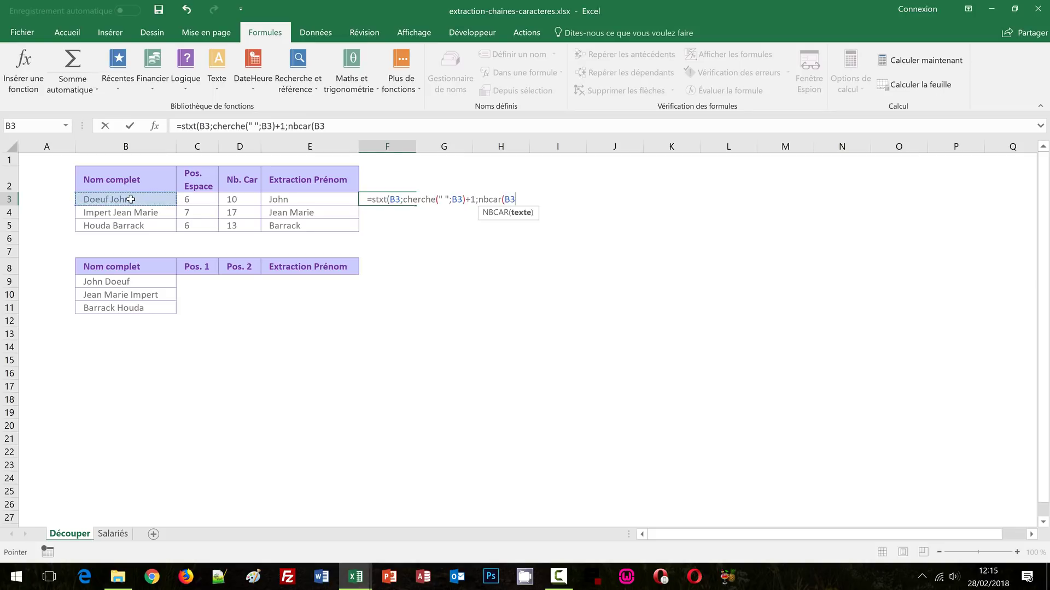
type(")-")
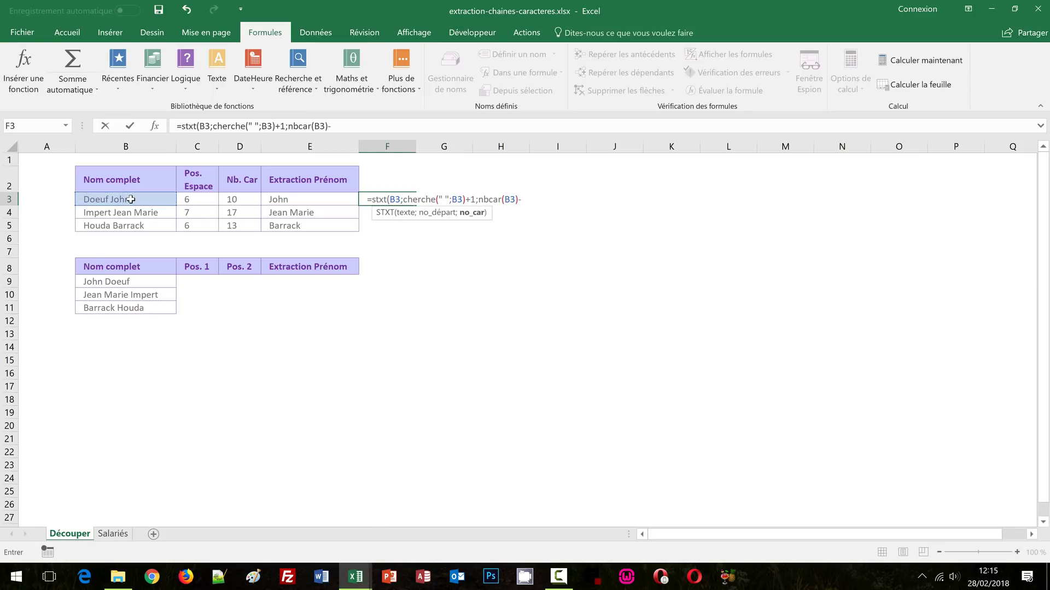
type("cherche")
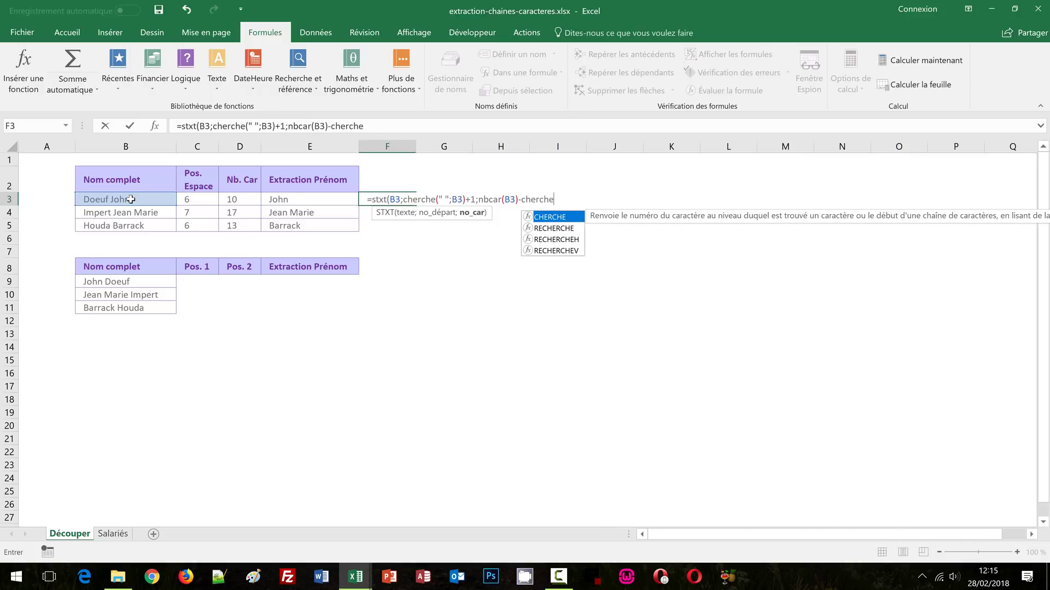
type("(\" ")
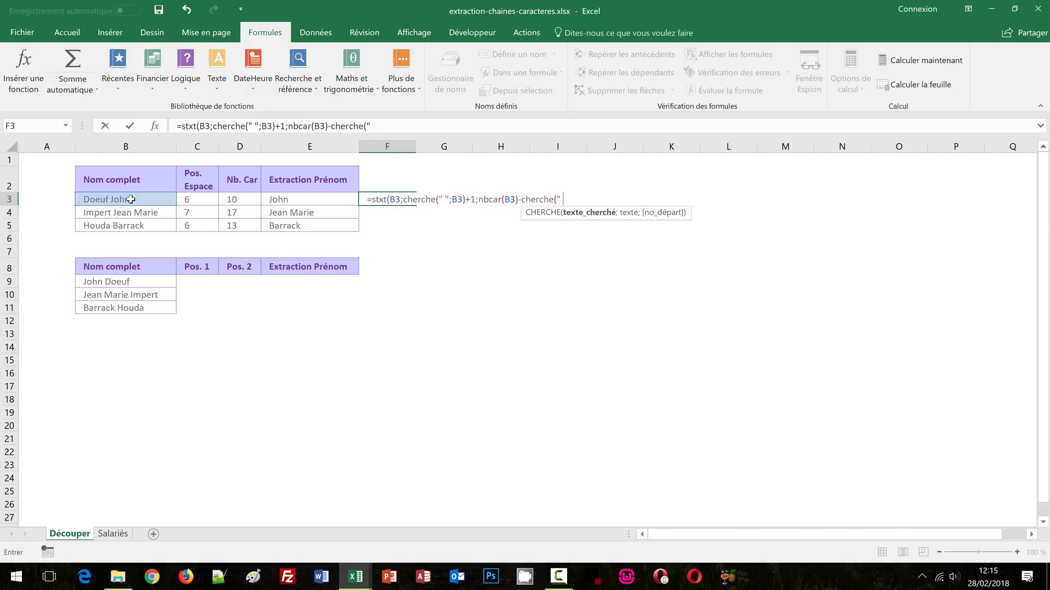
type("\";")
left_click(131, 199)
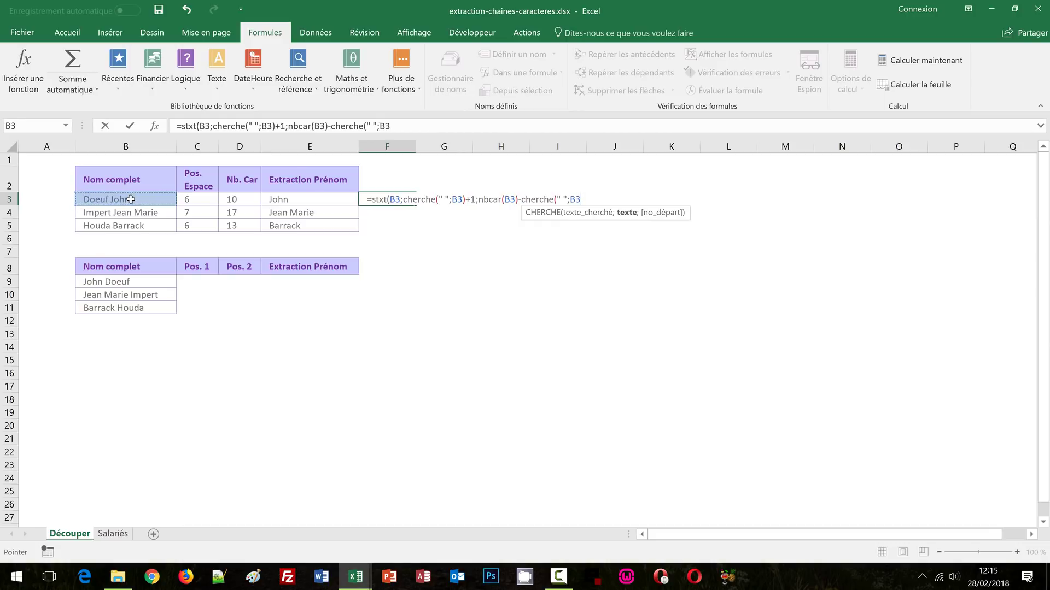
type(")")
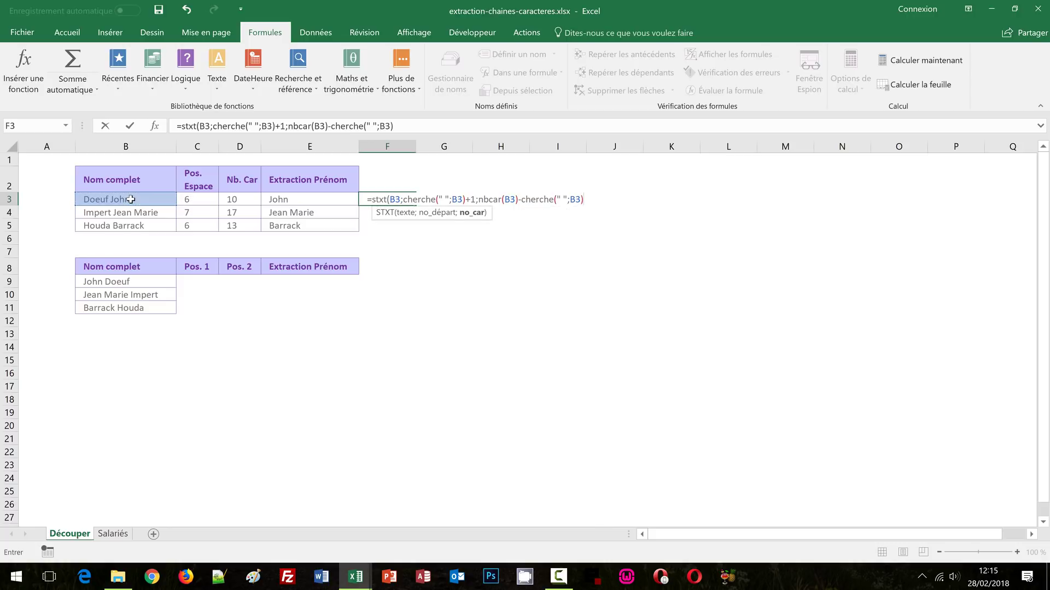
type(")")
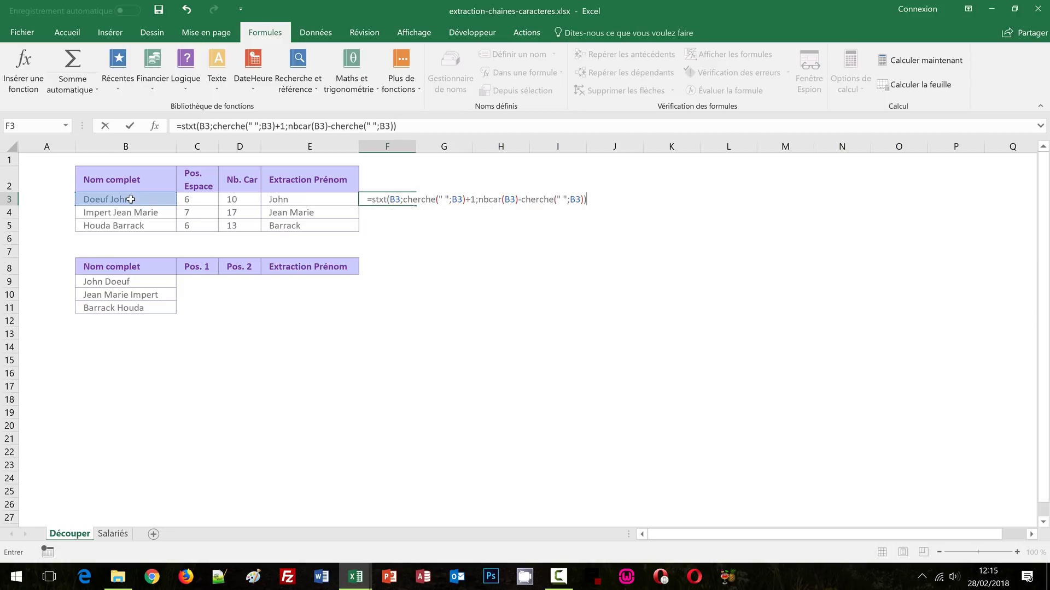
key("ctrl+Return")
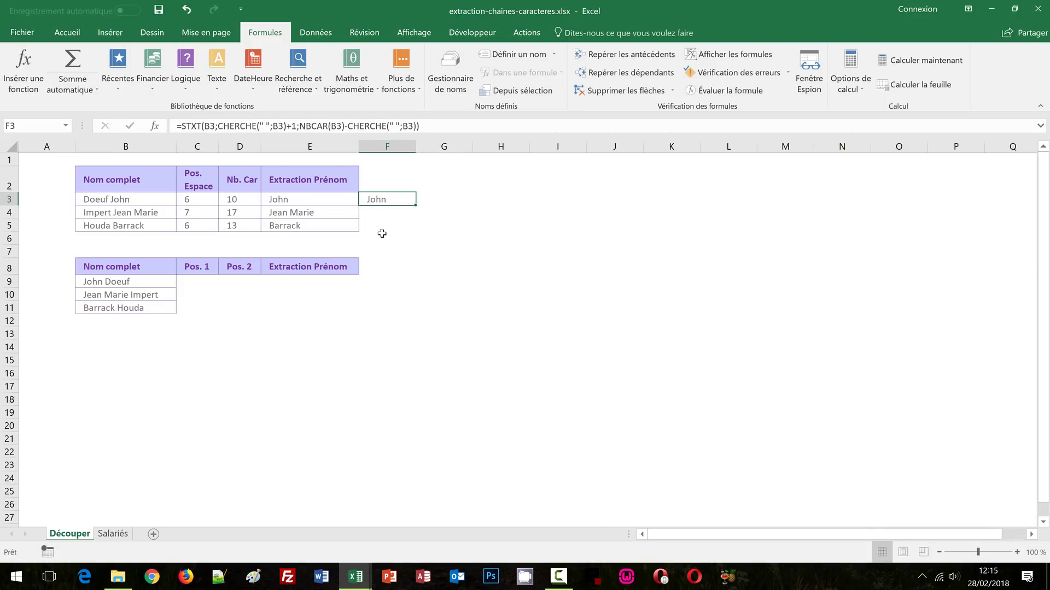
double_click(416, 204)
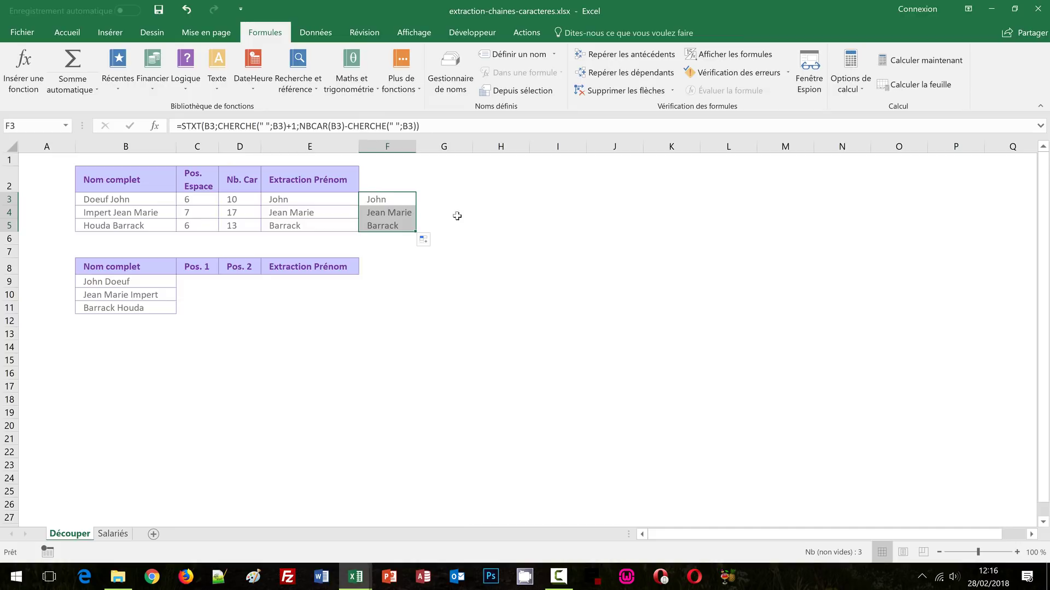
Step: Enter =GAUCHE(B3) in G3 to extract the first character of the full name, and copy the formula down to G5
left_click(450, 199)
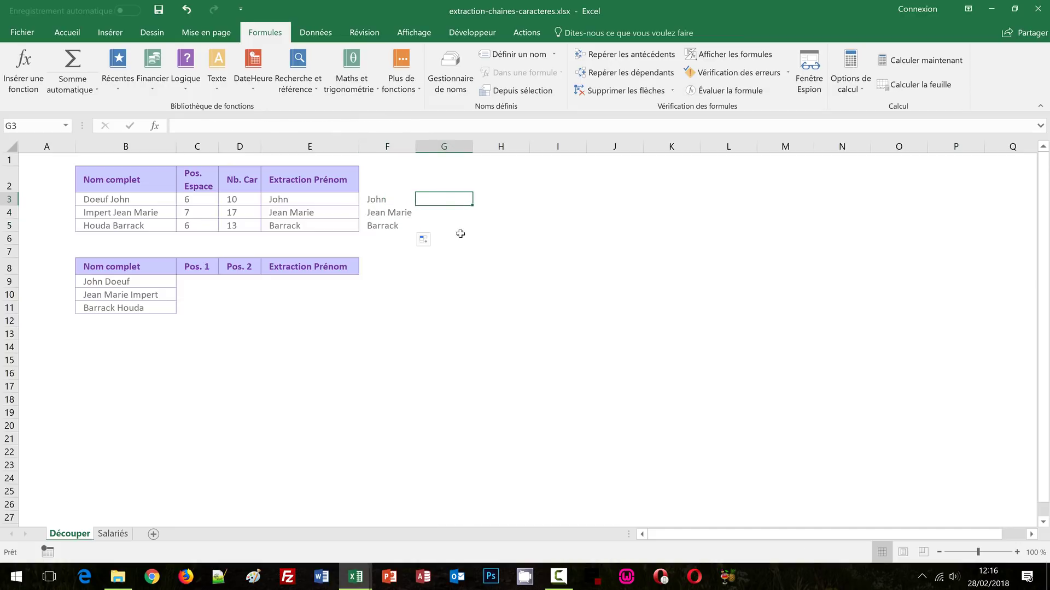
type("=")
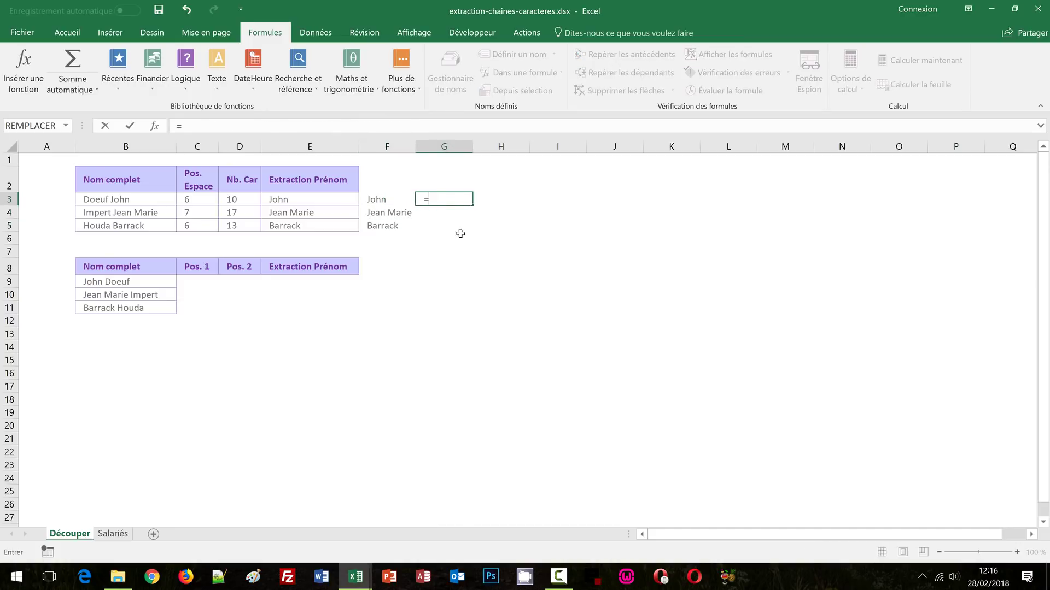
type("gauche")
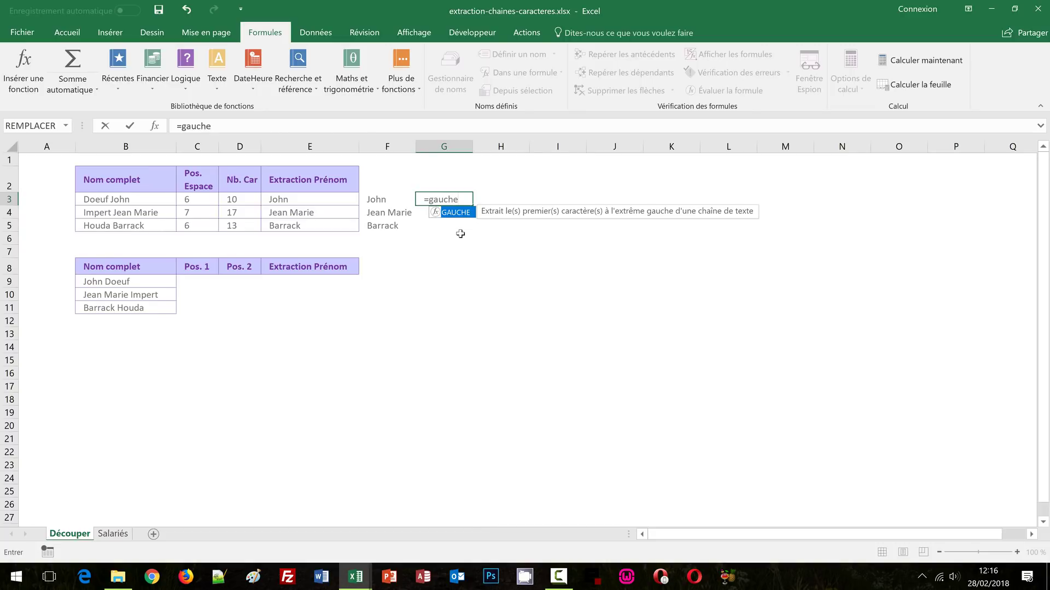
type("(")
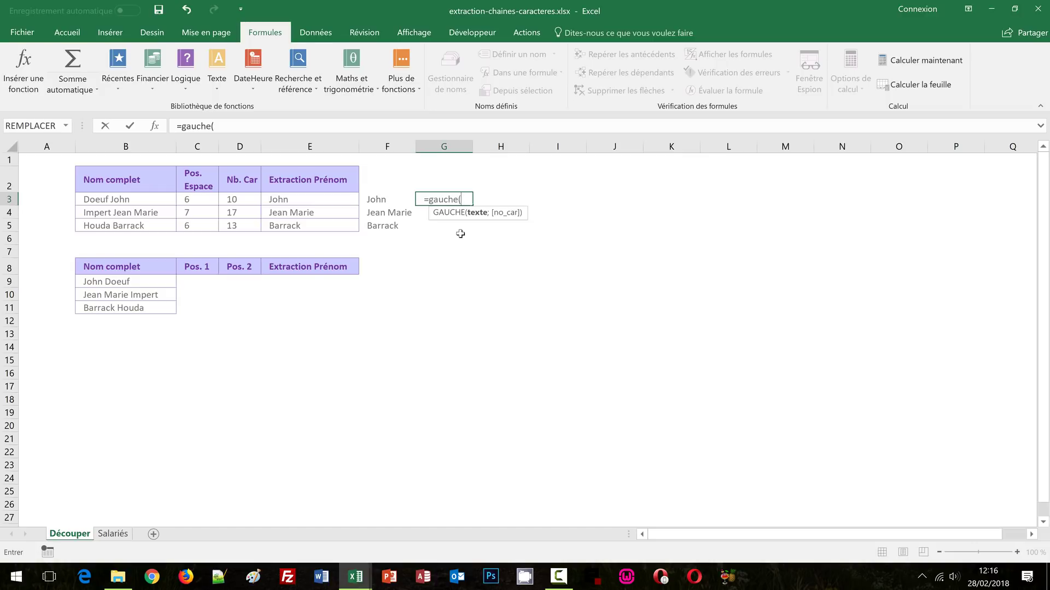
left_click(140, 202)
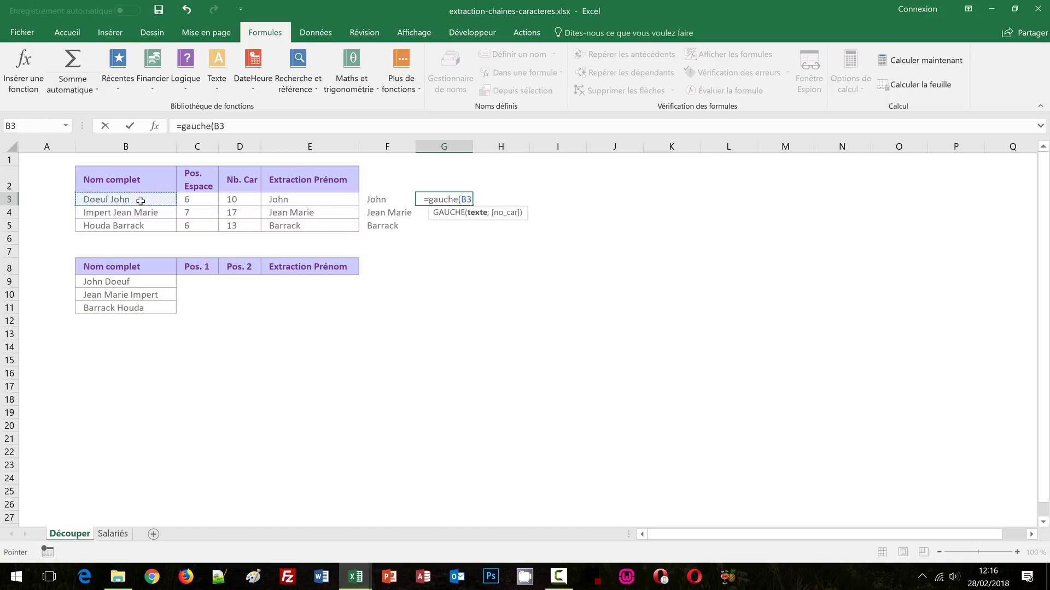
type(")")
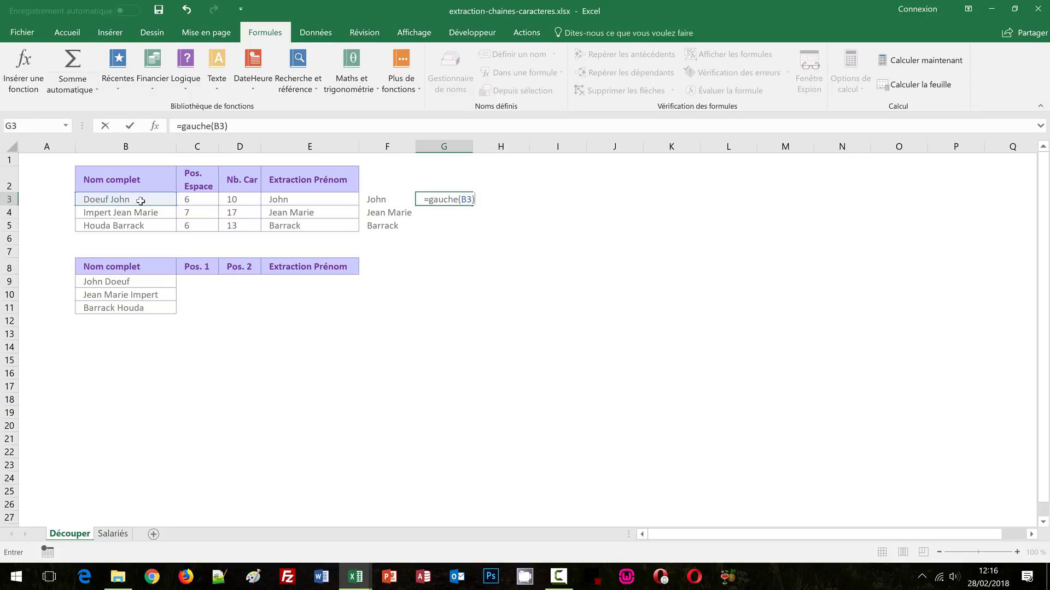
key("ctrl+Return")
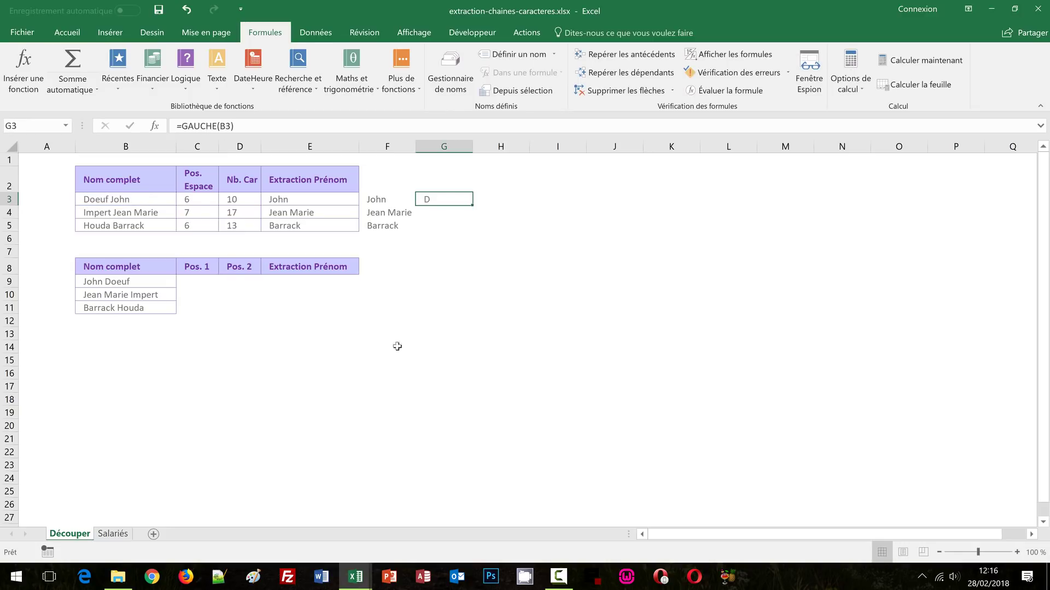
left_click_drag(472, 207, 472, 228)
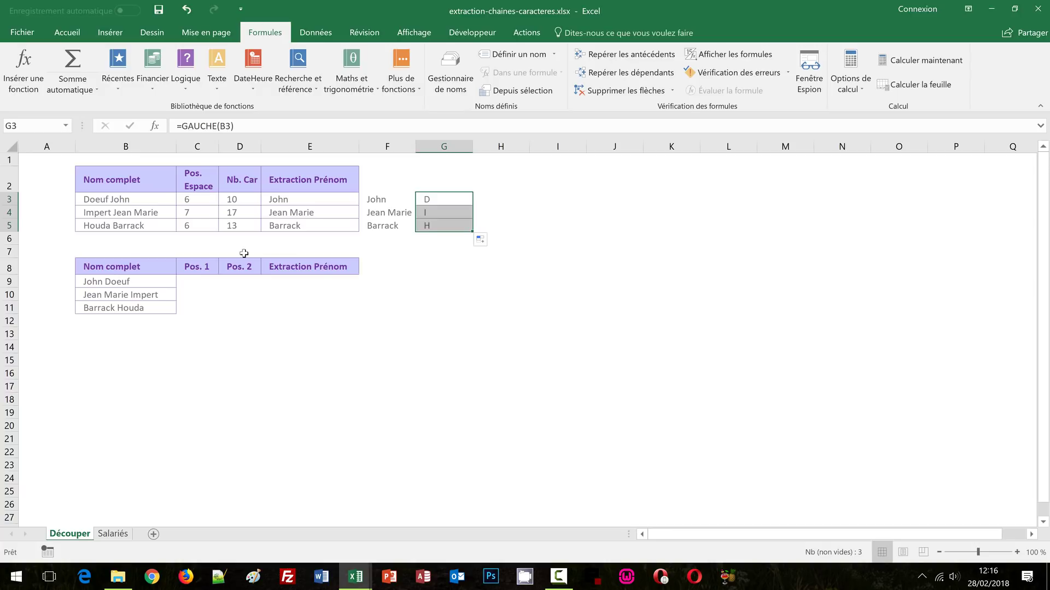
Step: Enter =CHERCHE(" ";B9) in C9 to locate the first space in the full name, and copy the formula down to C11
left_click(90, 297)
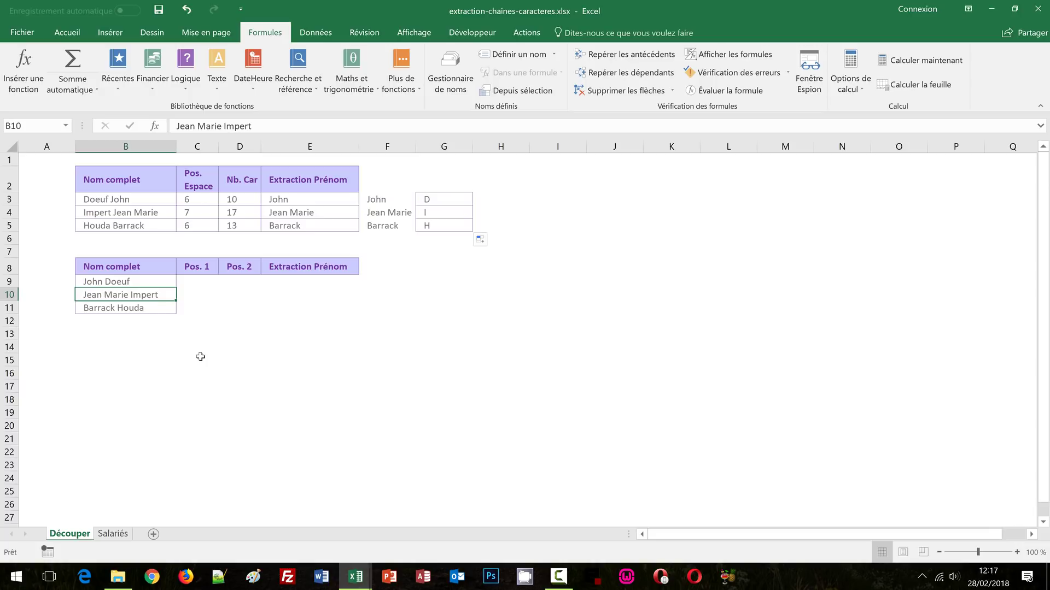
left_click(198, 281)
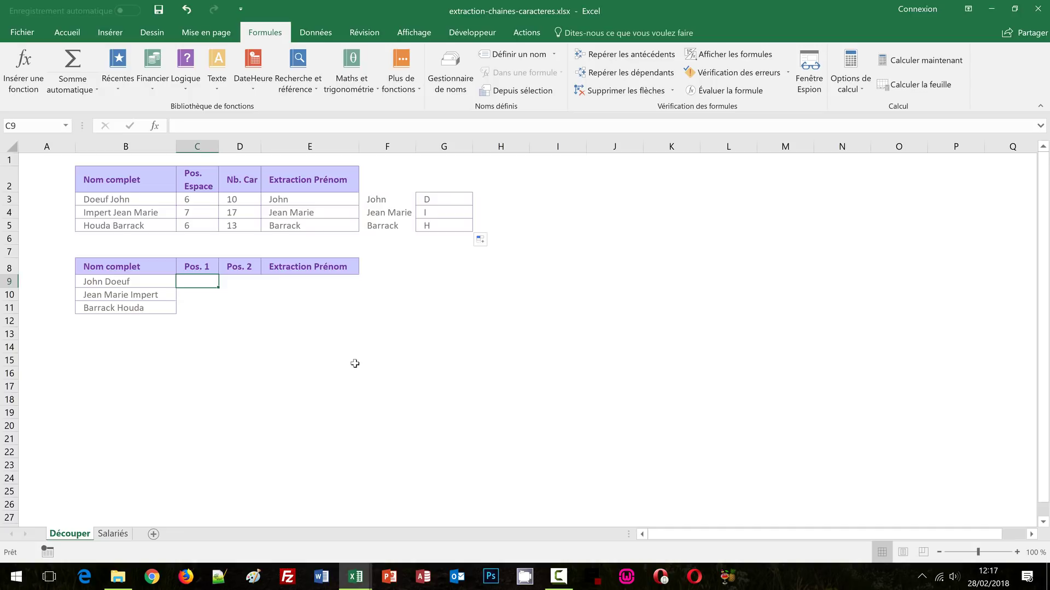
left_click(243, 281)
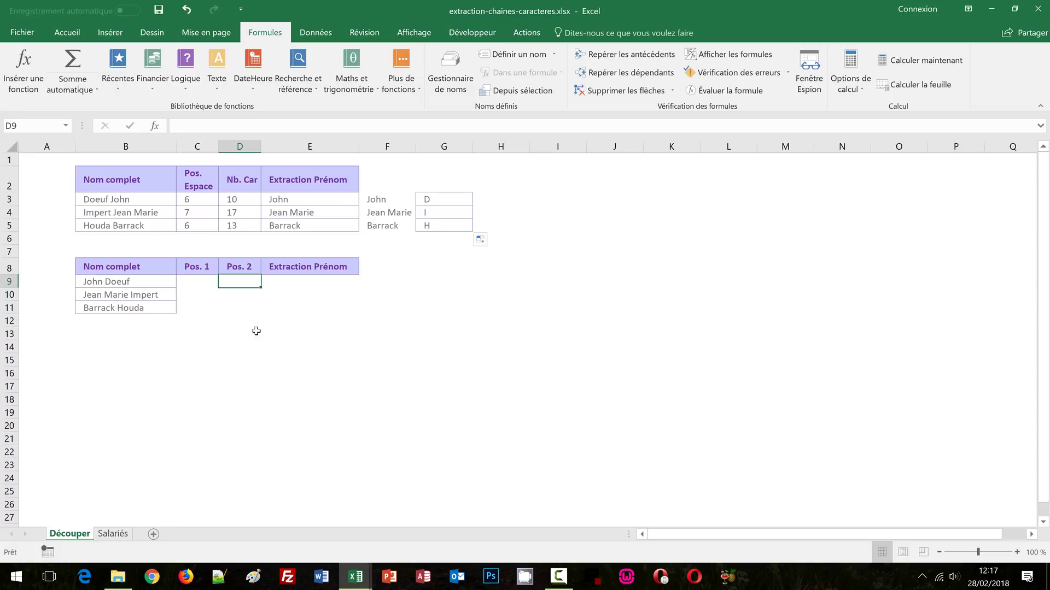
left_click(181, 281)
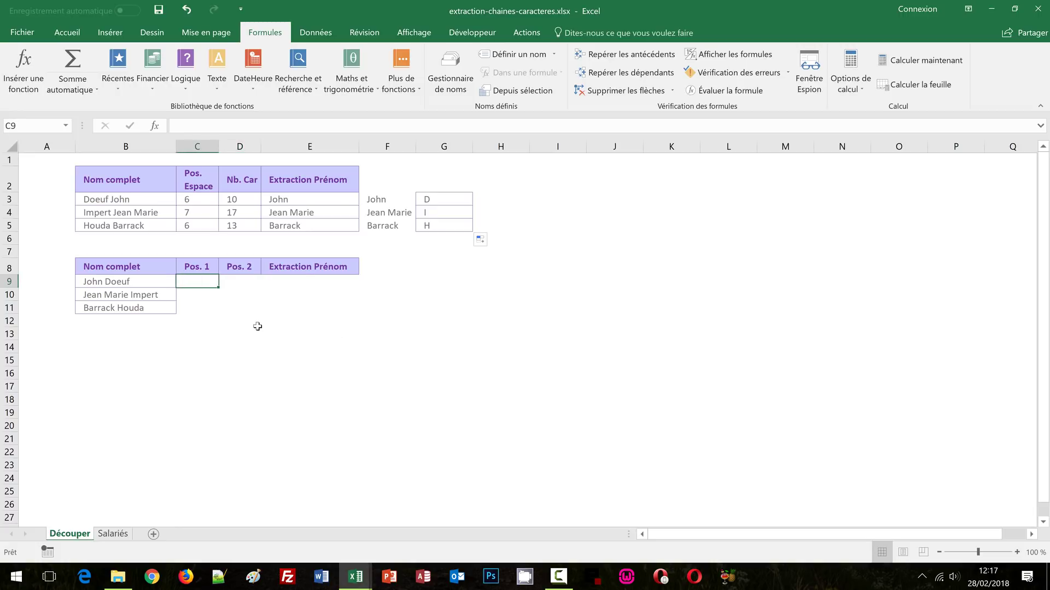
type("=")
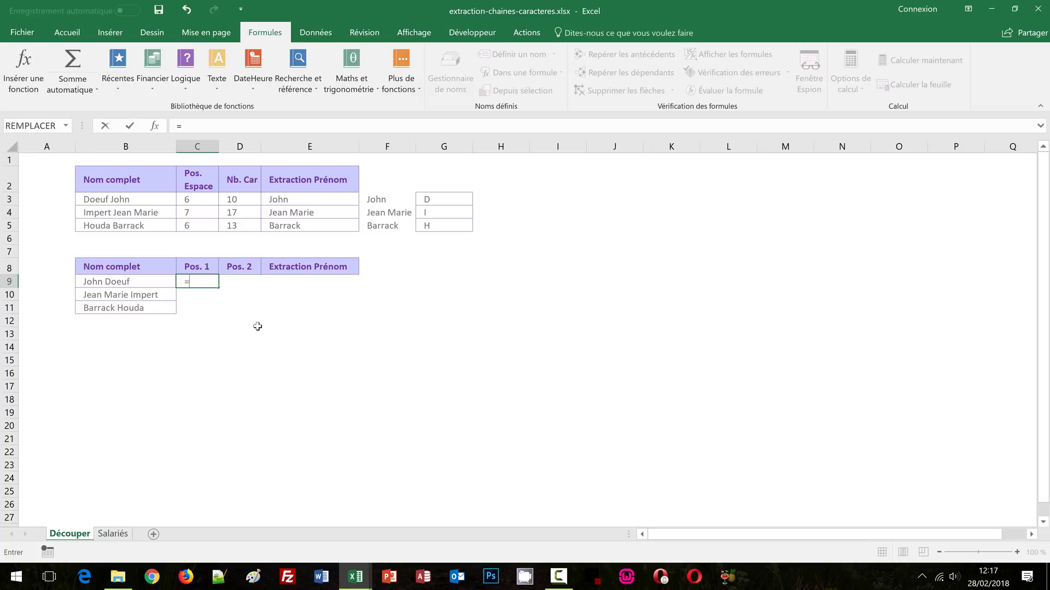
type("cherche")
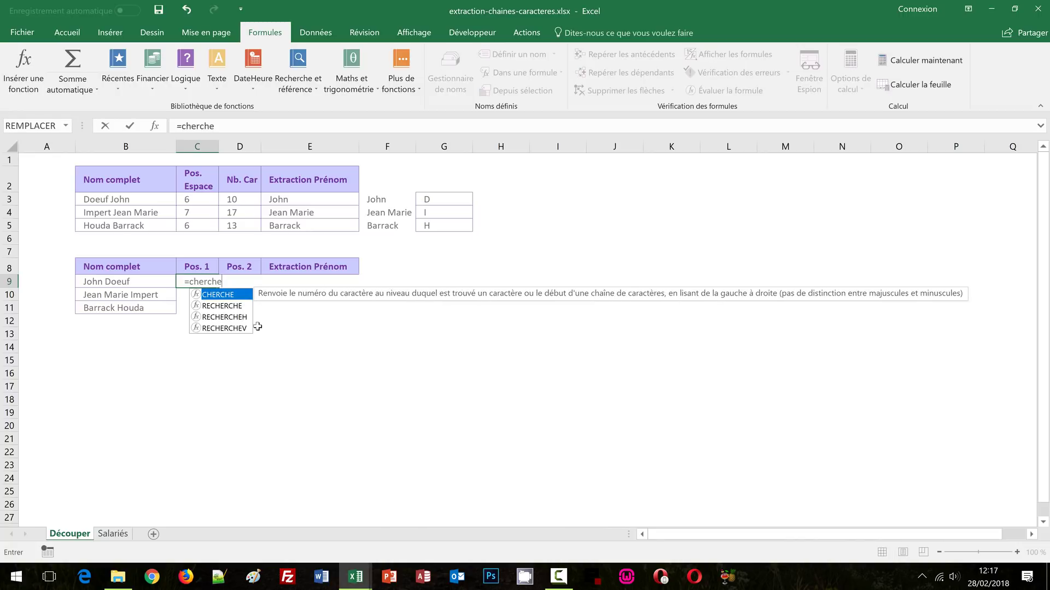
type("(\" \"")
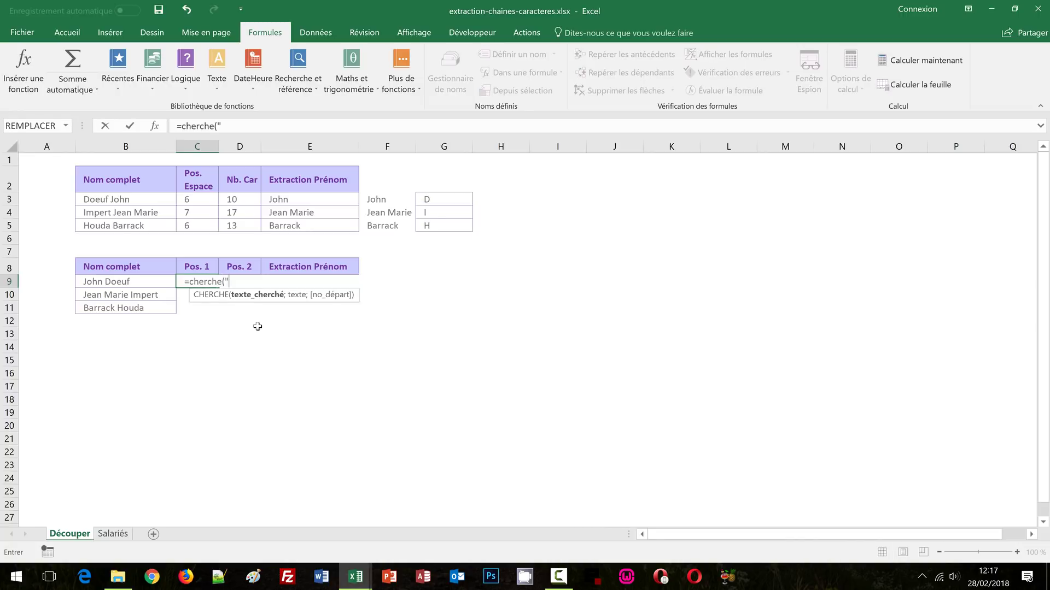
type(";")
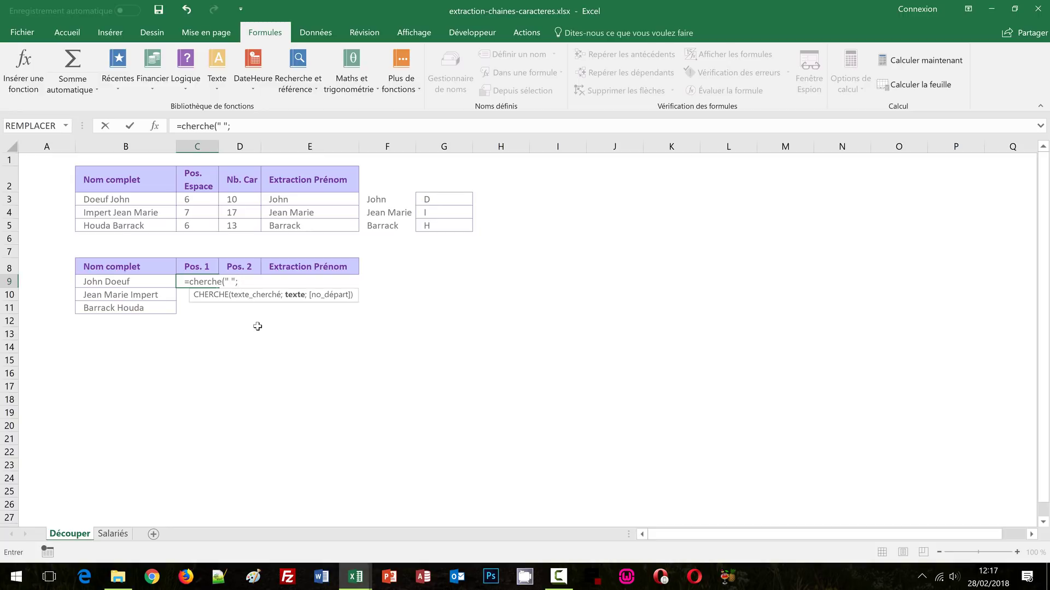
left_click(141, 282)
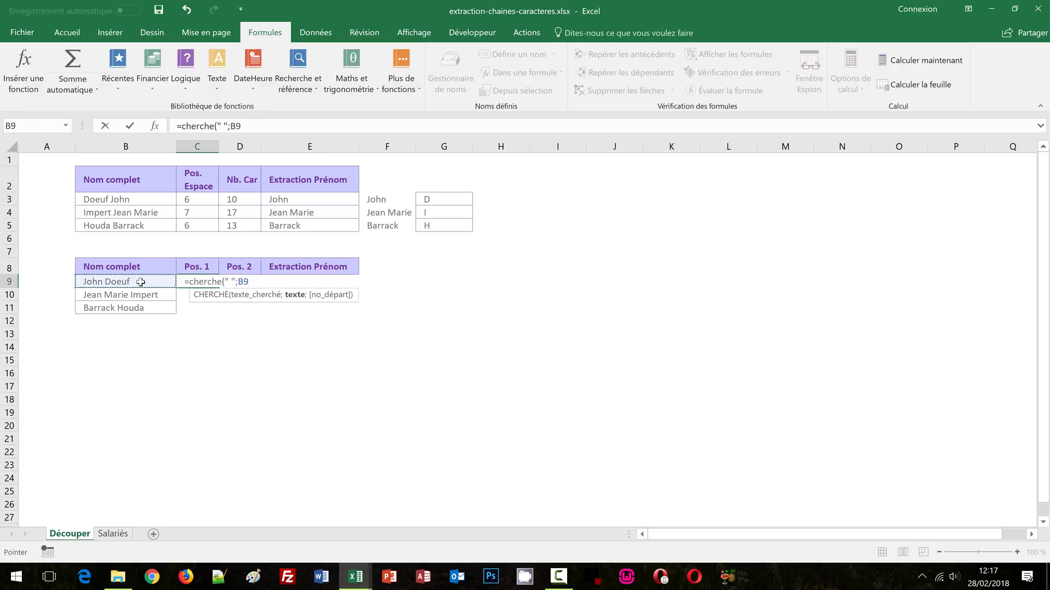
type(")")
key("ctrl+Return")
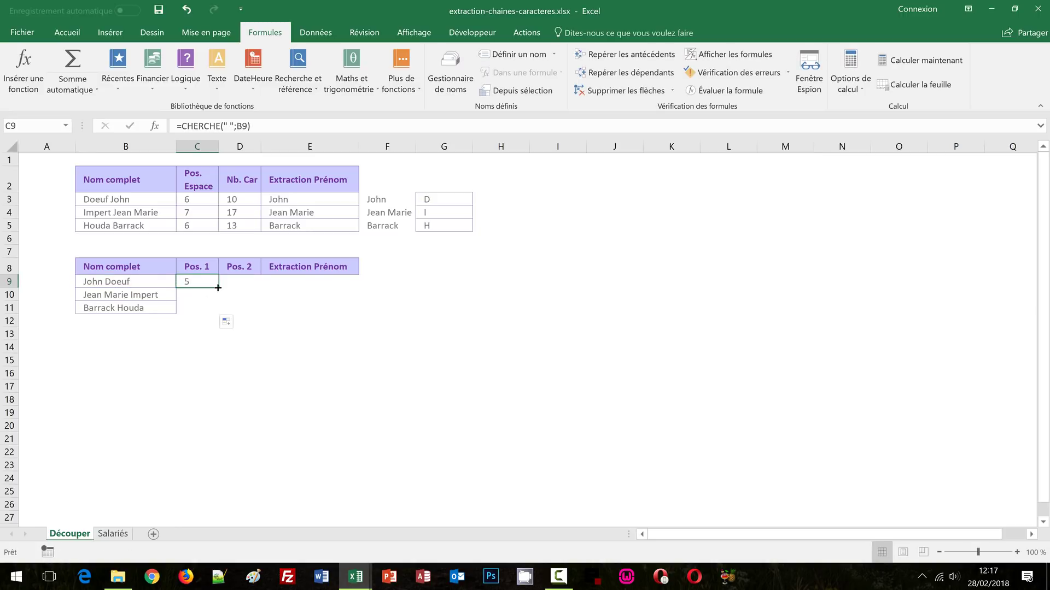
left_click_drag(219, 290, 218, 311)
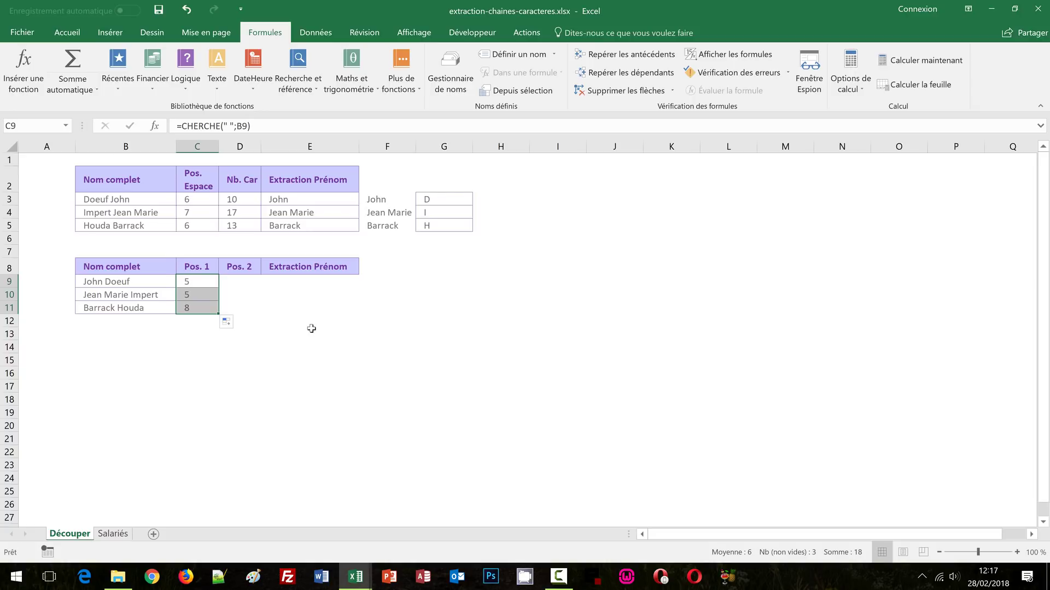
Step: Begin a CHERCHE formula in D9, under Pos. 2 of the second table
left_click(233, 279)
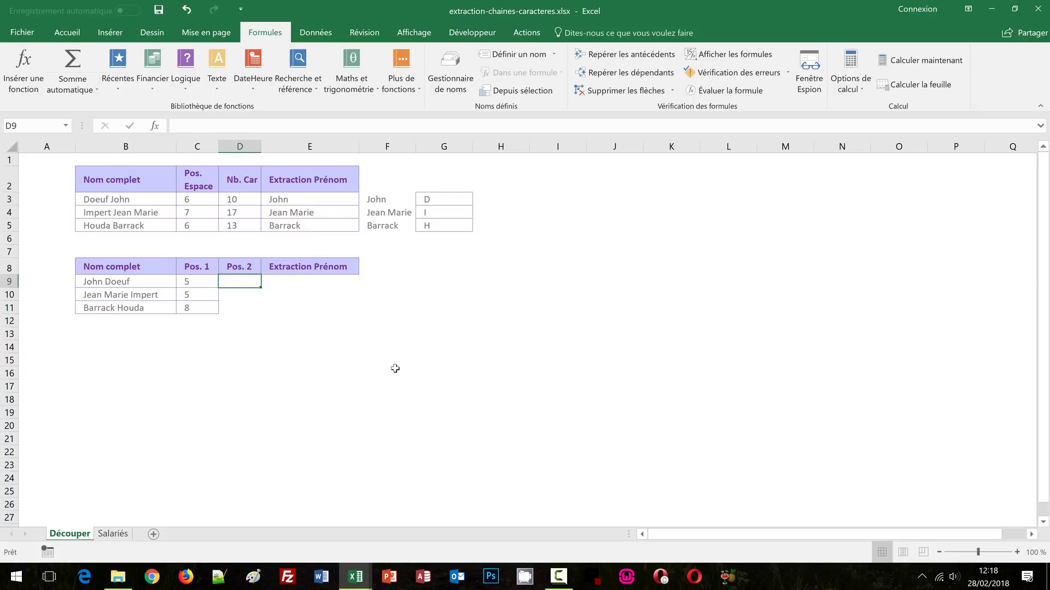
type("=cherche(")
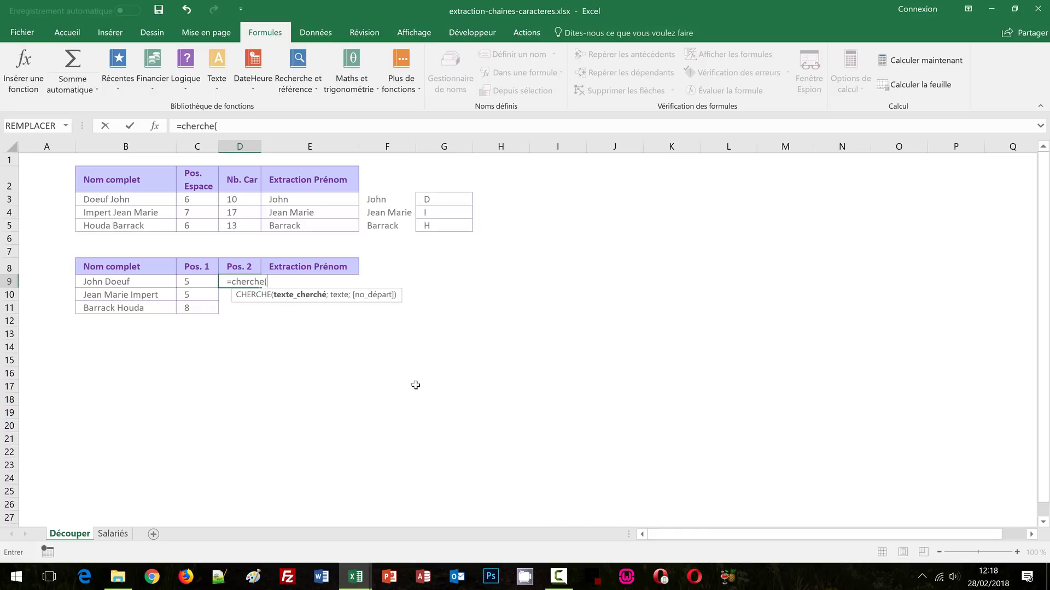
left_click(115, 281)
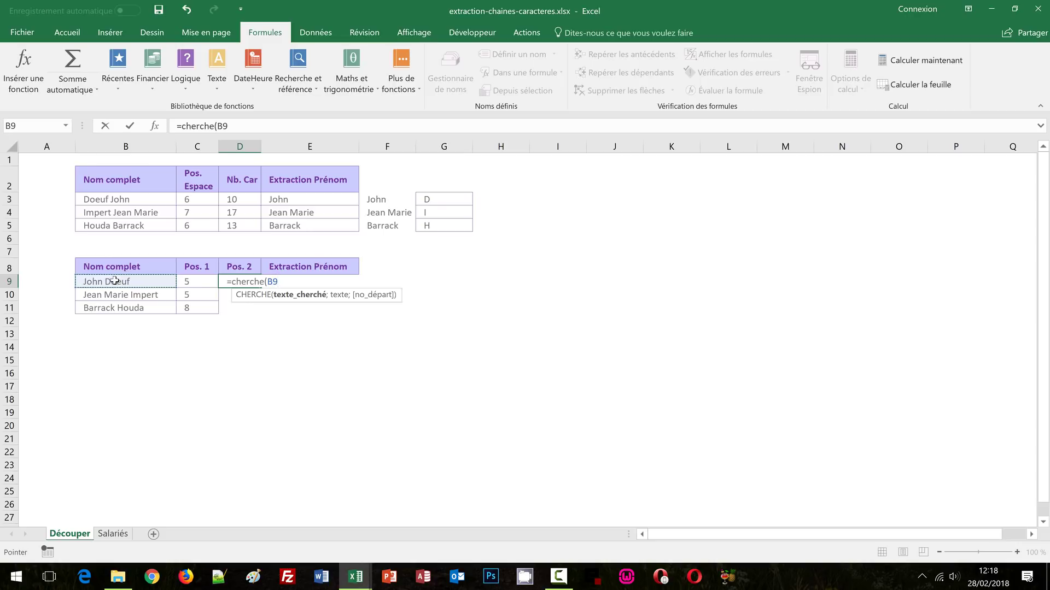
type(";")
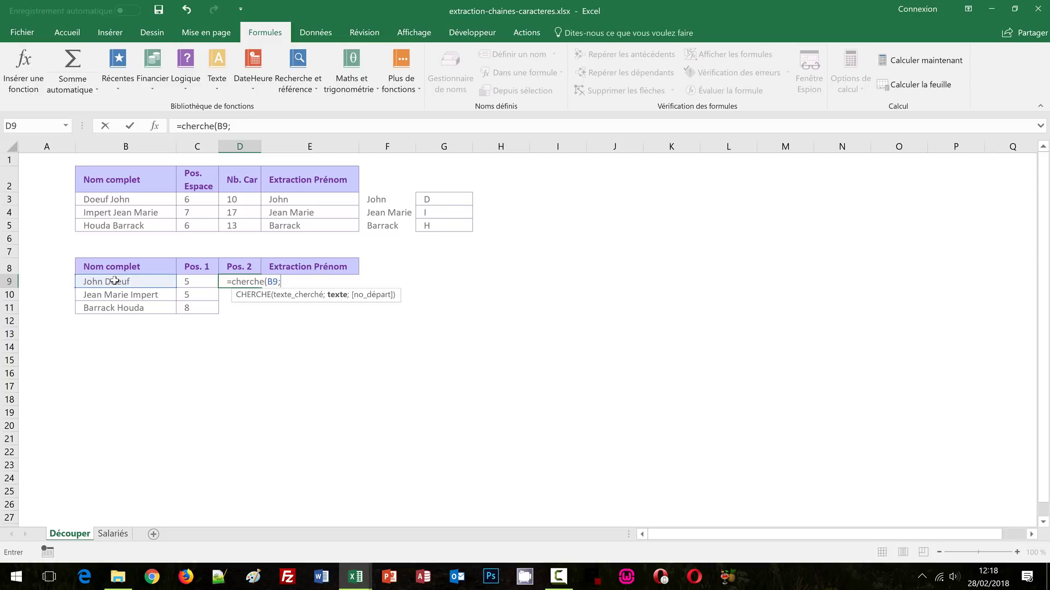
key("BackSpace")
key("BackSpace")
key("BackSpace")
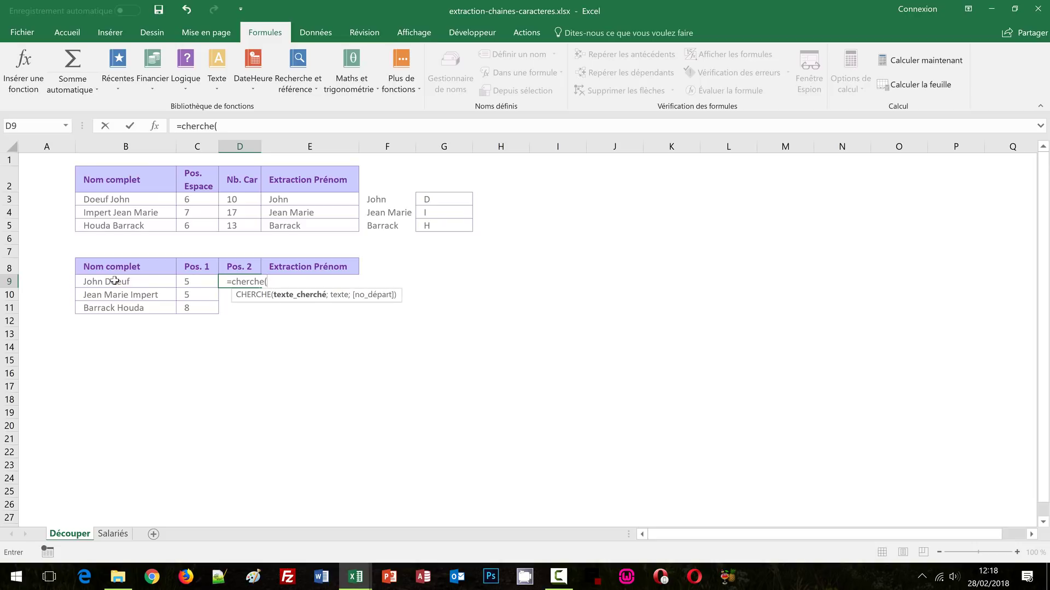
Step: Complete the D9 formula as =CHERCHE(" ";B9;C9+1) to locate the second space, and copy it down to D11
type("\";")
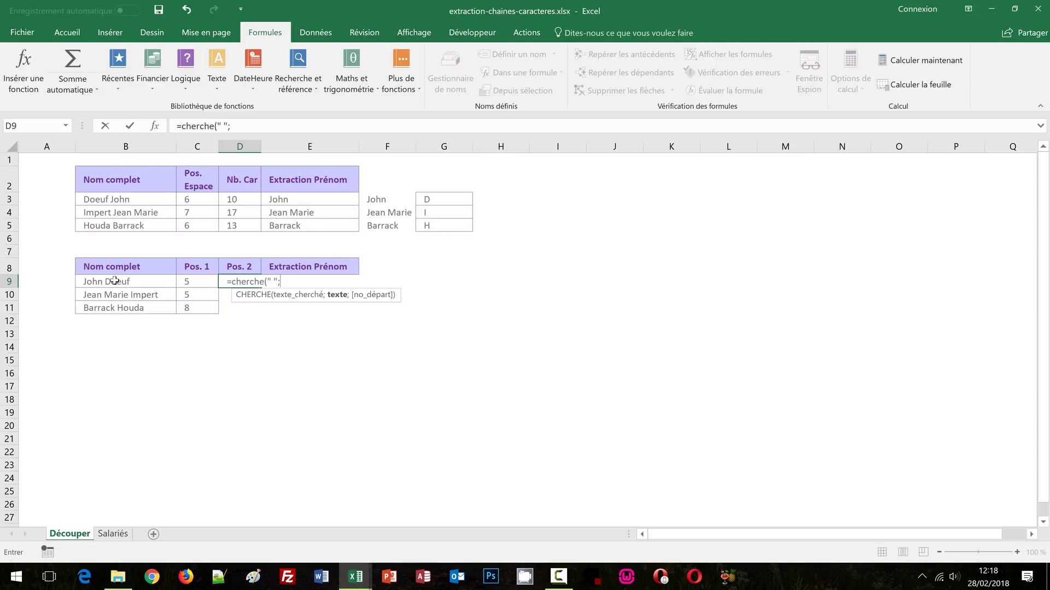
left_click(110, 281)
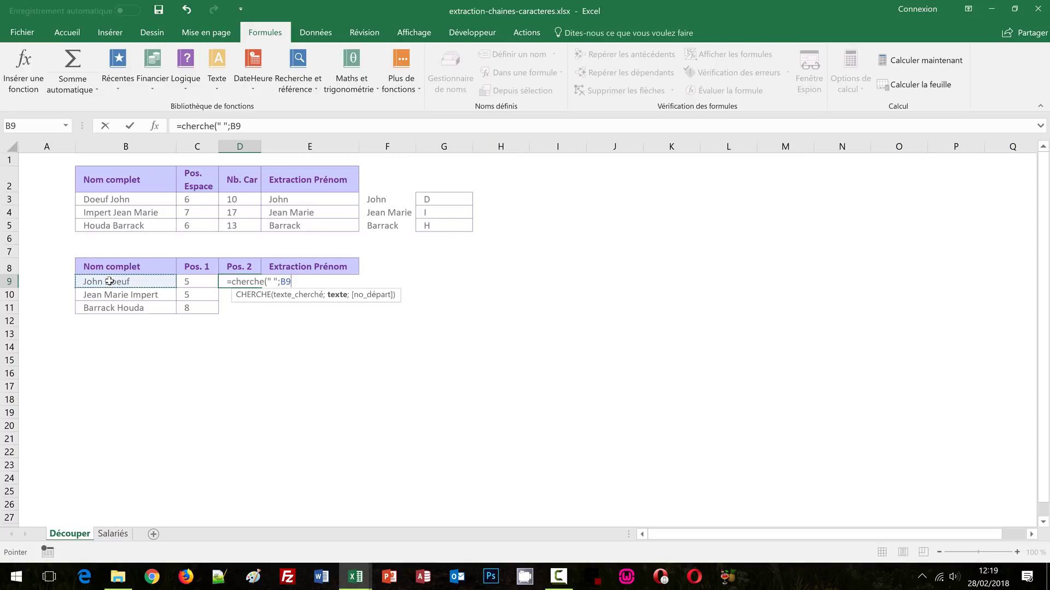
type(";")
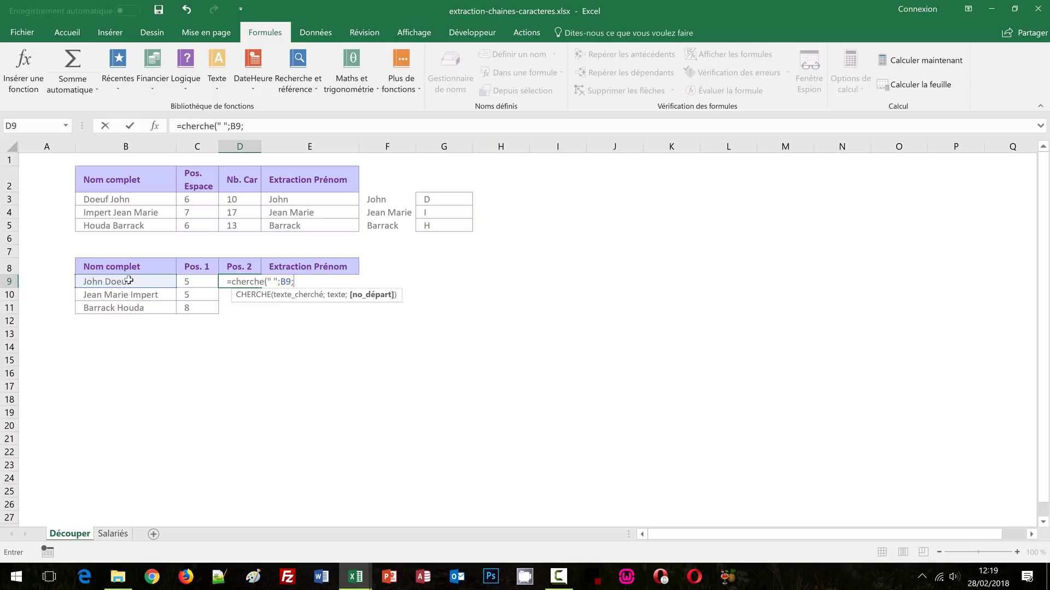
left_click(128, 281)
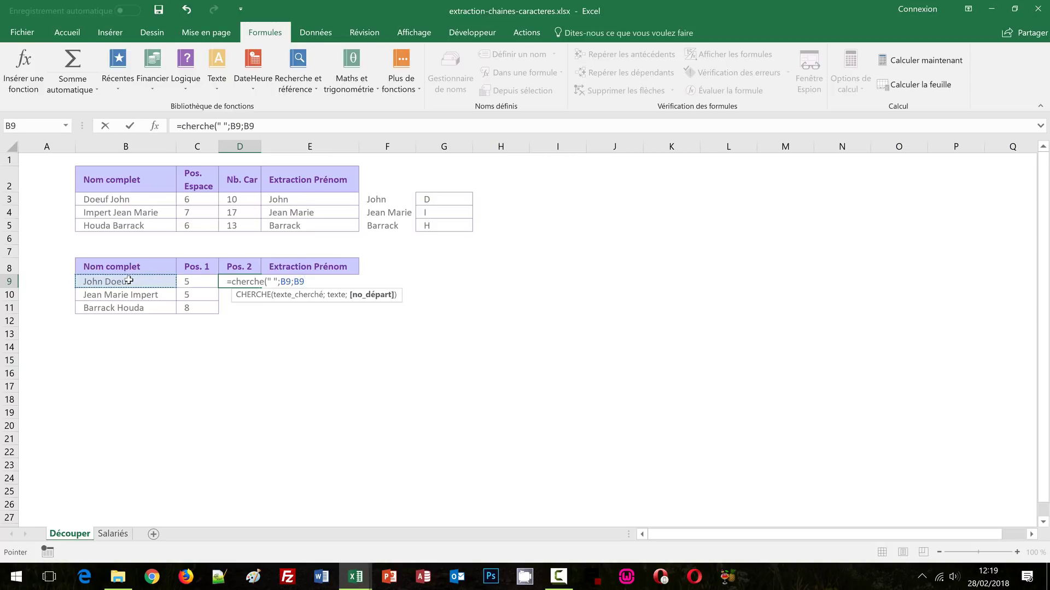
left_click(185, 283)
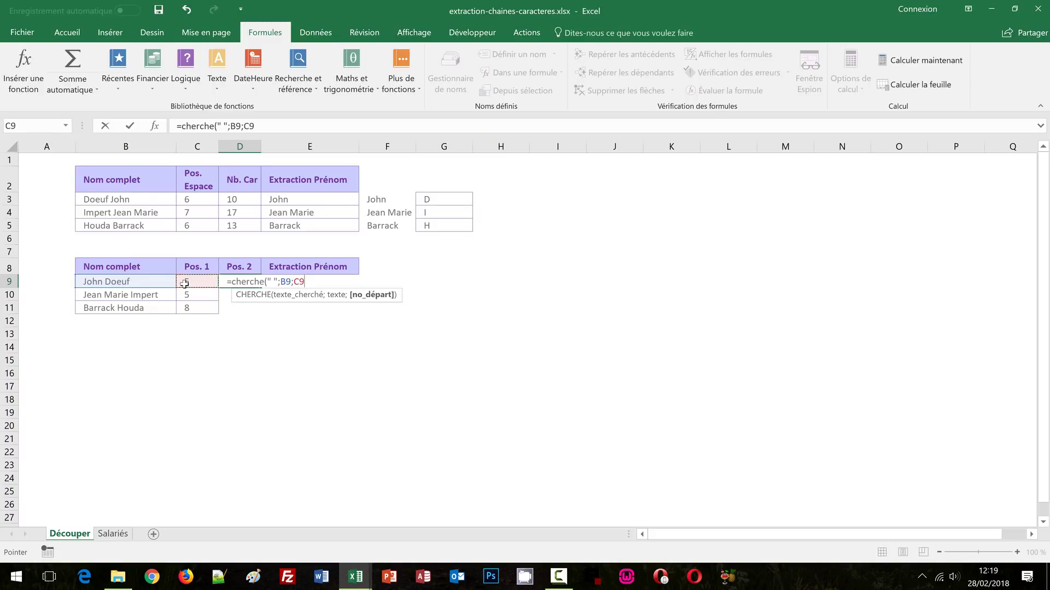
type("+1")
type(")")
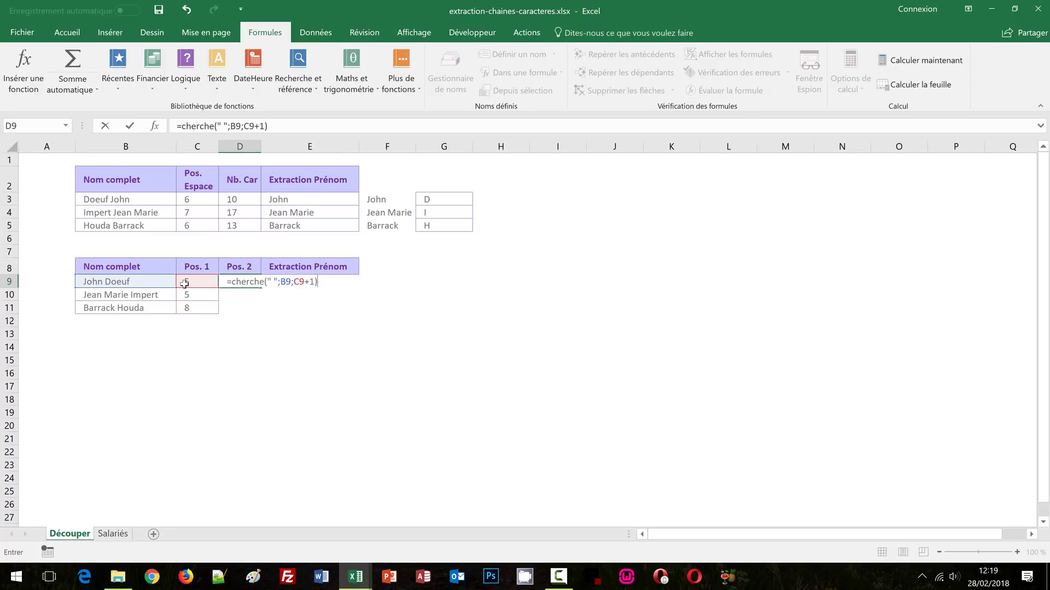
key("ctrl+Return")
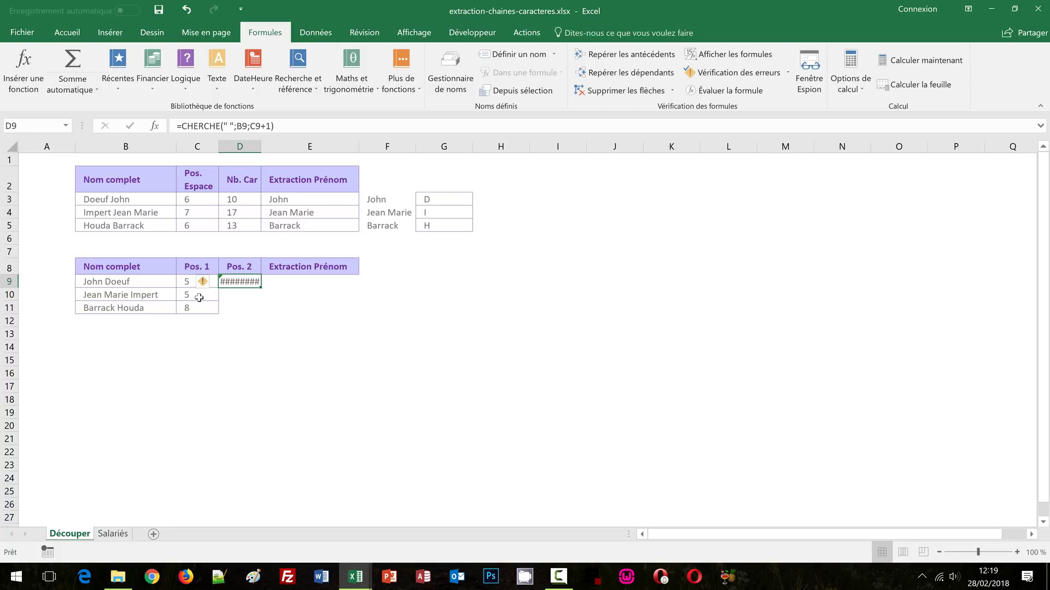
left_click_drag(261, 286, 260, 312)
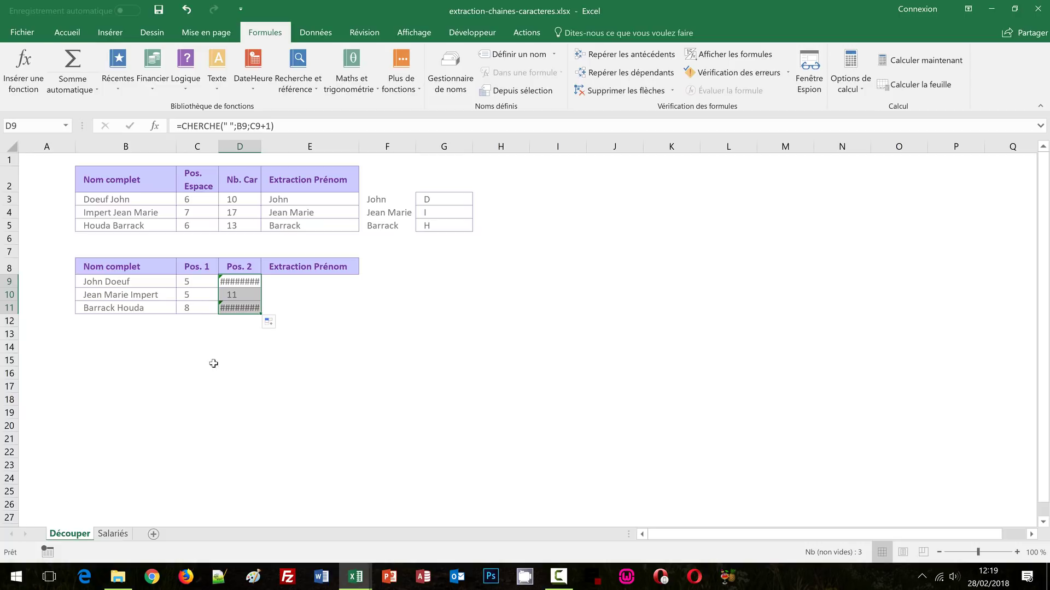
Step: Wrap the D9 formula in SIERREUR with an empty text fallback, =SIERREUR(CHERCHE(" ";B9;C9+1);""), and copy it down to D11
left_click(233, 281)
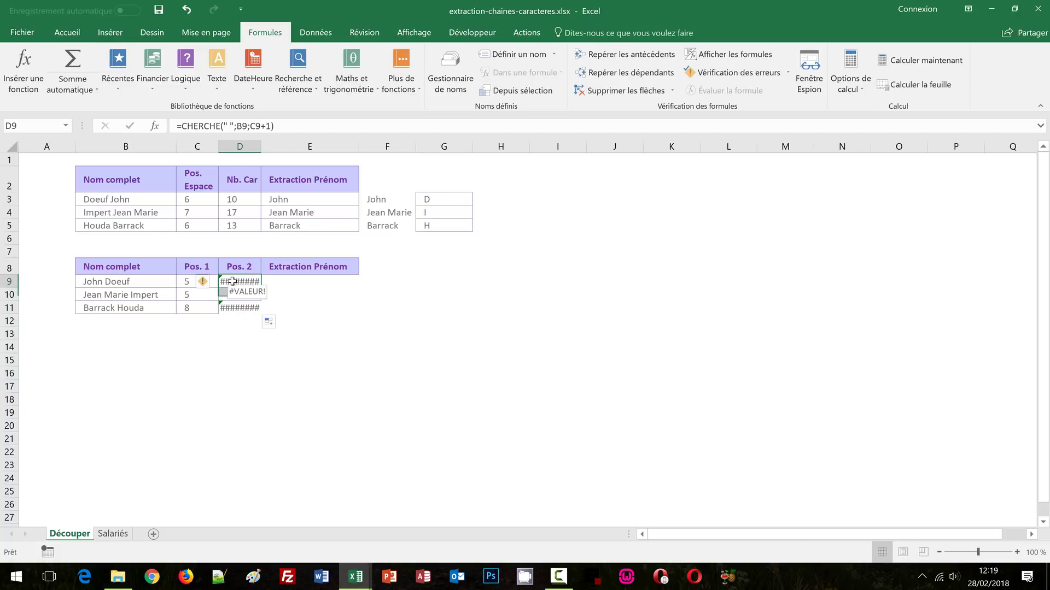
left_click(182, 127)
type("sierreur")
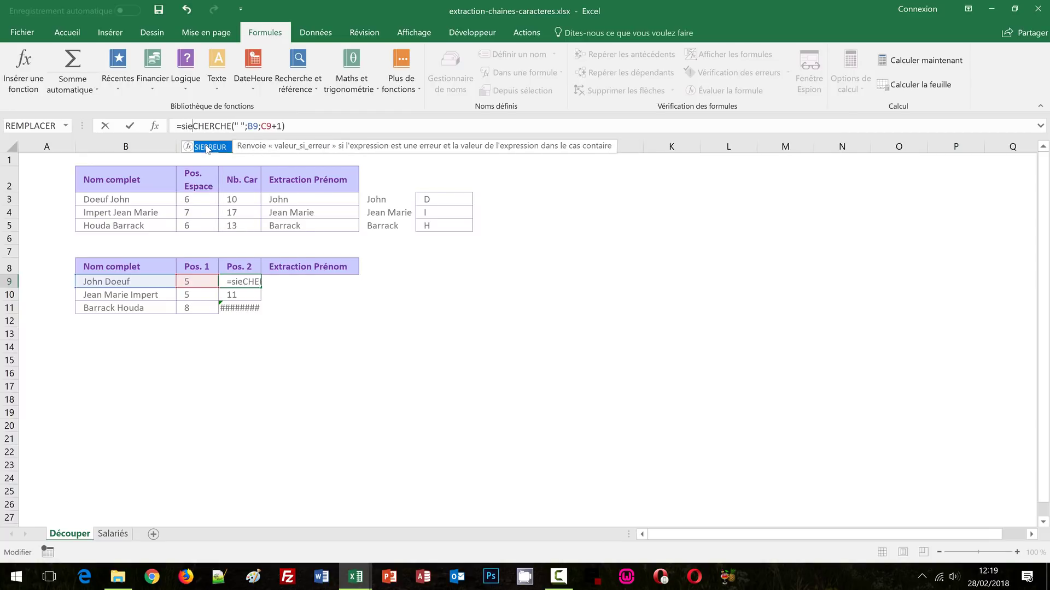
type("(")
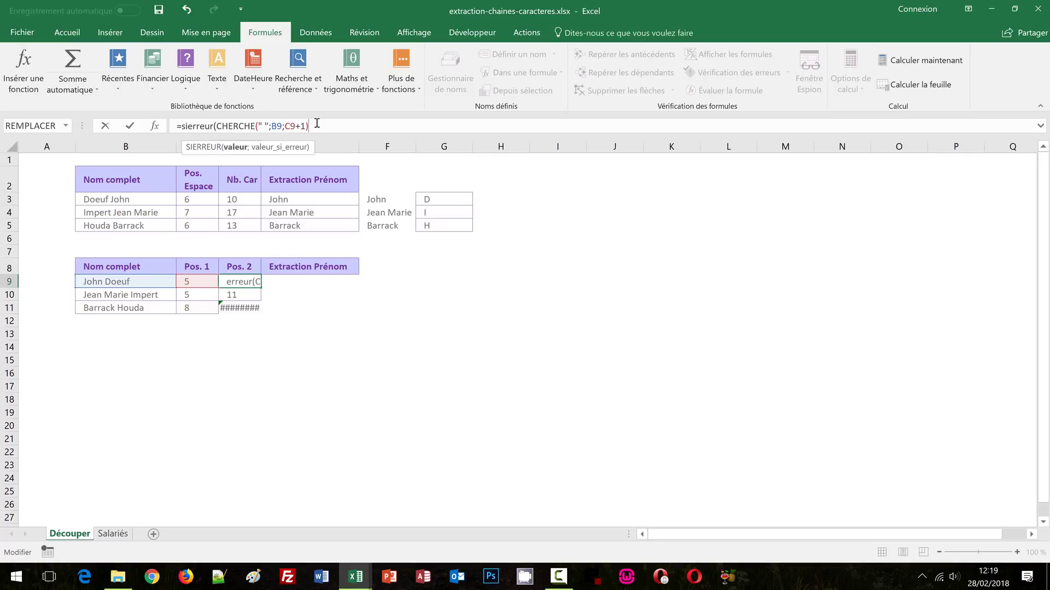
type(";")
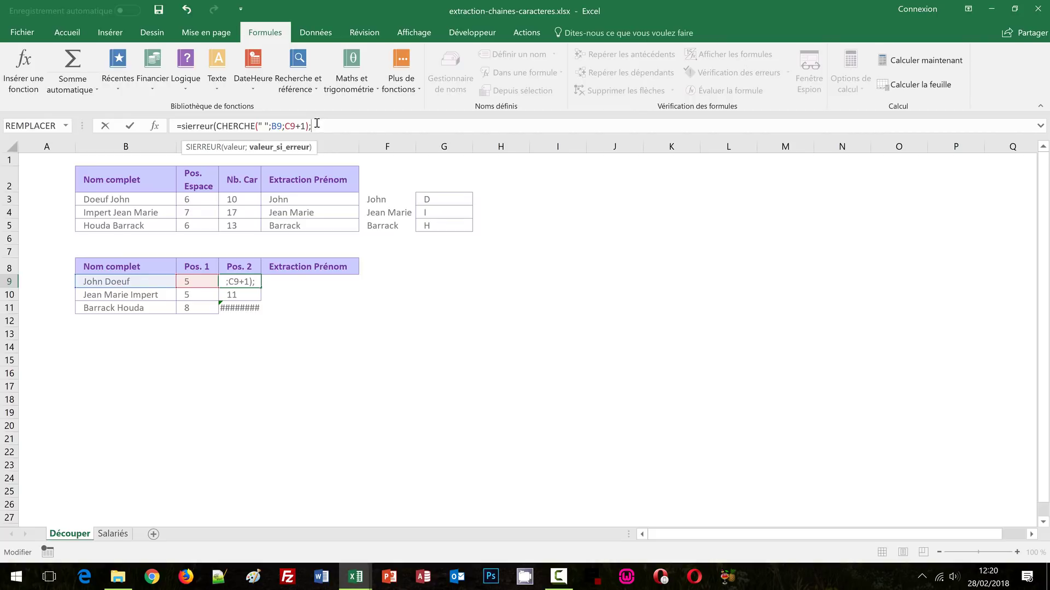
type("\"\")")
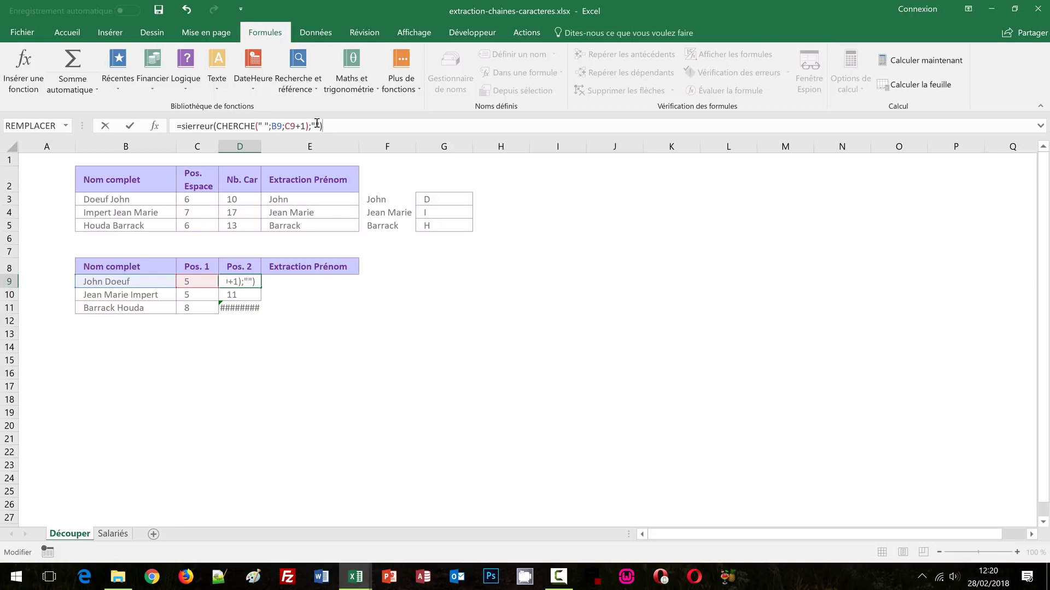
key("ctrl+Return")
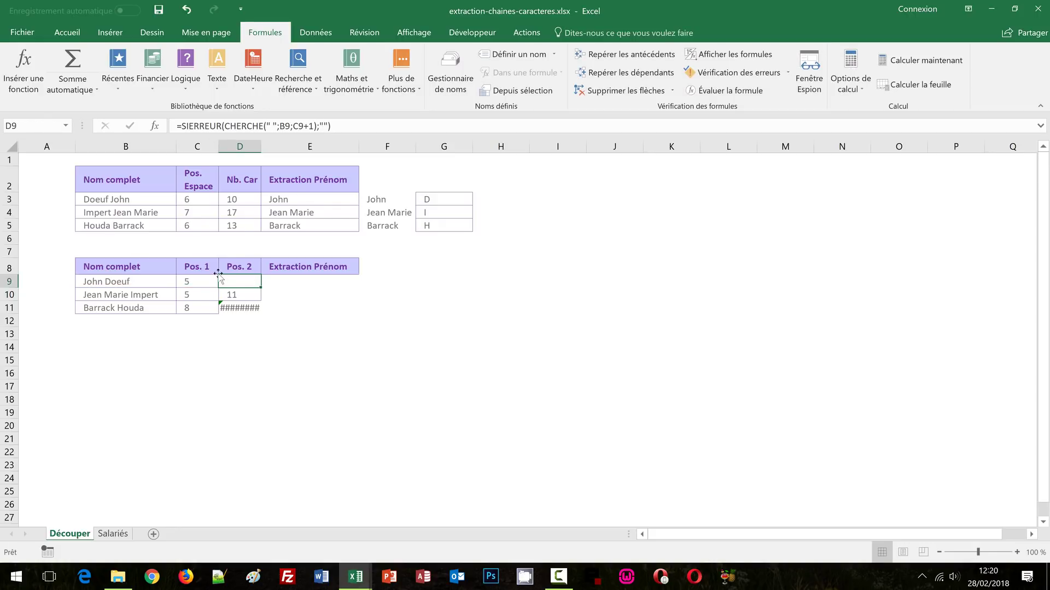
left_click_drag(260, 287, 261, 312)
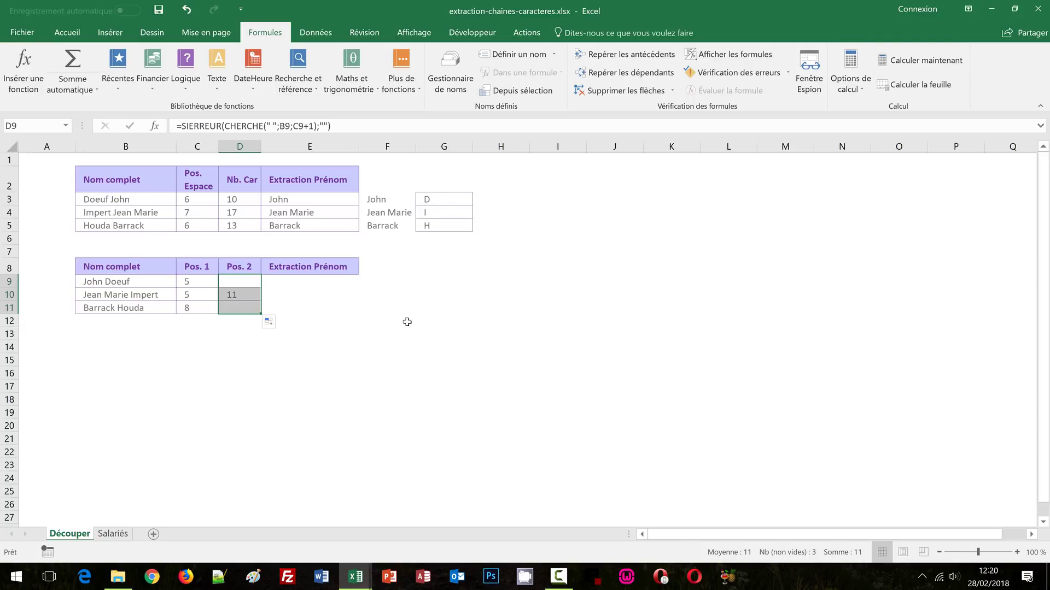
Step: Begin a SI formula in E9, under Extraction Prénom of the second table, with the condition D9<>""
left_click(288, 279)
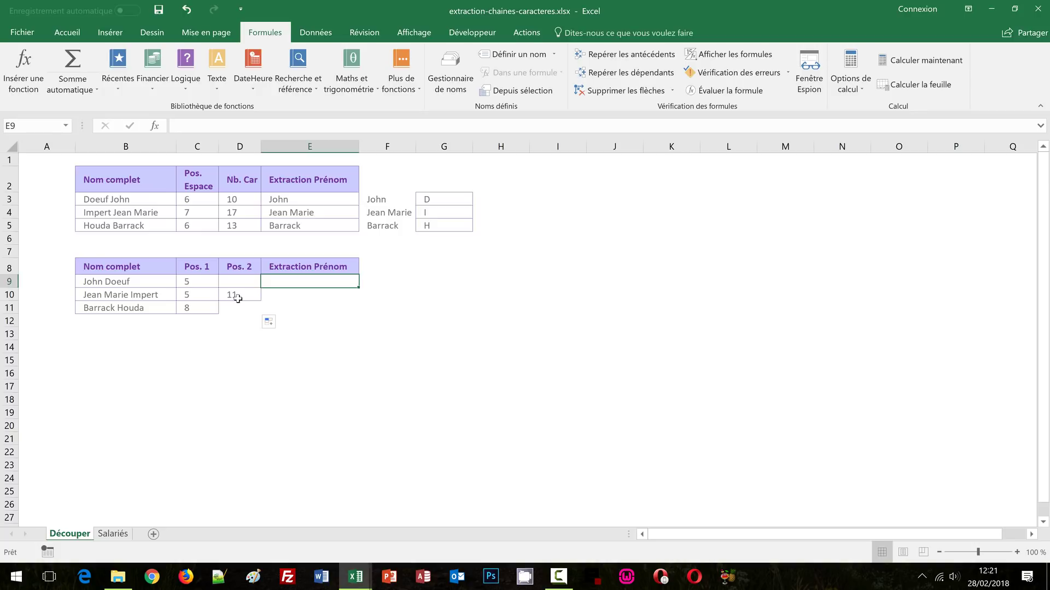
type("=")
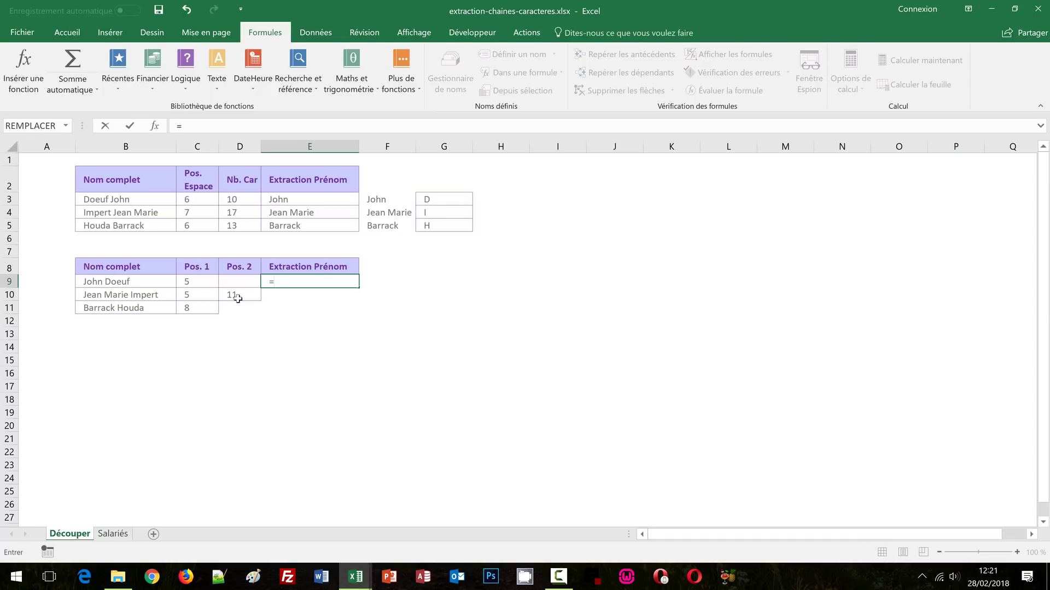
type("si")
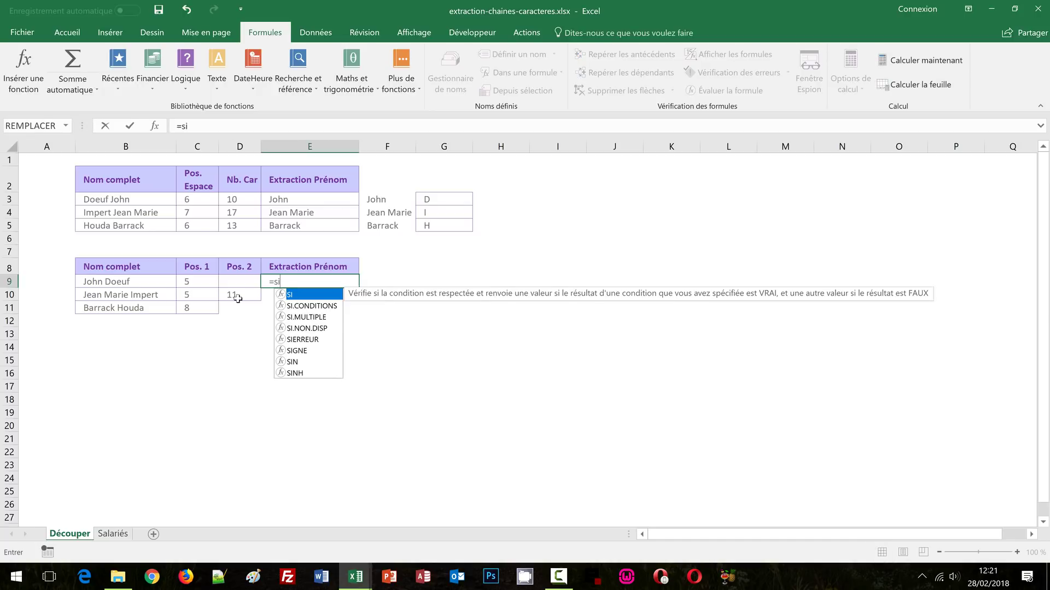
type("(")
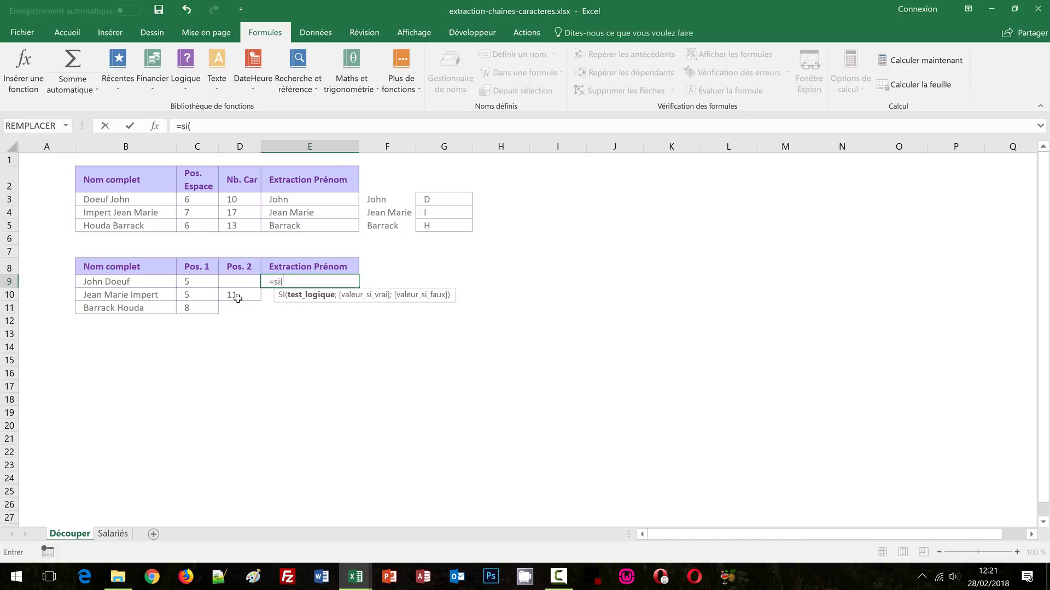
left_click(237, 283)
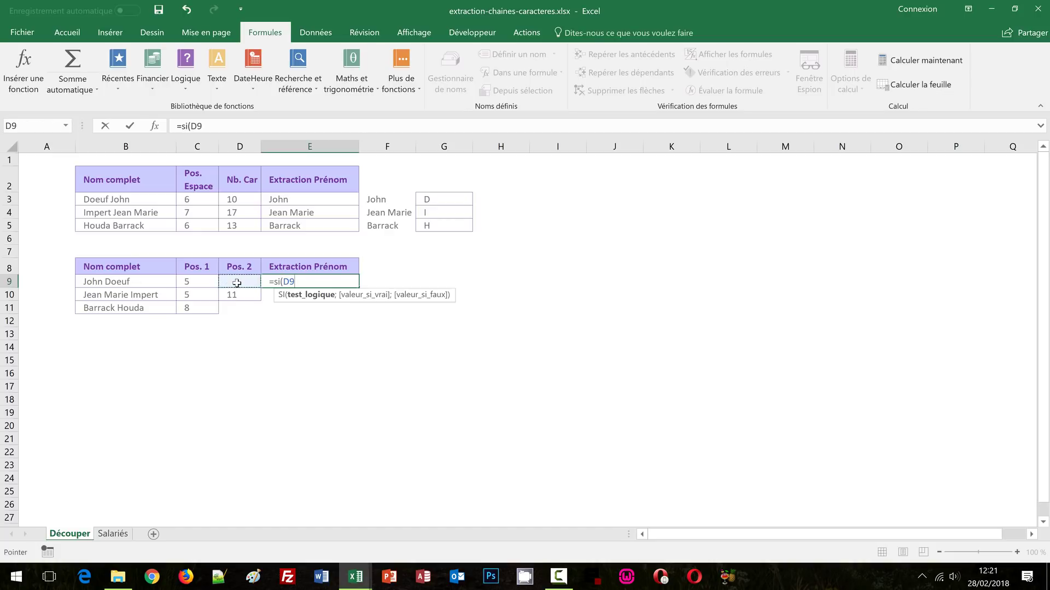
type("<>\"\";")
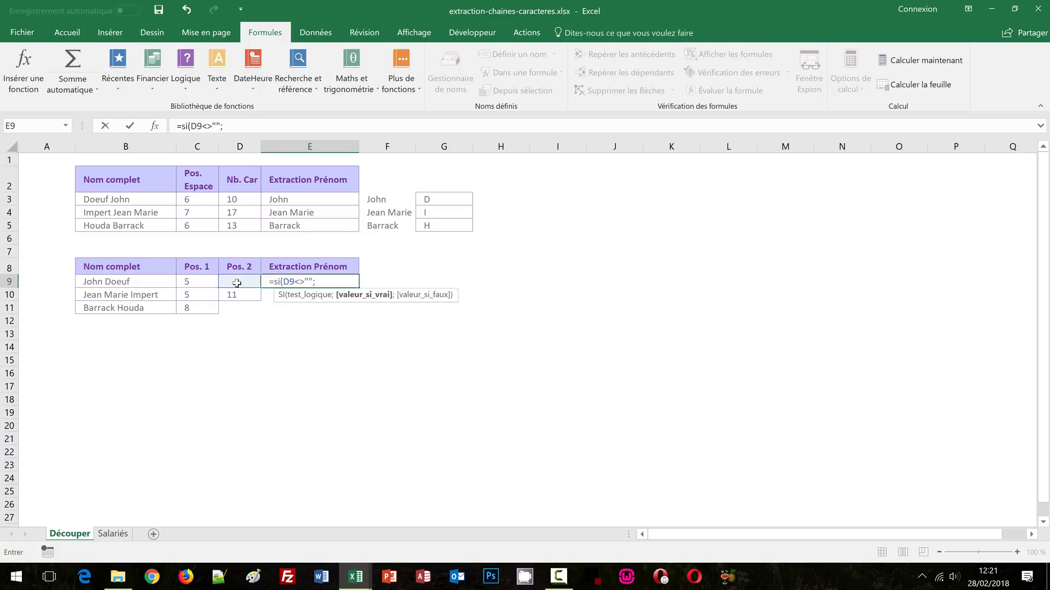
Step: Add STXT(B9;1;D9) as the value-if-true argument of the SI formula in E9
type("s")
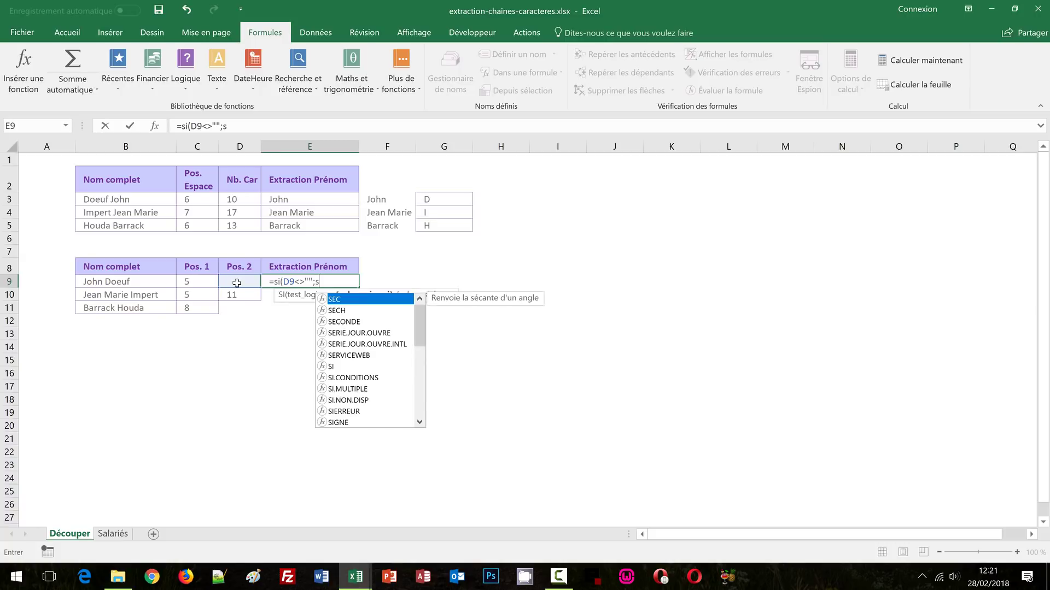
type("txt")
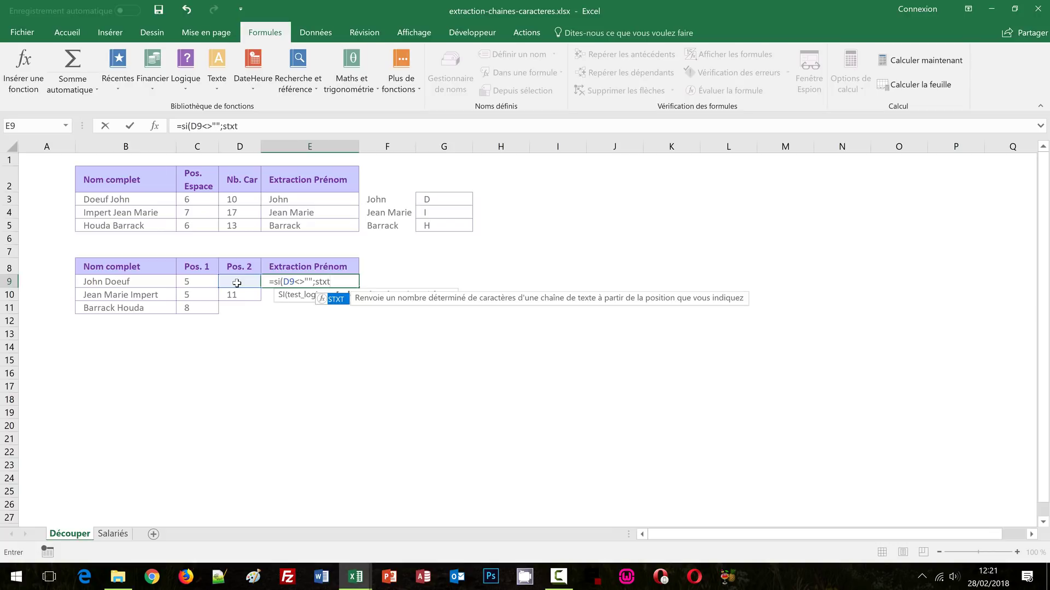
type("(")
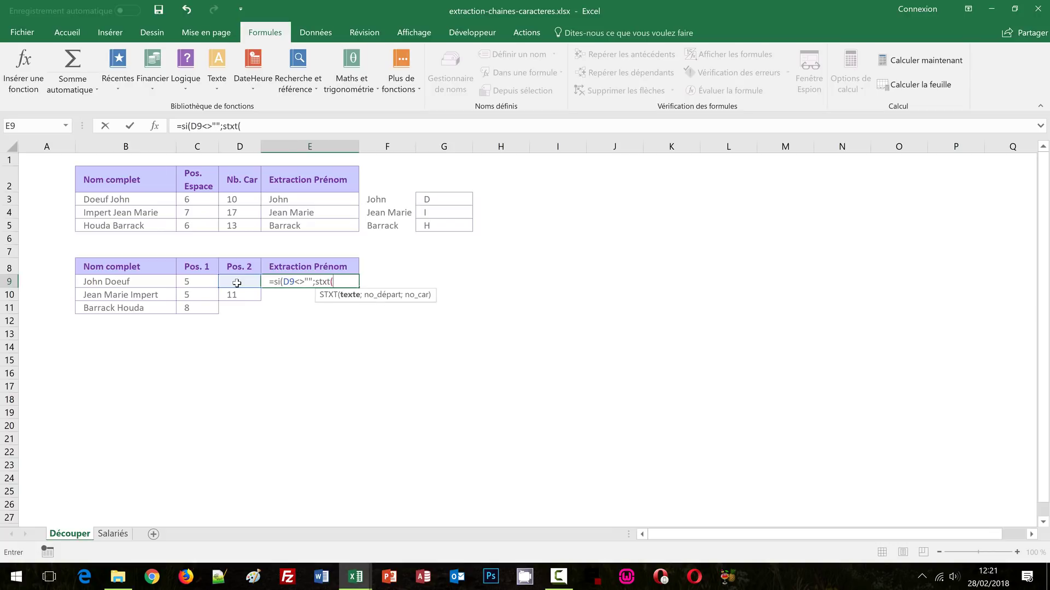
left_click(132, 282)
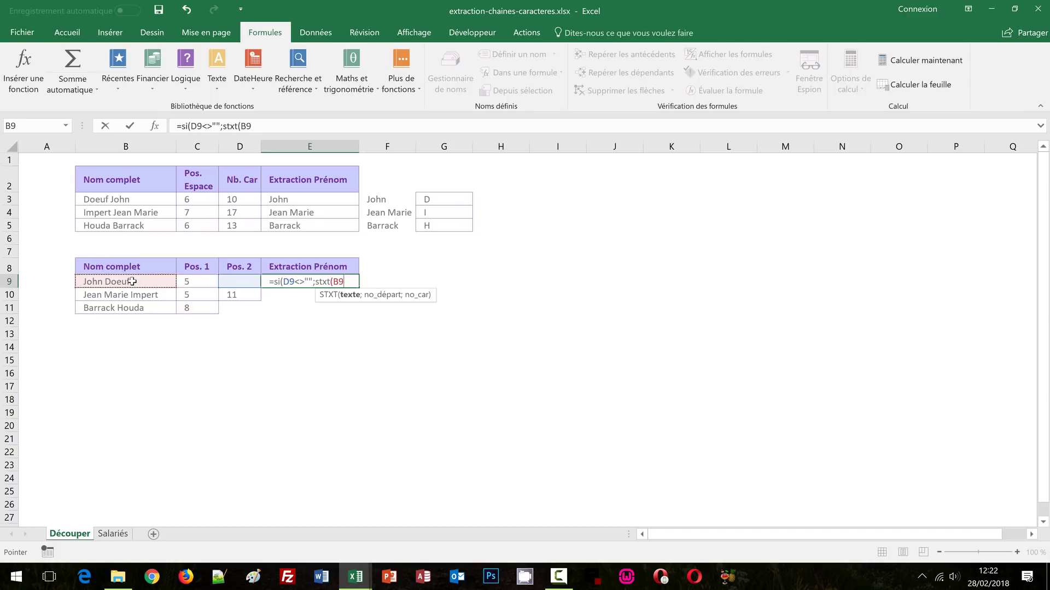
type(";1")
type(";1;")
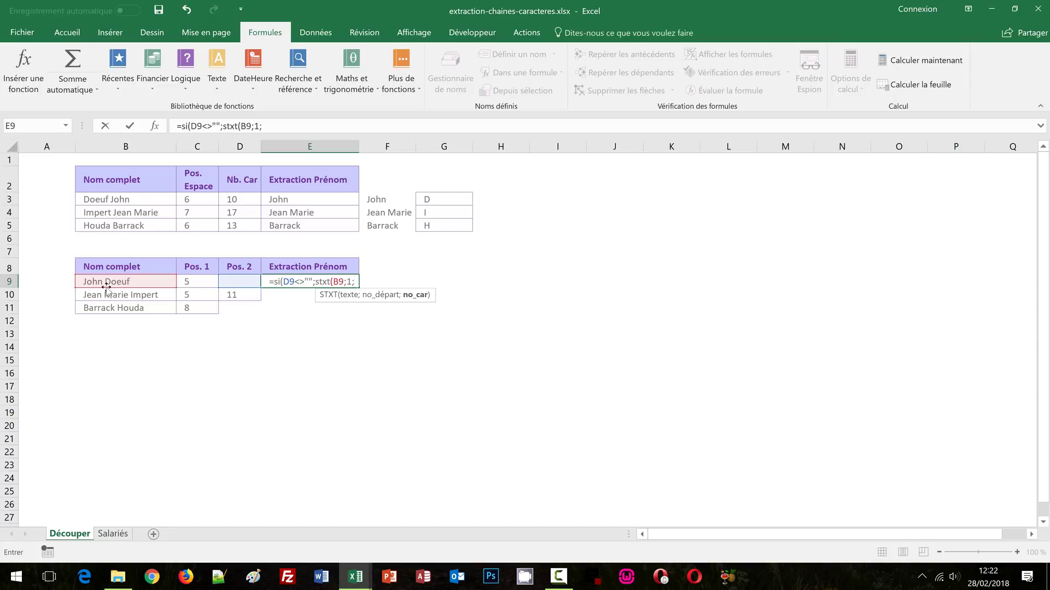
left_click(236, 282)
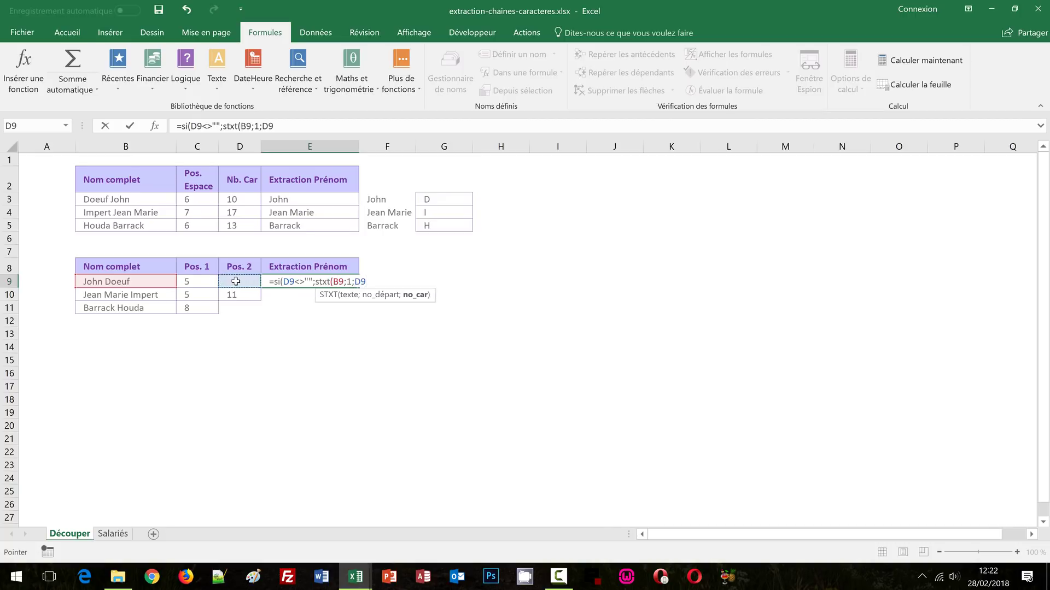
type(")")
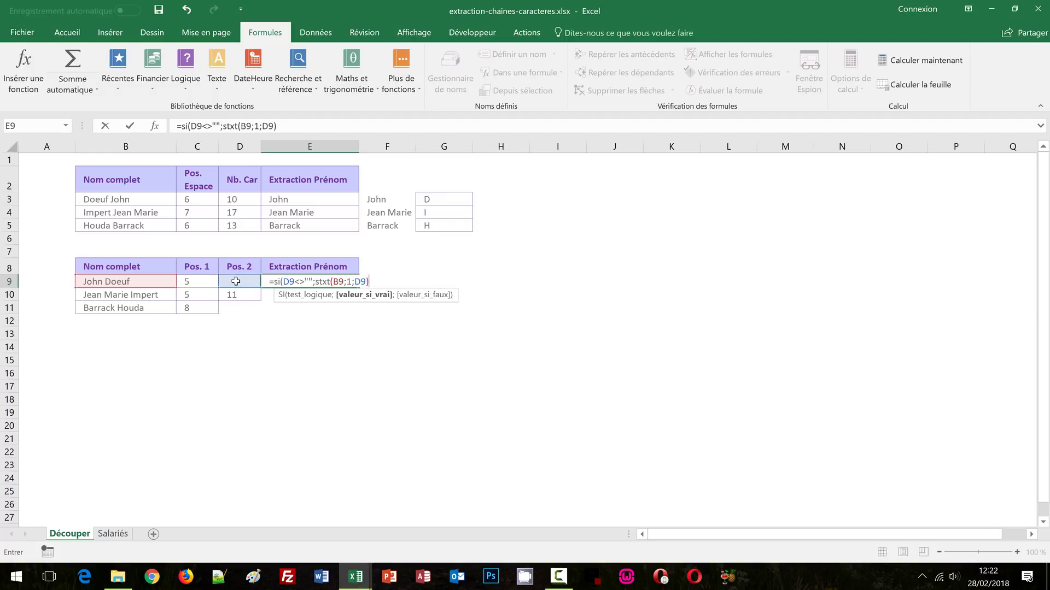
Step: Complete the E9 formula with STXT(B9;1;C9) as the value-if-false argument of SI
type(";")
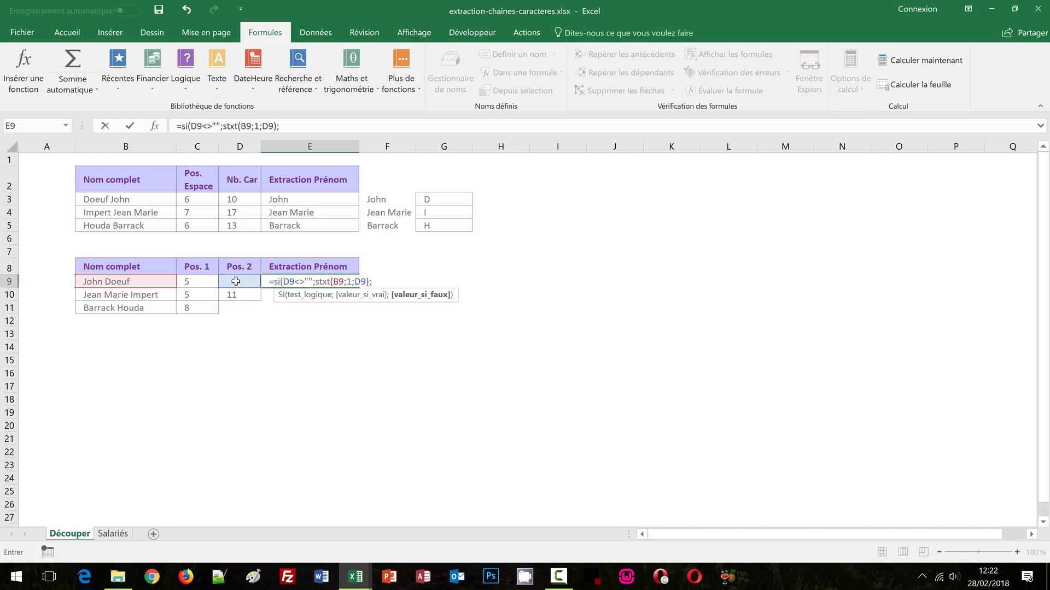
type("stxt")
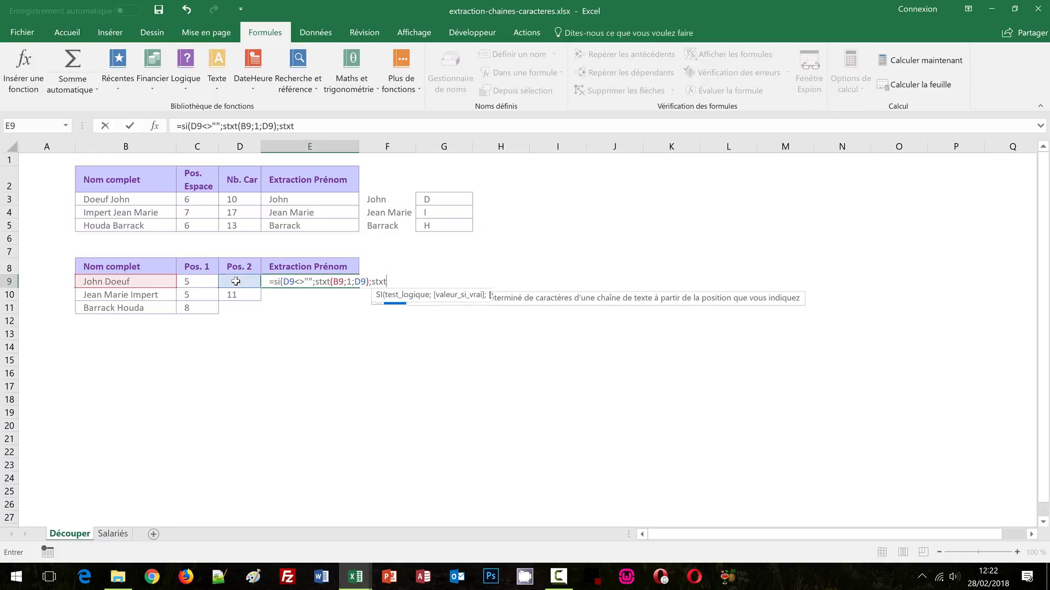
type("(")
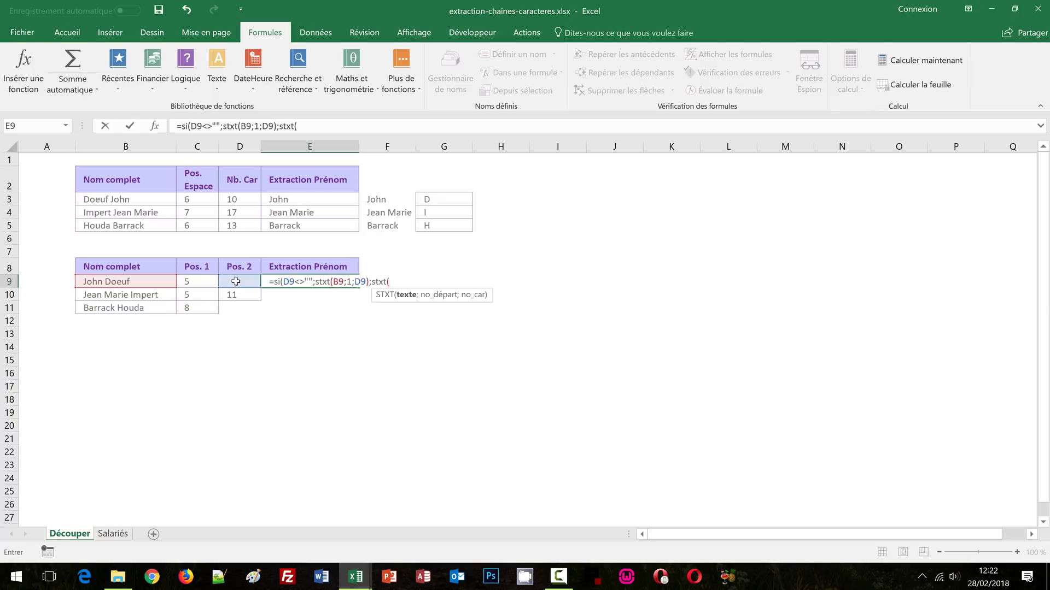
left_click(123, 282)
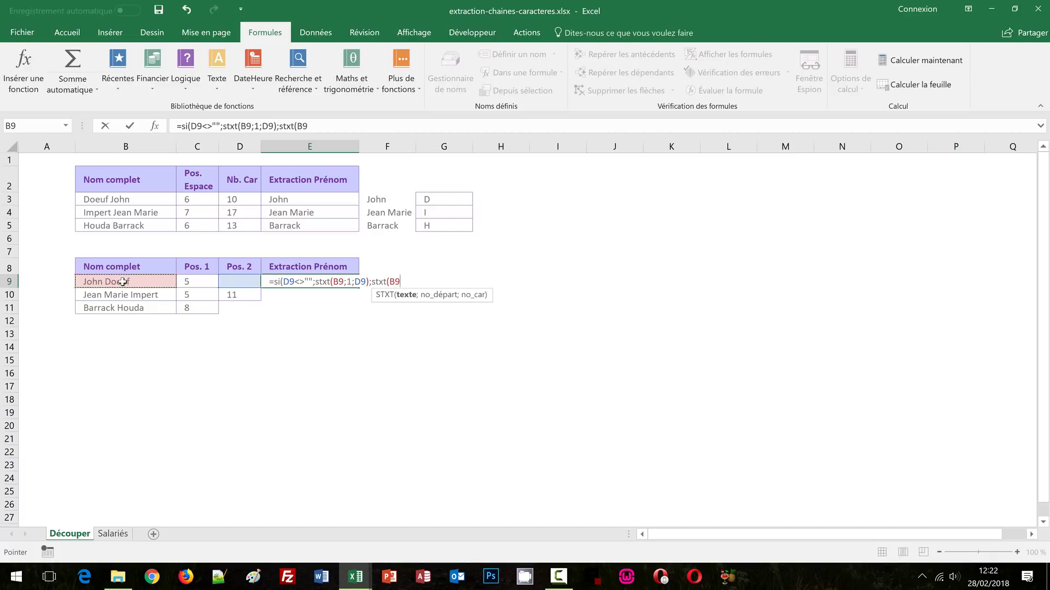
type(";1;")
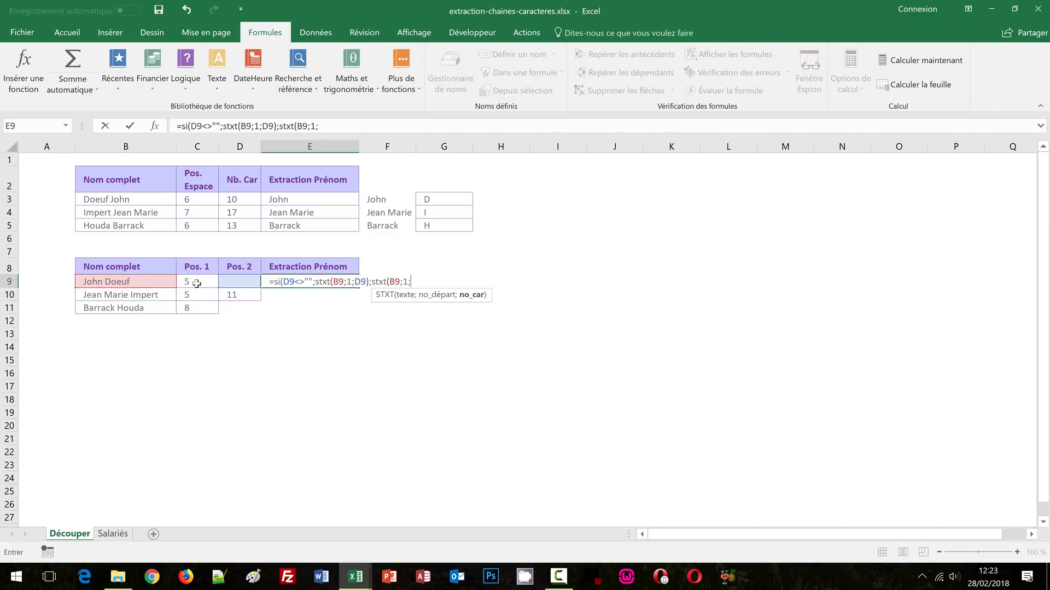
left_click(196, 283)
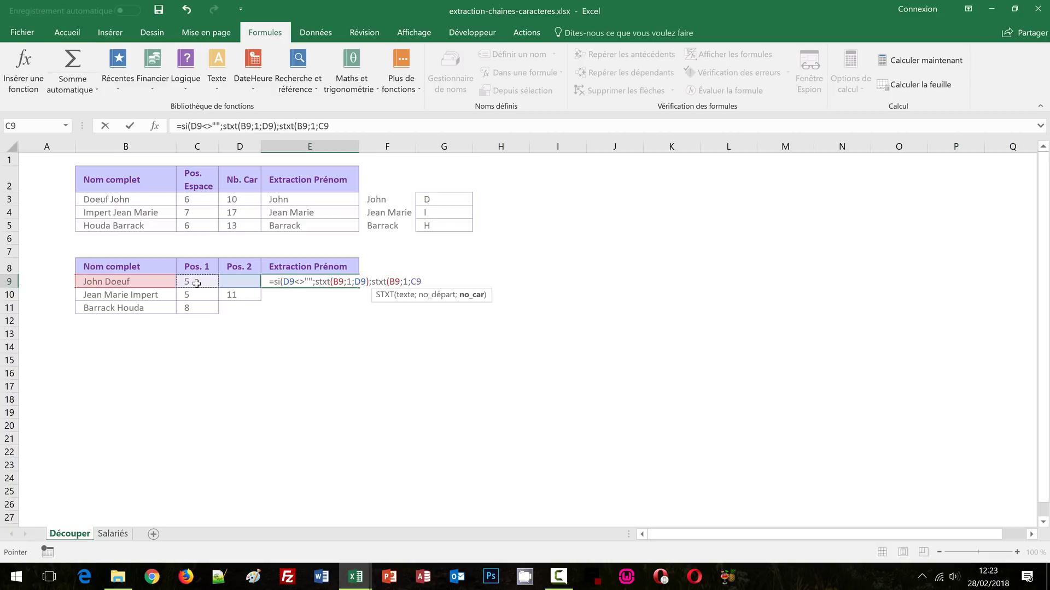
type(")")
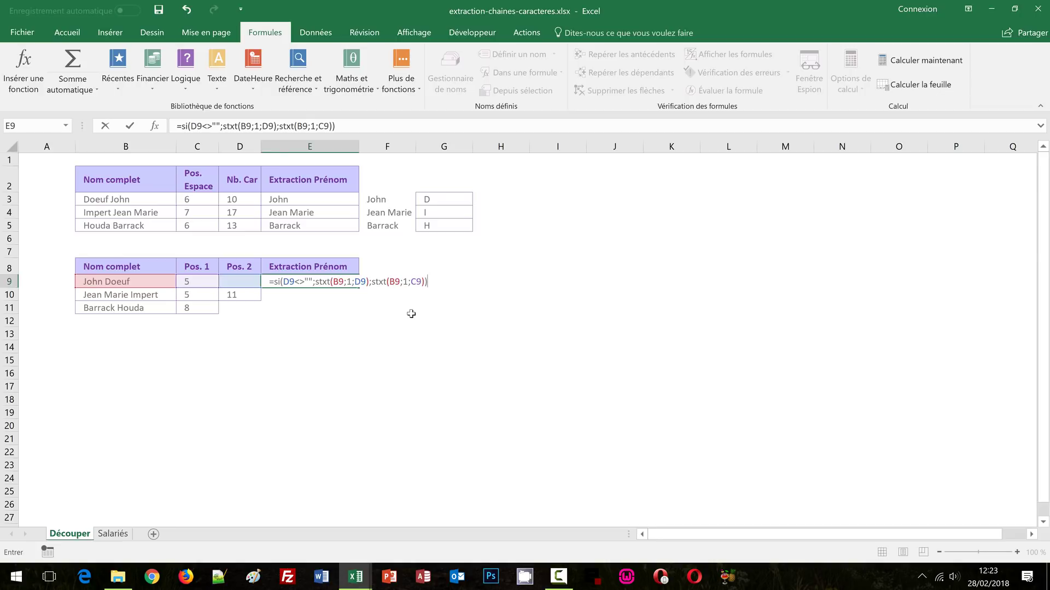
key("ctrl+Return")
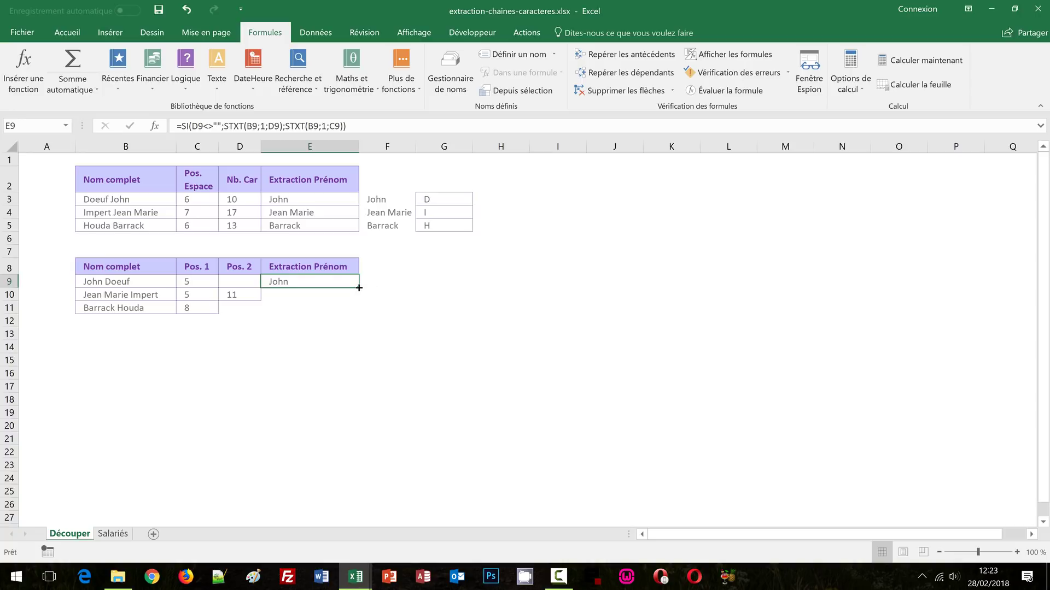
Step: Copy the E9 extraction formula down to E11 and check the copied formula in E10
left_click_drag(358, 288, 360, 310)
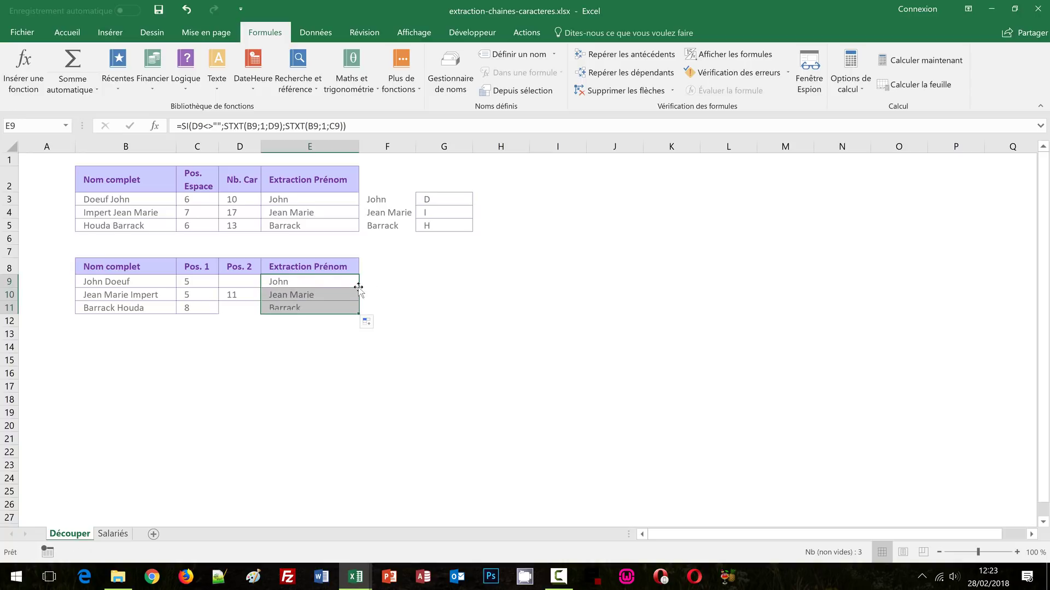
left_click(419, 289)
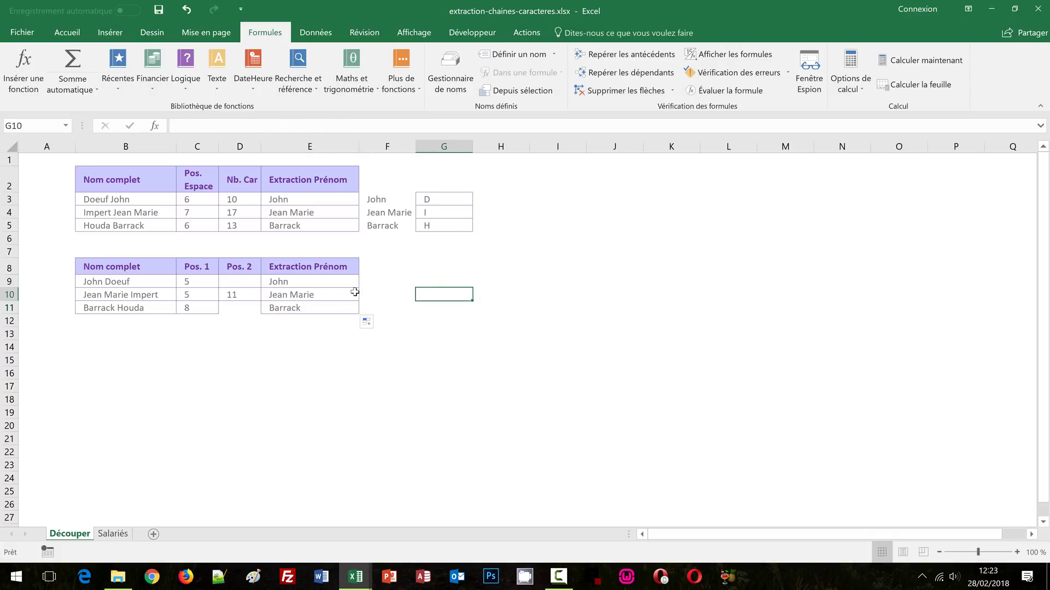
left_click(331, 294)
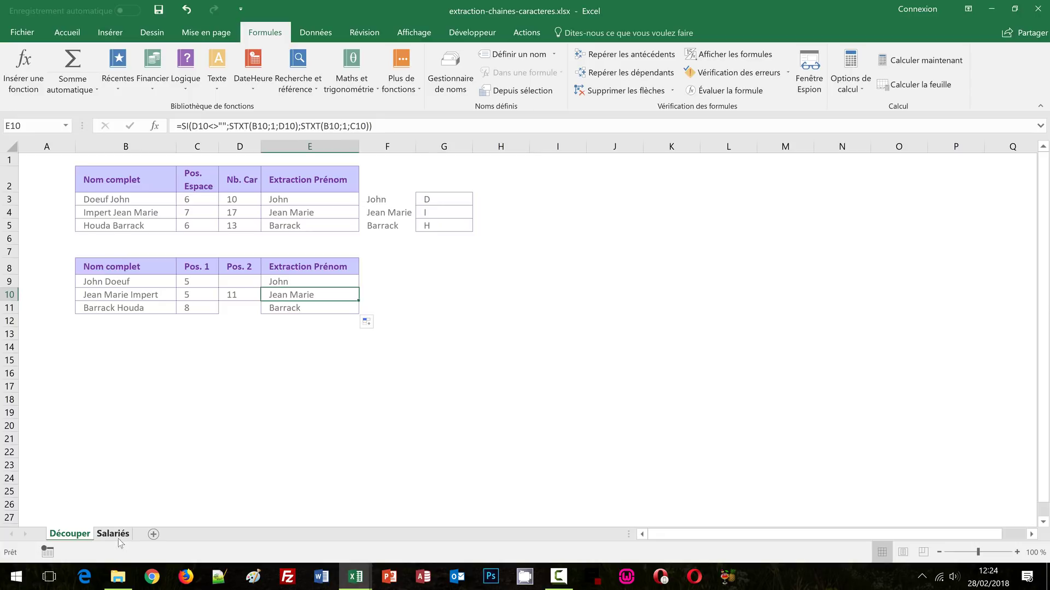
Step: On the Salariés sheet, begin a formula in D5, beside the employee list, with SI nested inside SIERREUR
key("ctrl+Page_Down")
left_click(726, 310)
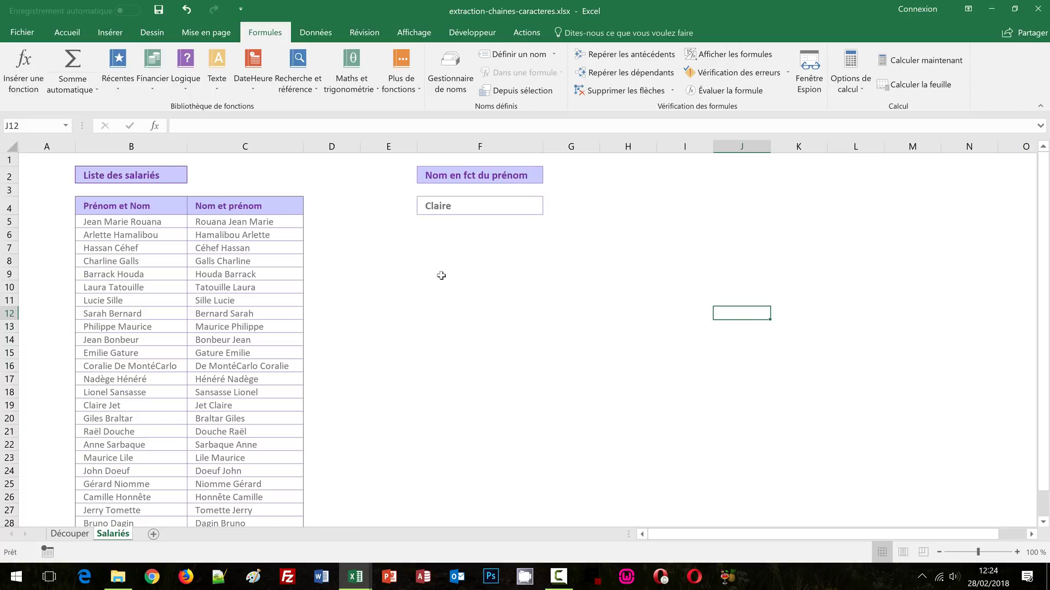
left_click(438, 209)
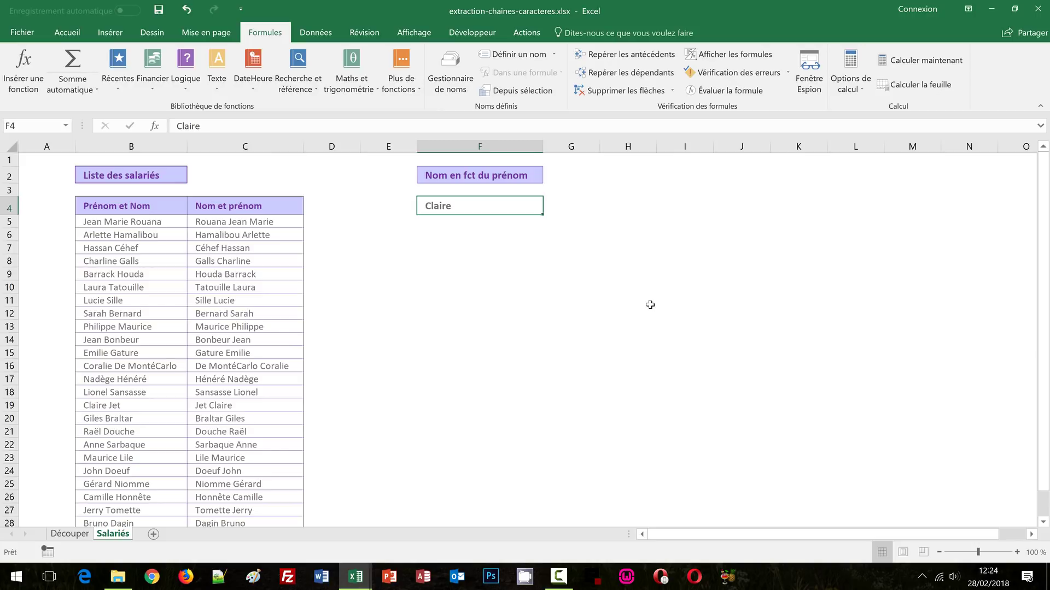
left_click(326, 218)
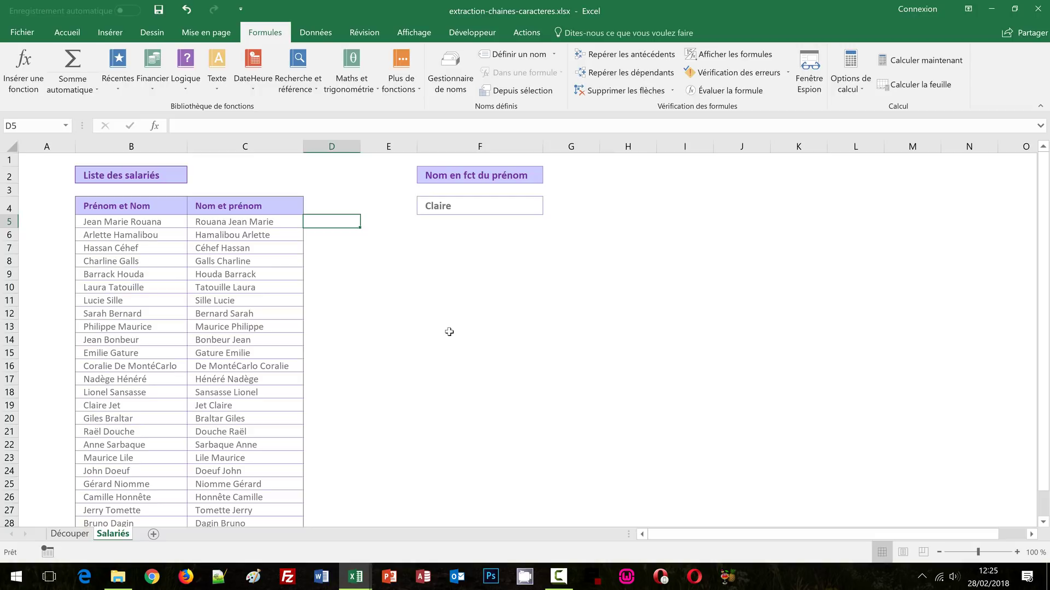
type("=sier")
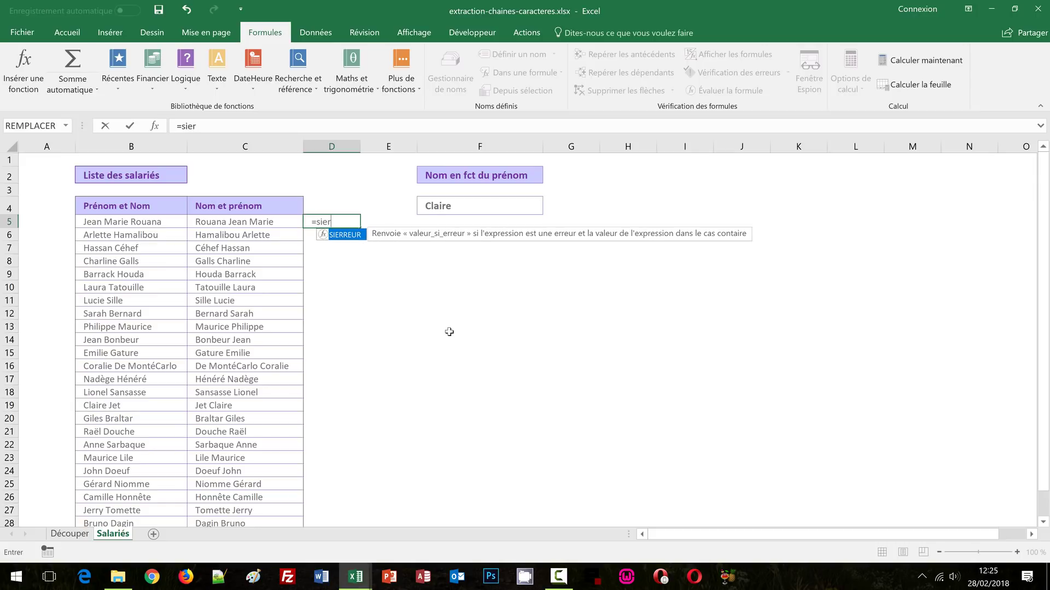
type("reur(")
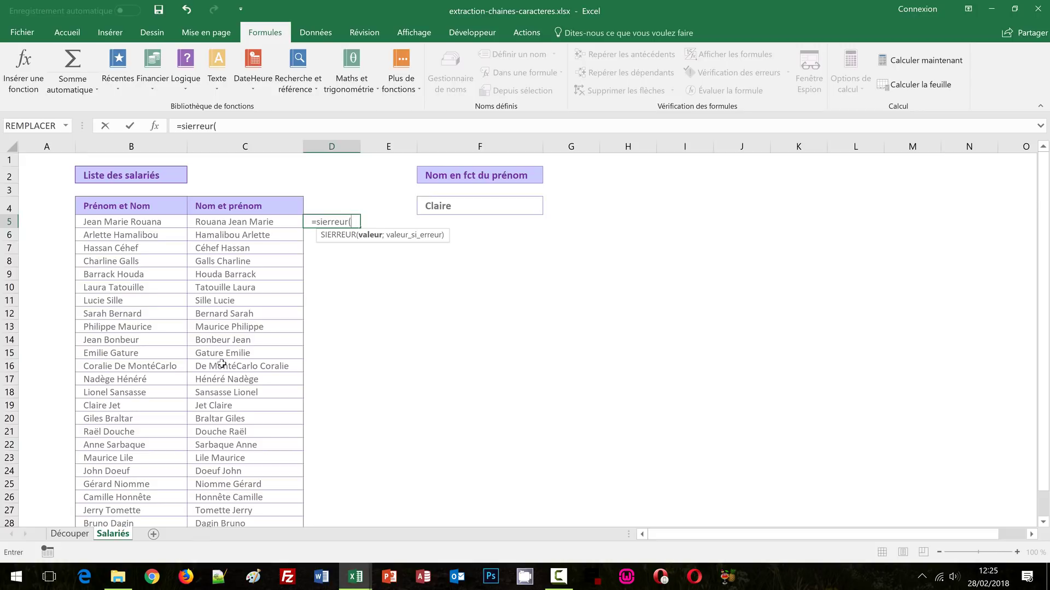
type("si")
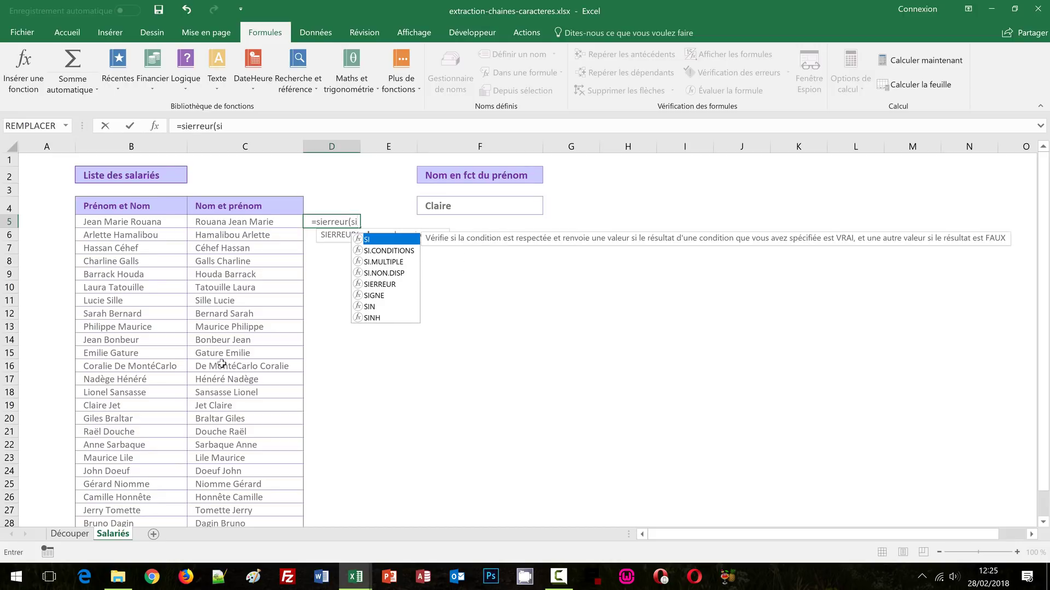
type("(")
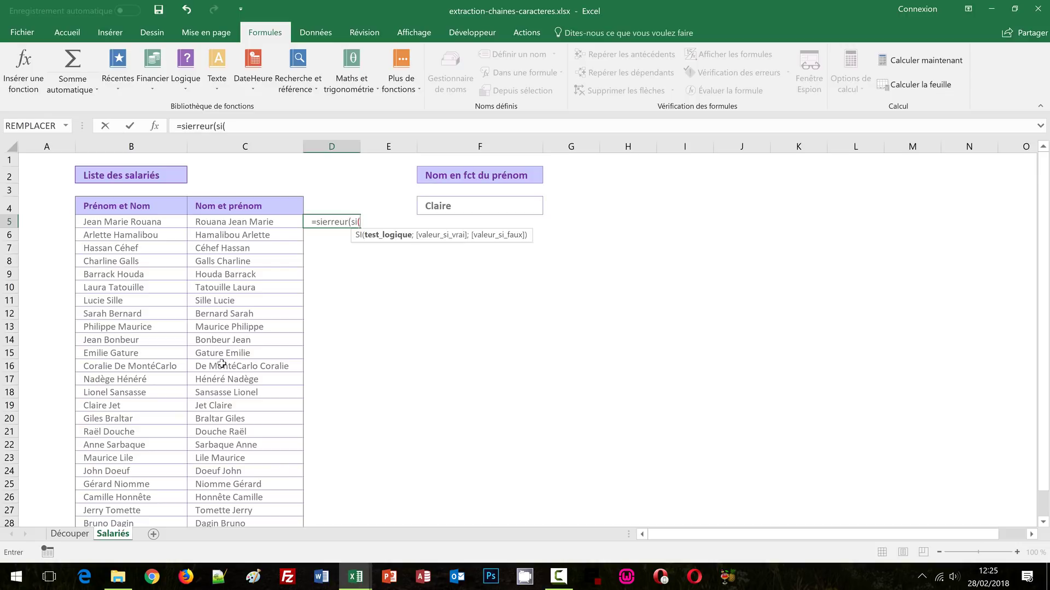
Step: Enter CHERCHE($F$4;C5)>0 as the logical test of the SI function in D5
type("cherche")
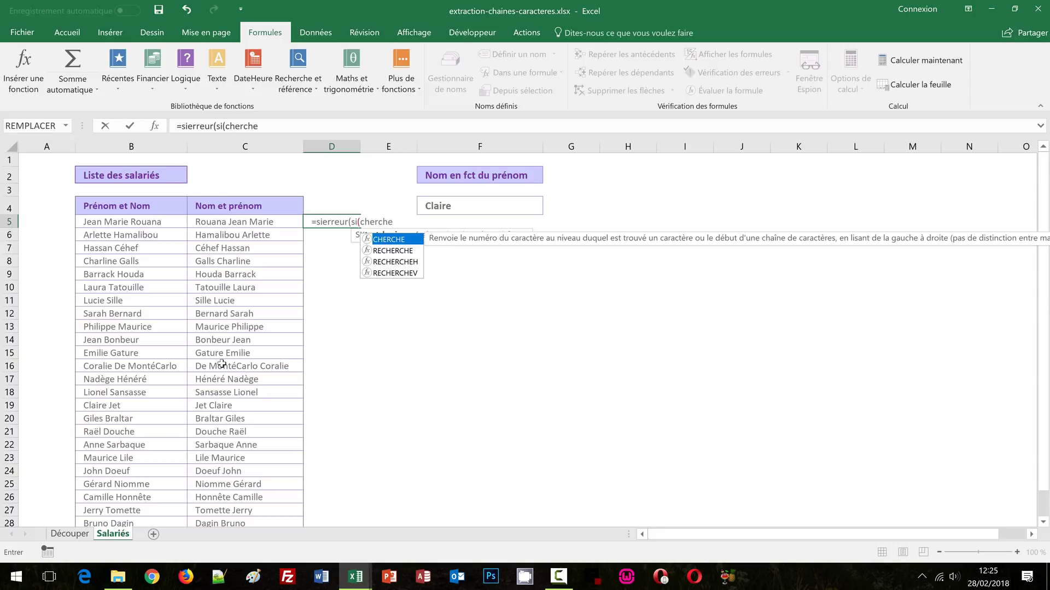
type("(")
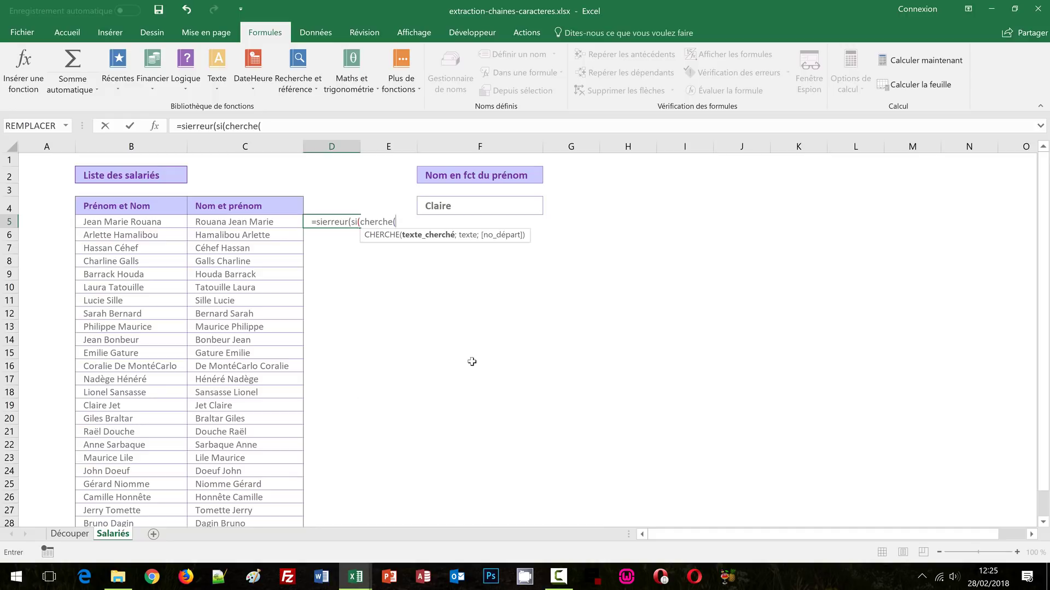
left_click(441, 207)
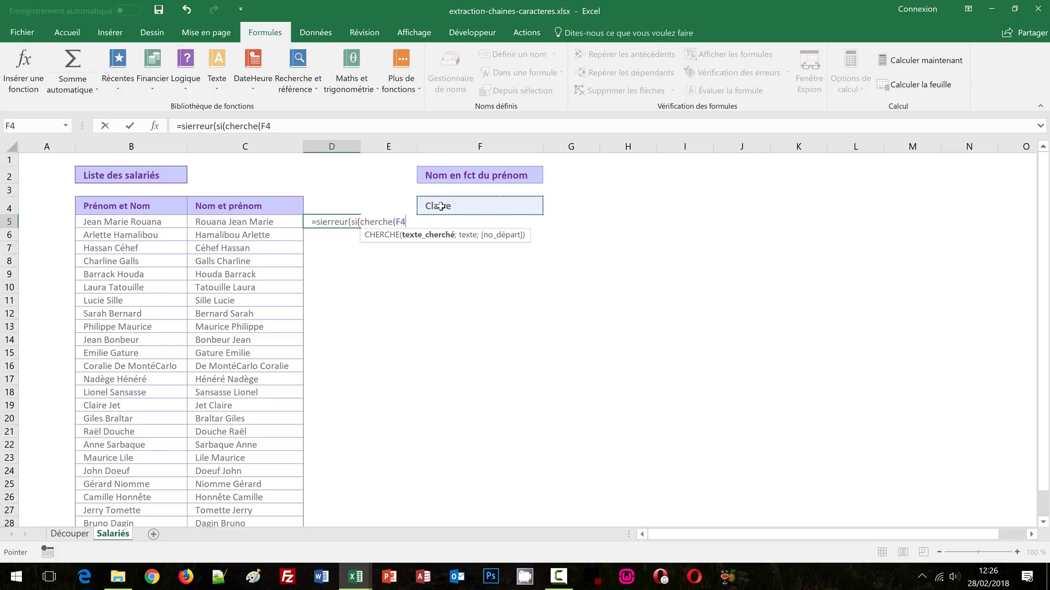
key("F4")
type(";")
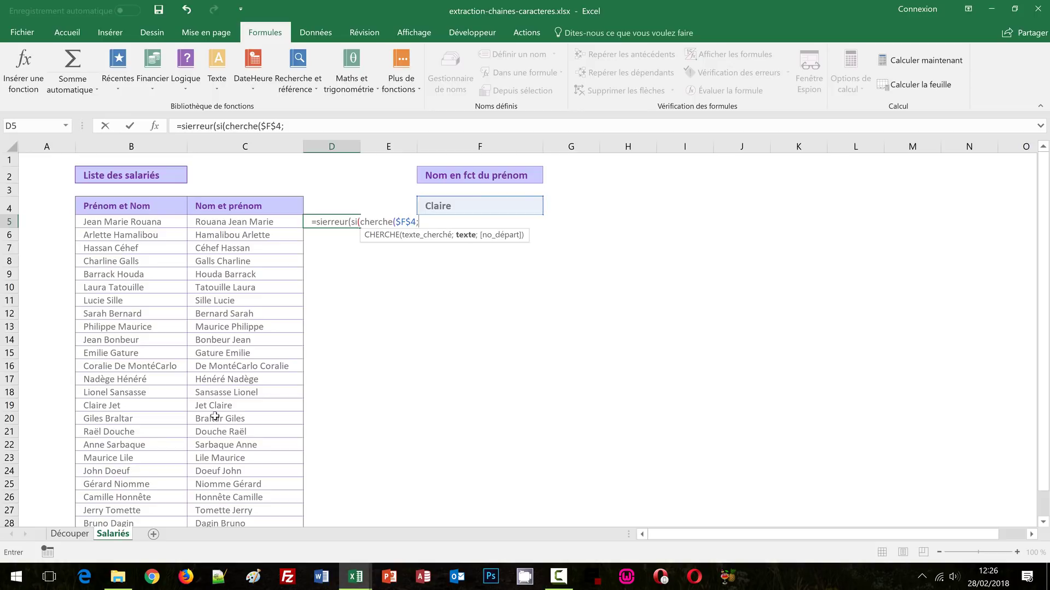
left_click(216, 221)
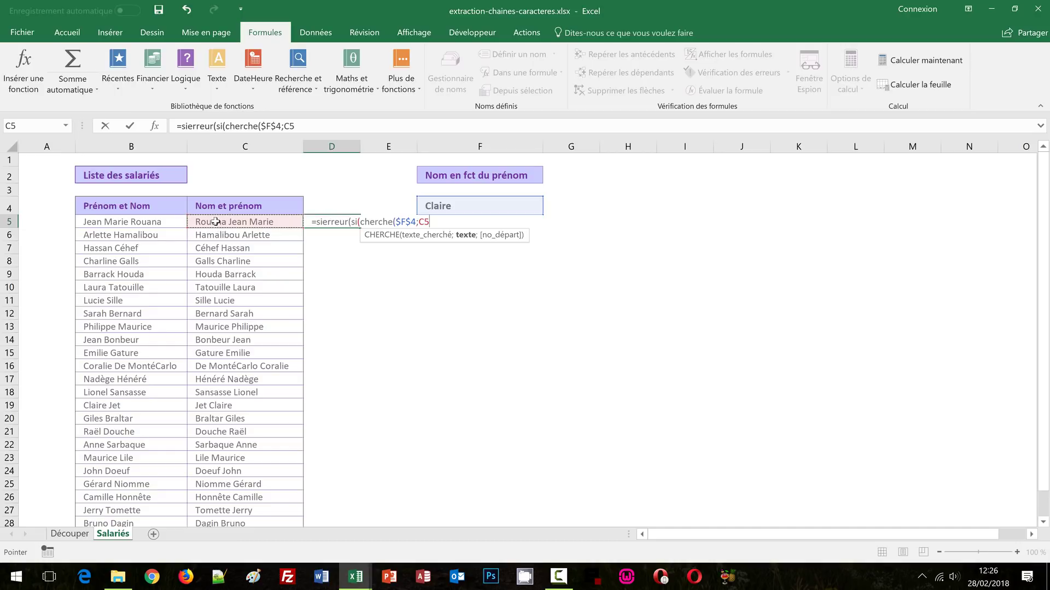
type(")")
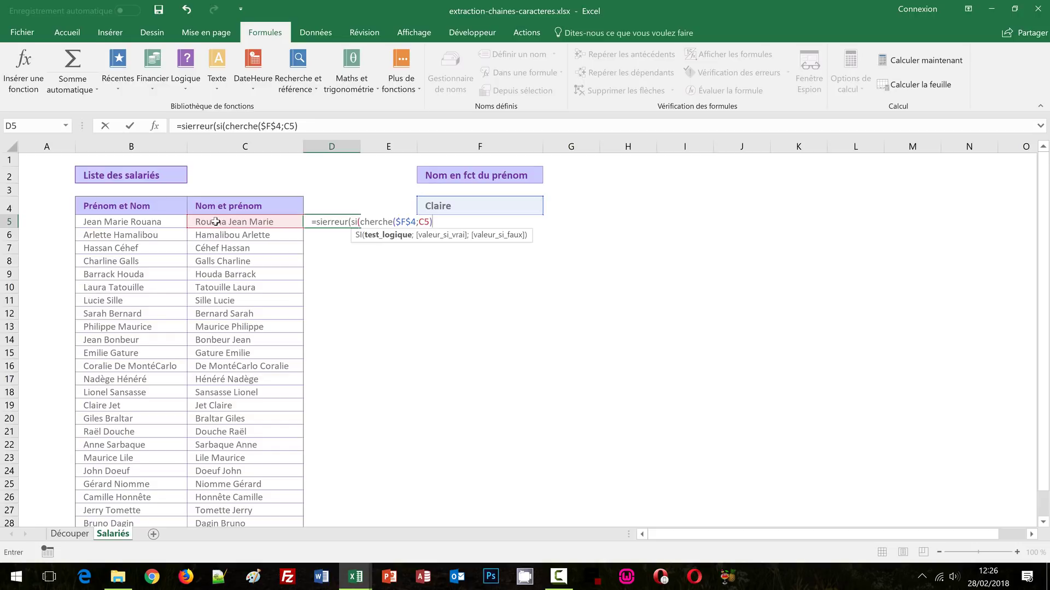
type(">0;")
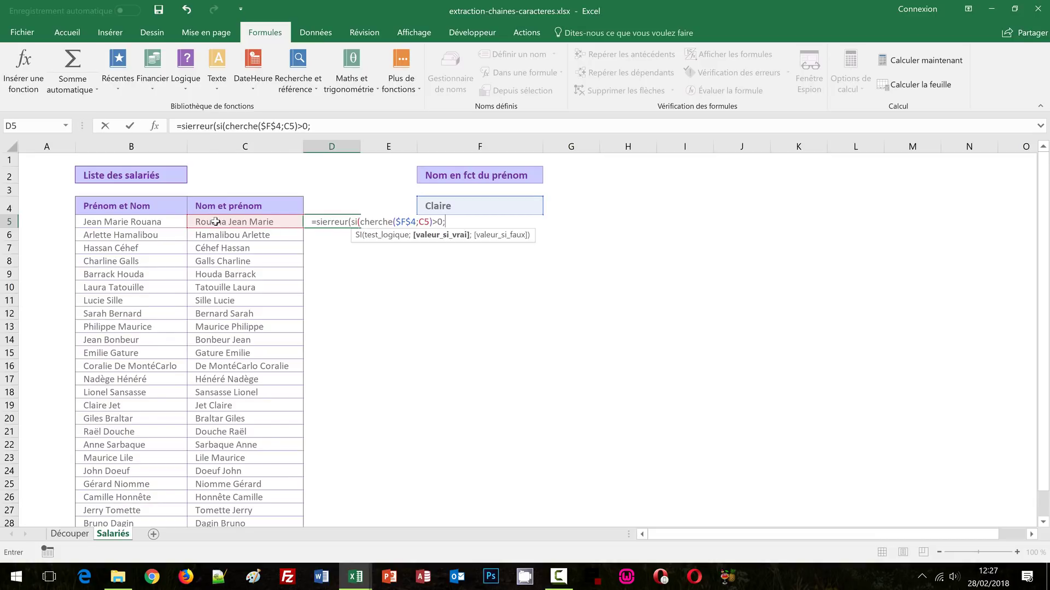
Step: Add MAX($D$4:D4)+1 as the value-if-true argument in D5, with only the start of the range absolute
type("ma")
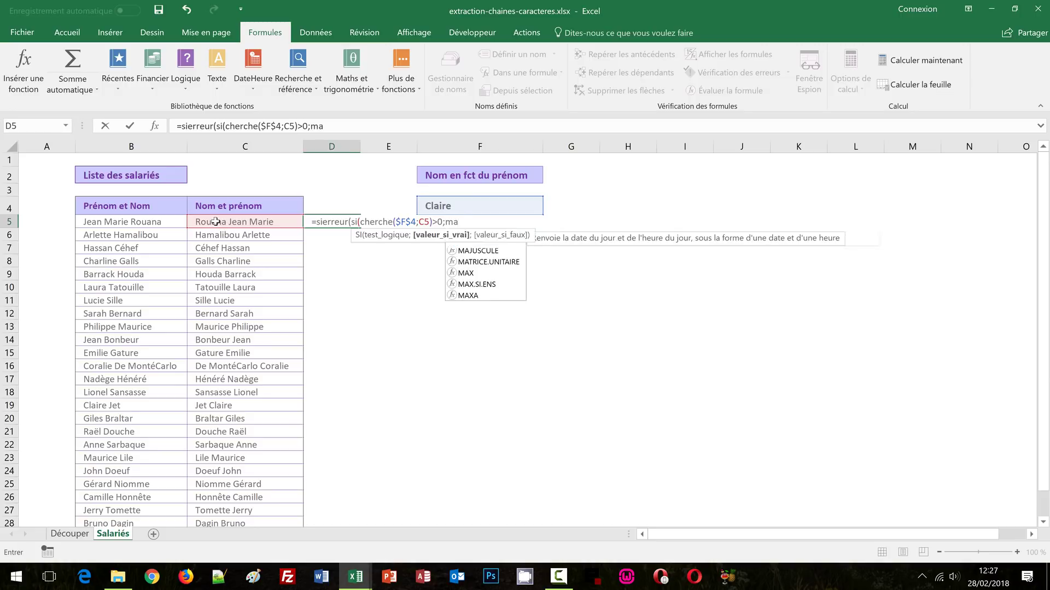
type("x(")
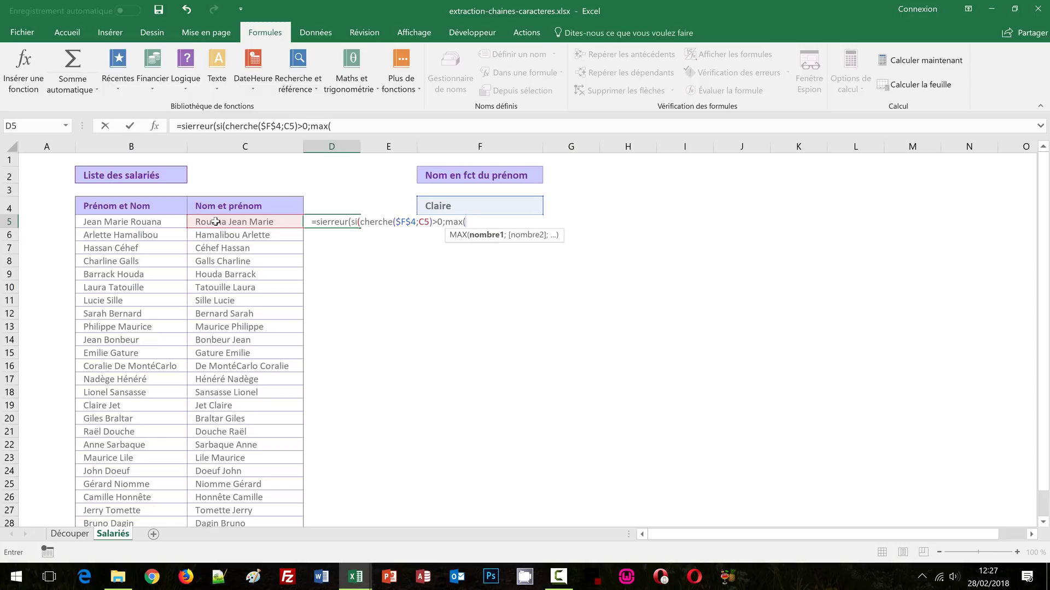
left_click(327, 204)
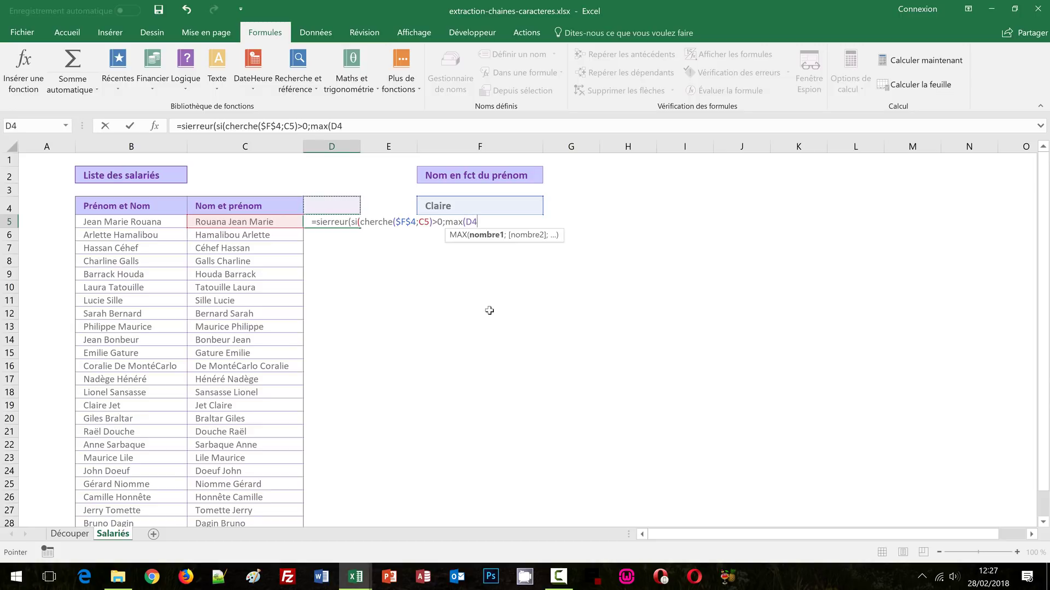
key("F8")
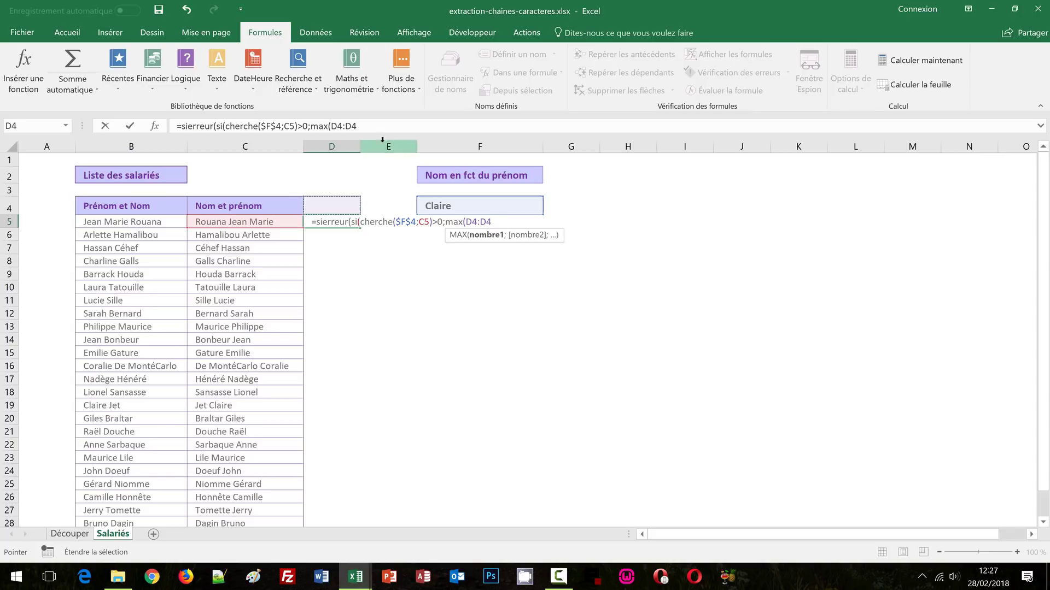
left_click(335, 126)
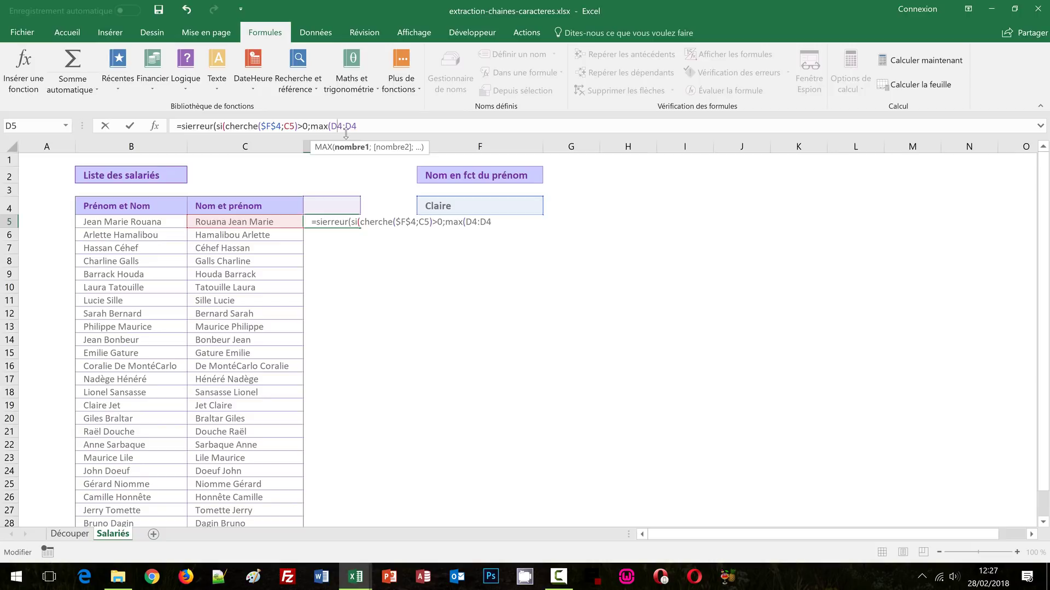
key("F4")
left_click(373, 125)
type(")")
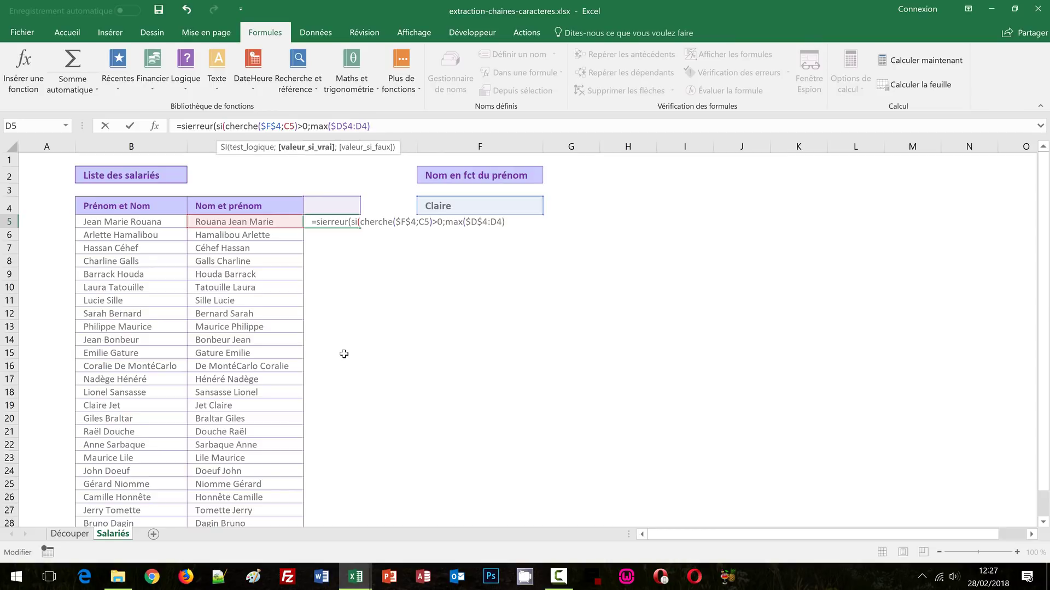
type("+1")
Step: Complete the D5 formula with empty text "" for both the SI value-if-false and the SIERREUR fallback
type(";")
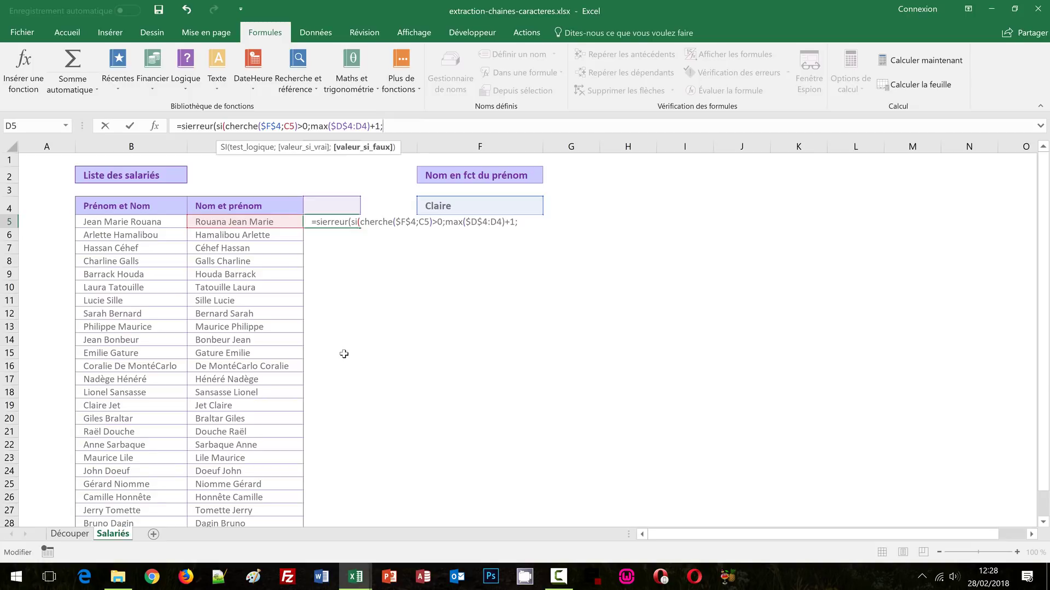
type("\"\"")
type(")")
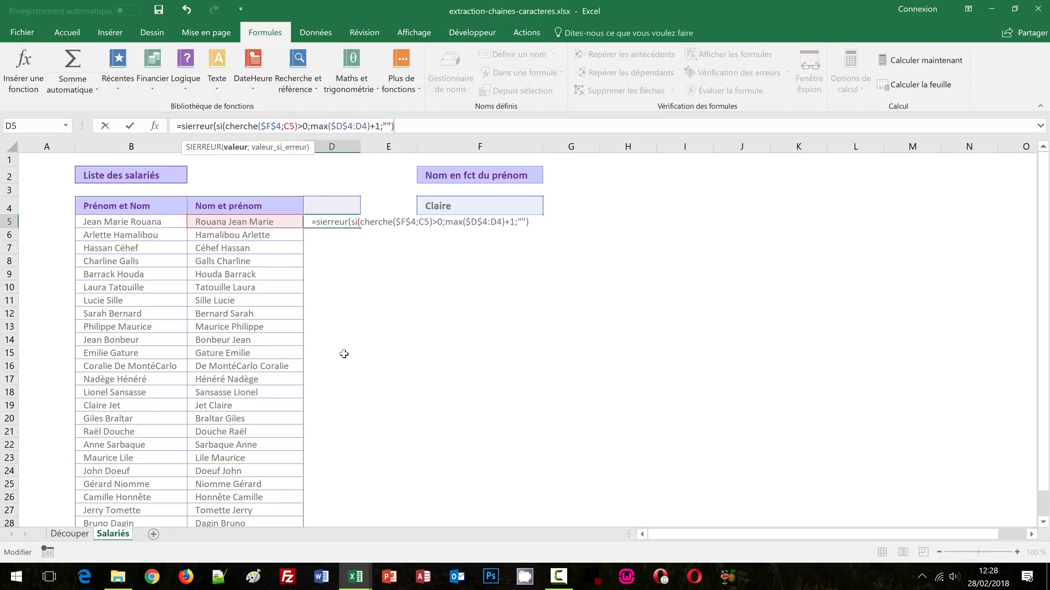
type(";")
type("\"\")")
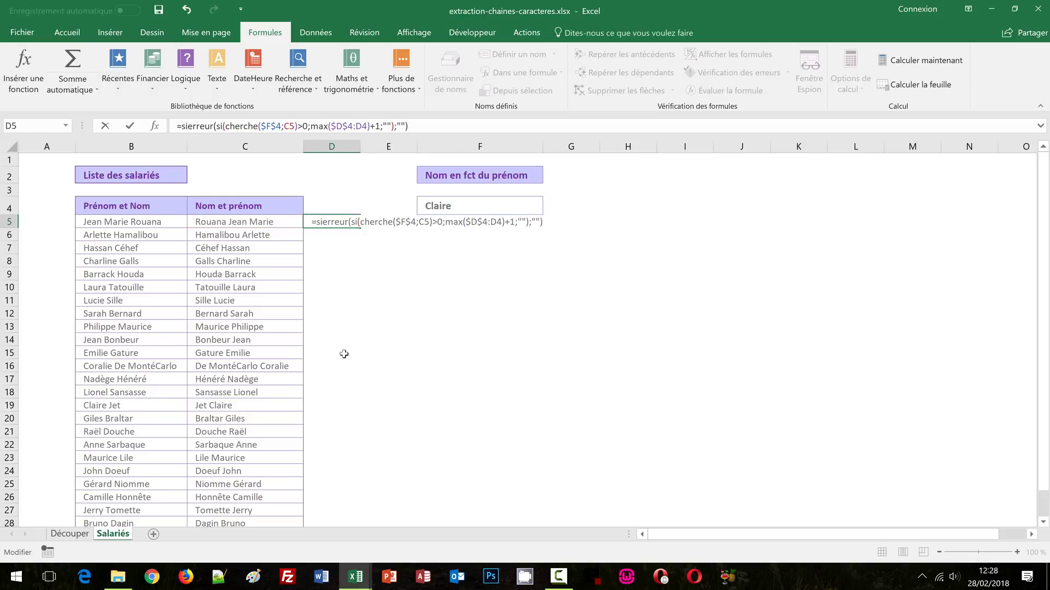
key("ctrl+Return")
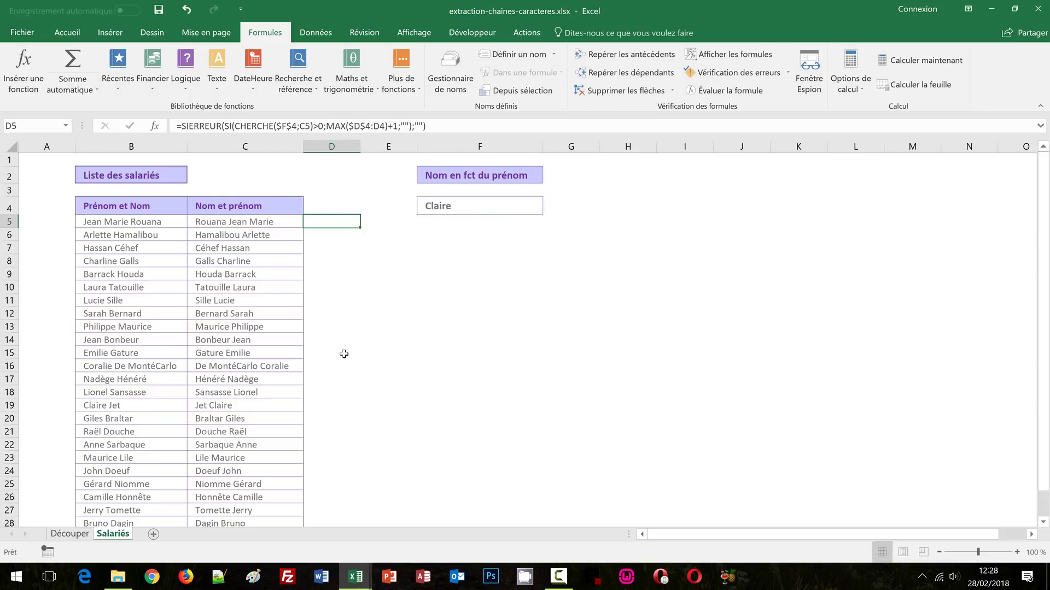
Step: Fill the D5 numbering formula down column D to the end of the employee list and check the copy in D19
double_click(359, 227)
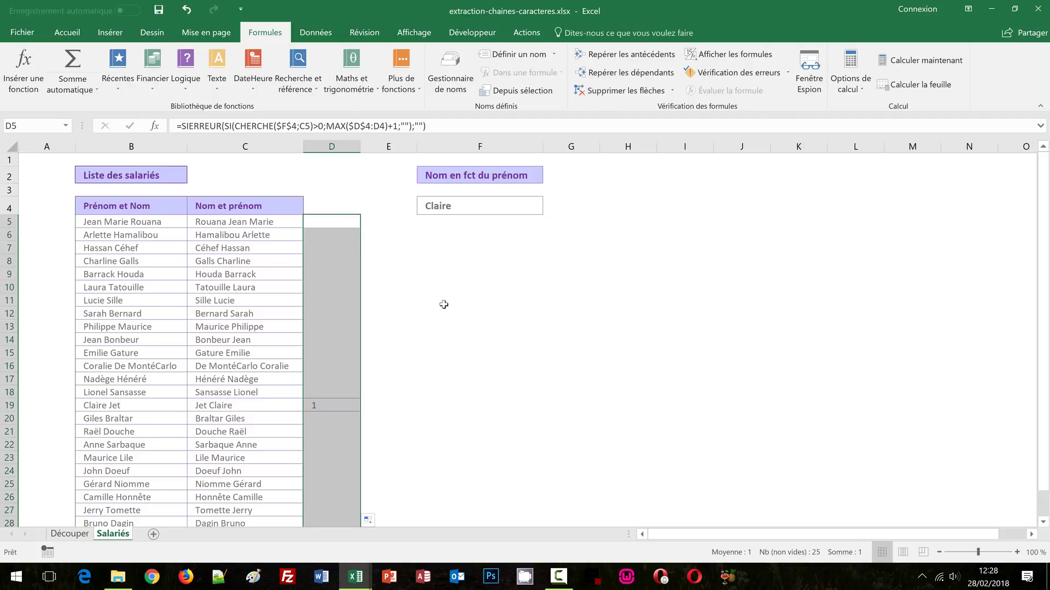
left_click(322, 406)
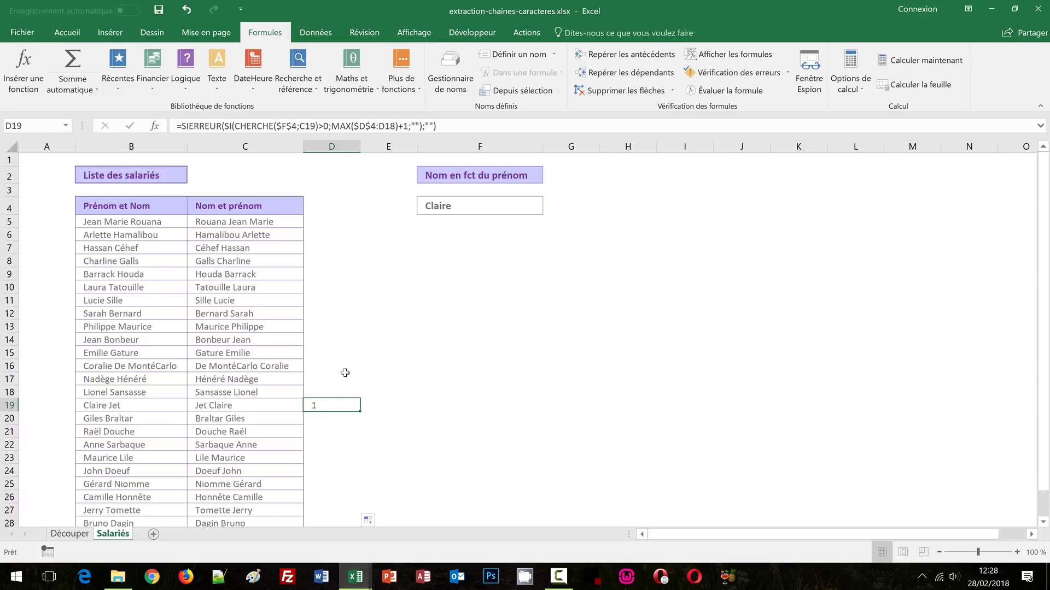
Step: Replace the searched first name in F4 with that of the employee in row 14, and check the numbering in D5, D14 and D29
left_click(441, 206)
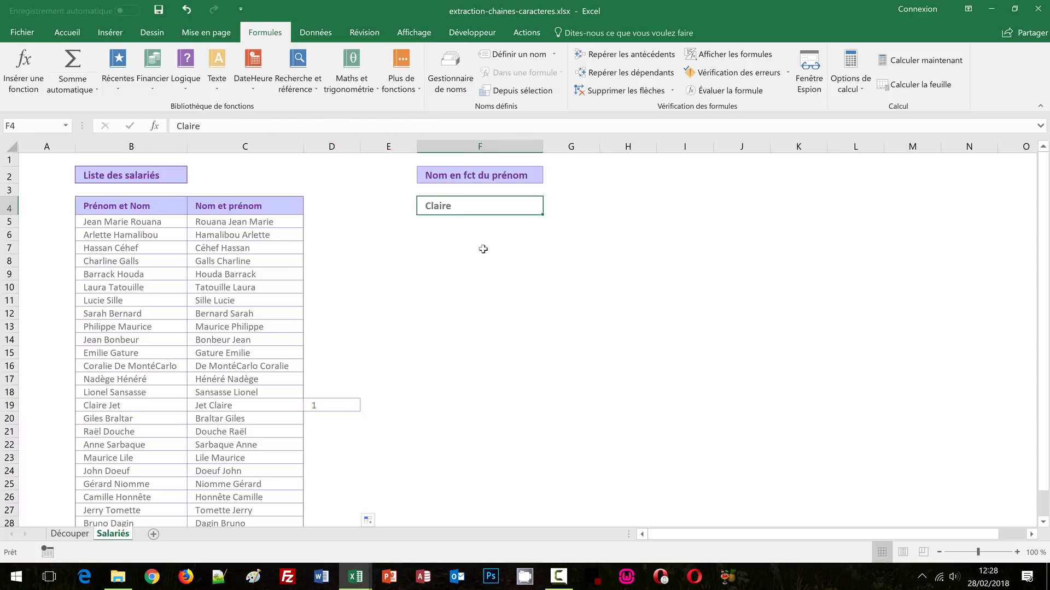
type("jean")
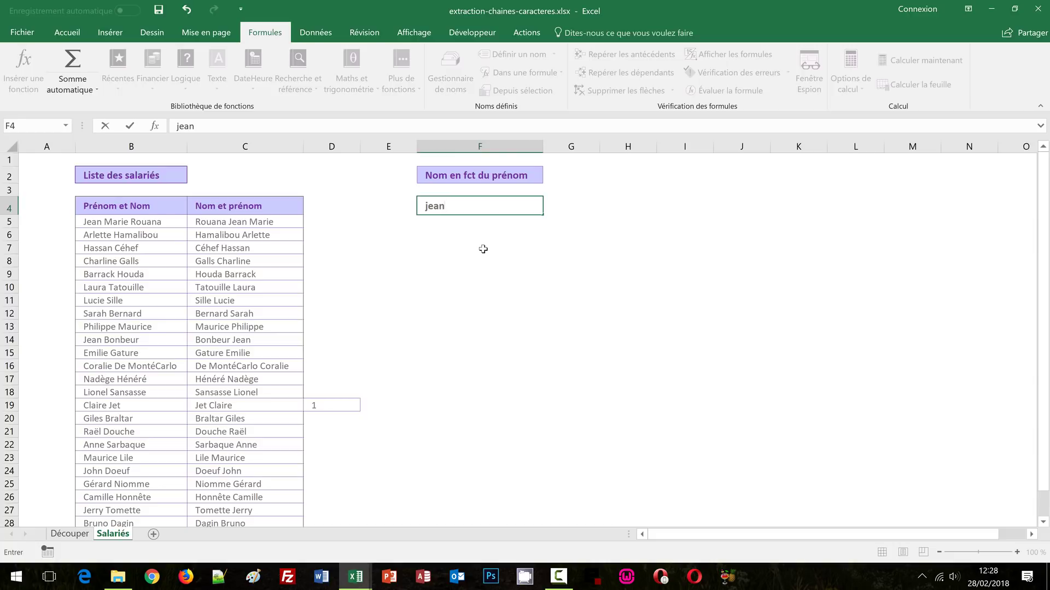
key("Return")
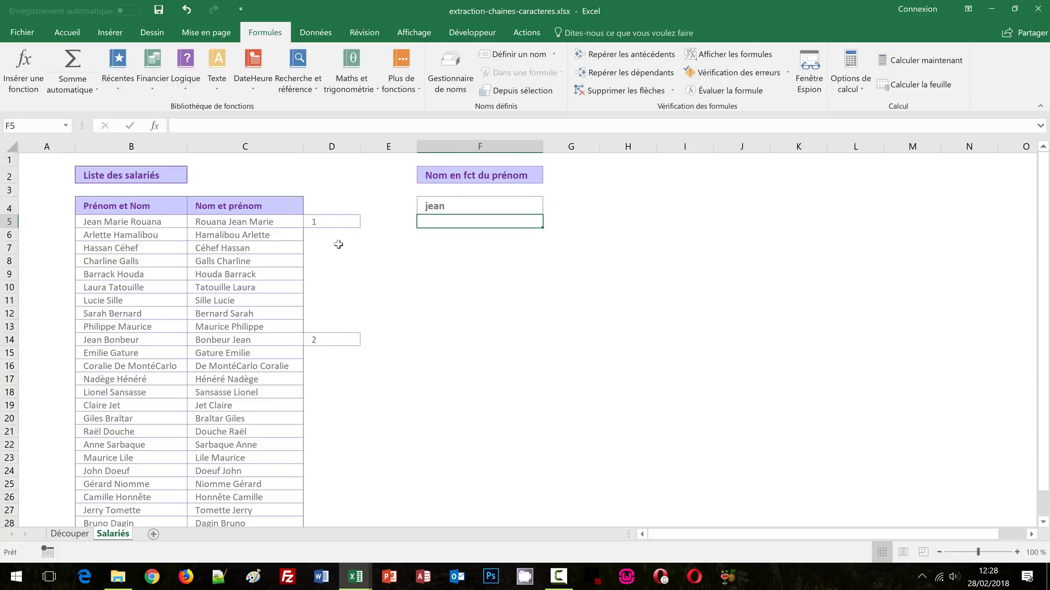
left_click(340, 221)
left_click(326, 339)
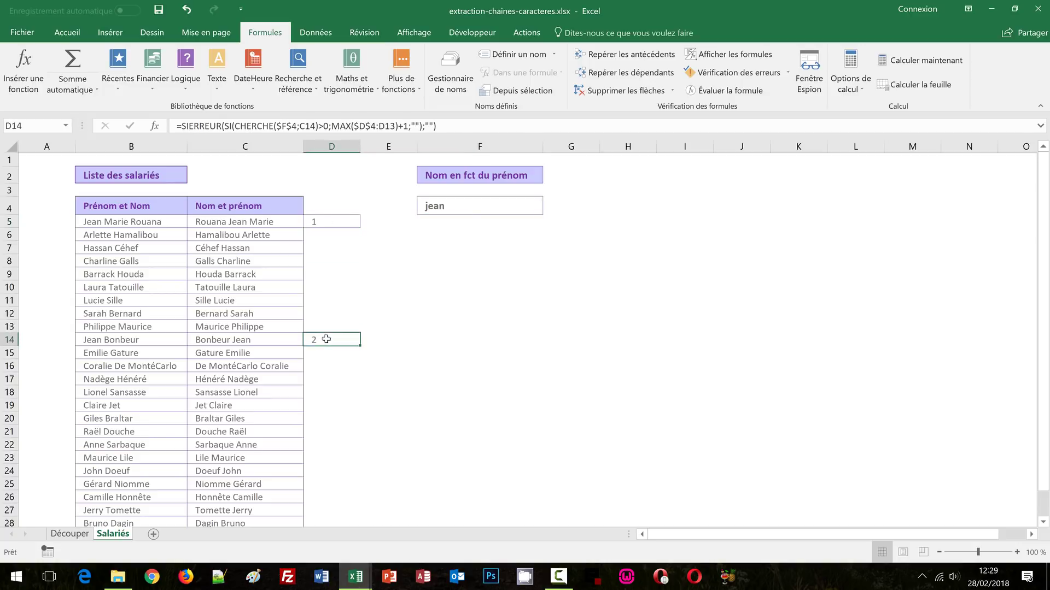
scroll(328, 342, "down", 2)
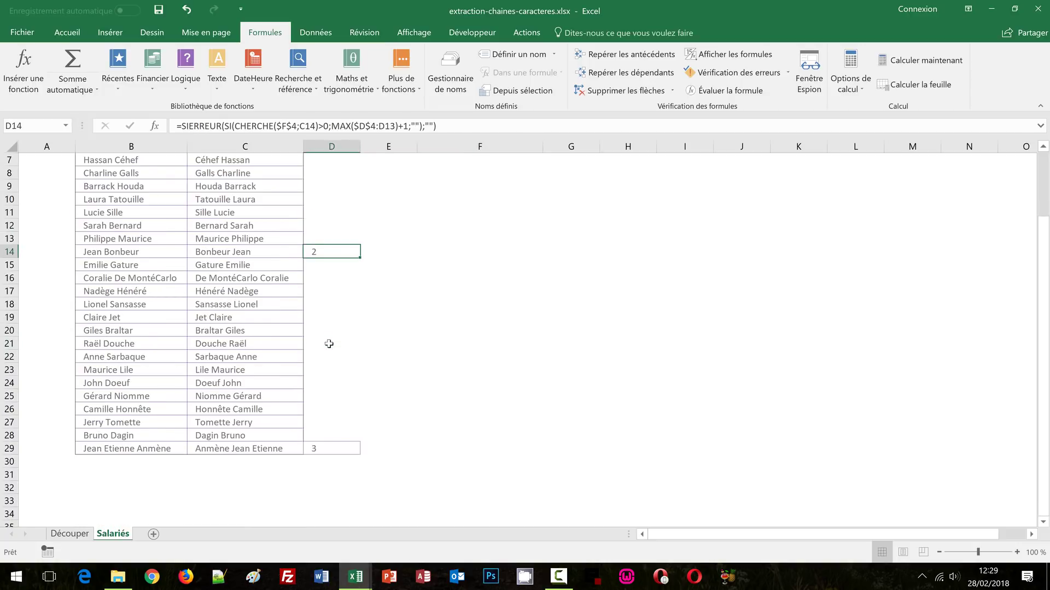
left_click(328, 450)
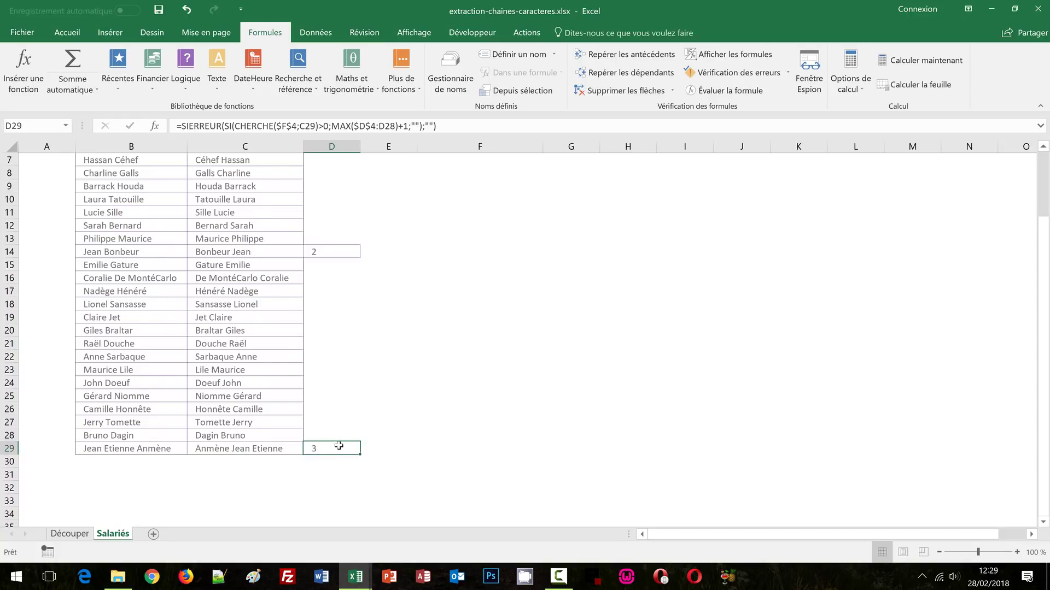
scroll(330, 448, "up", 2)
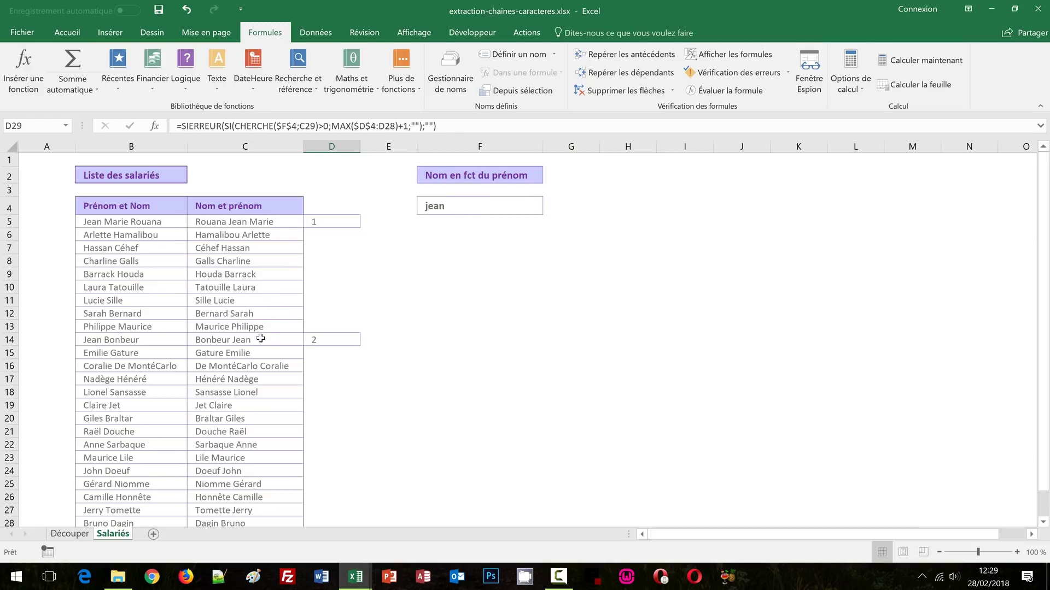
Step: Begin a formula with the SIERREUR function in F5, directly below the searched first name
left_click(461, 222)
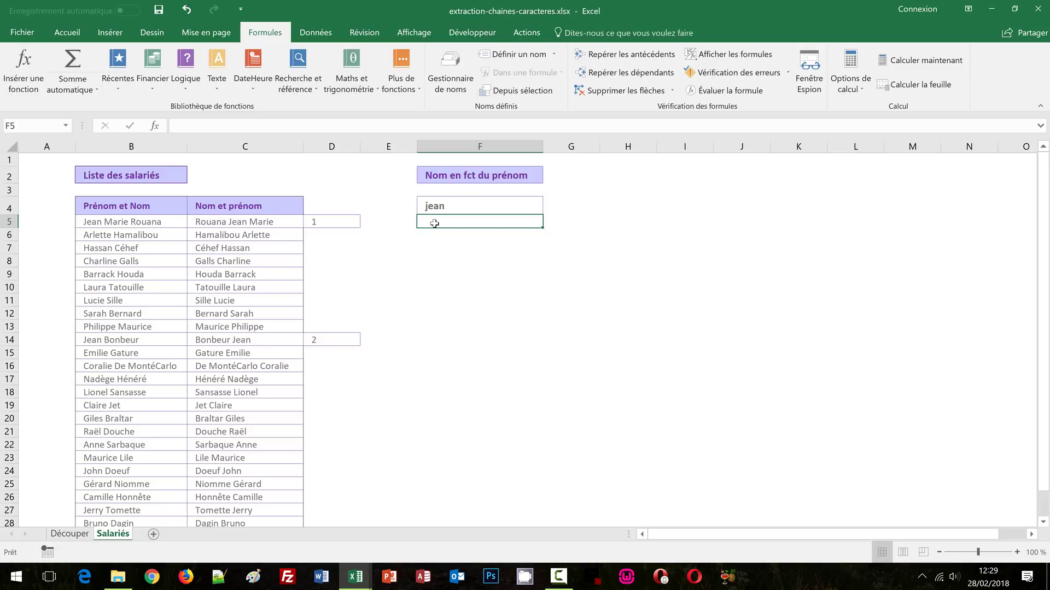
type("=sie")
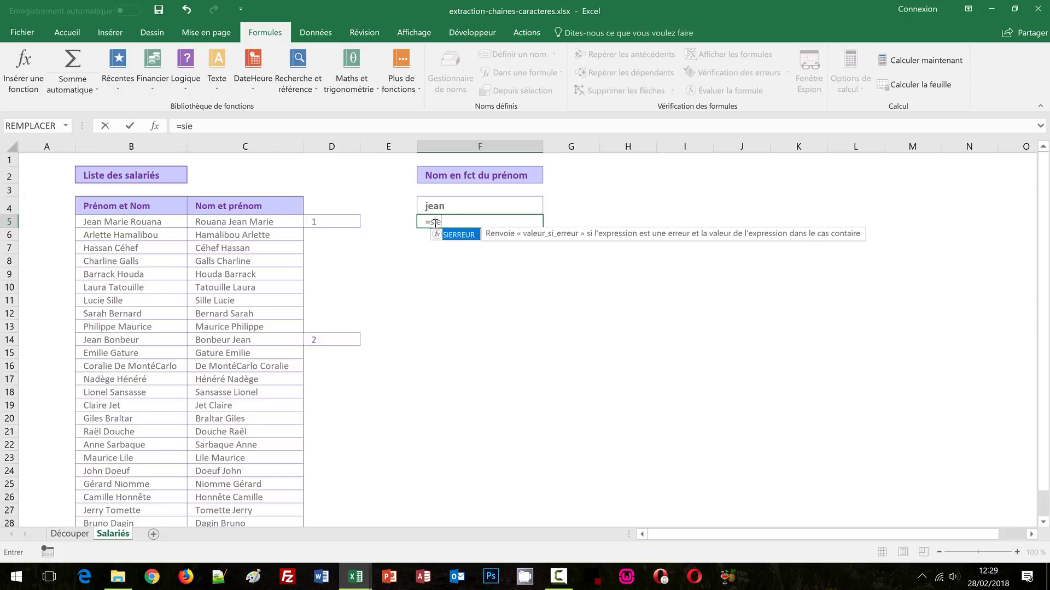
type("rreur(")
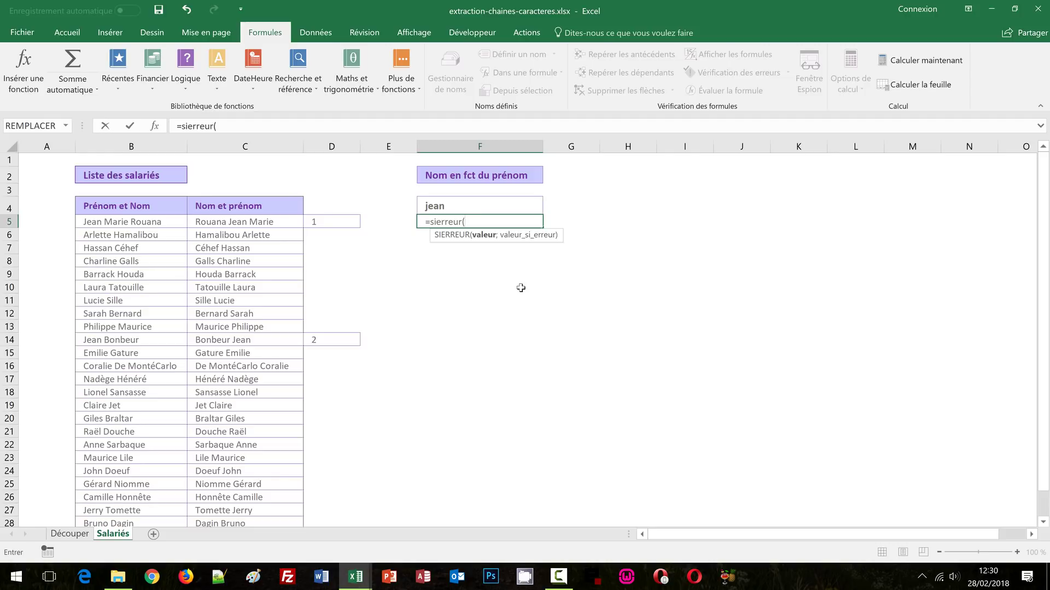
type("subsitue")
type("(")
left_click_drag(467, 223, 514, 226)
key("BackSpace")
Step: Nest SUBSTITUE, MAJUSCULE and INDEX inside SIERREUR in F5, with columns C:D as the INDEX array
type("s")
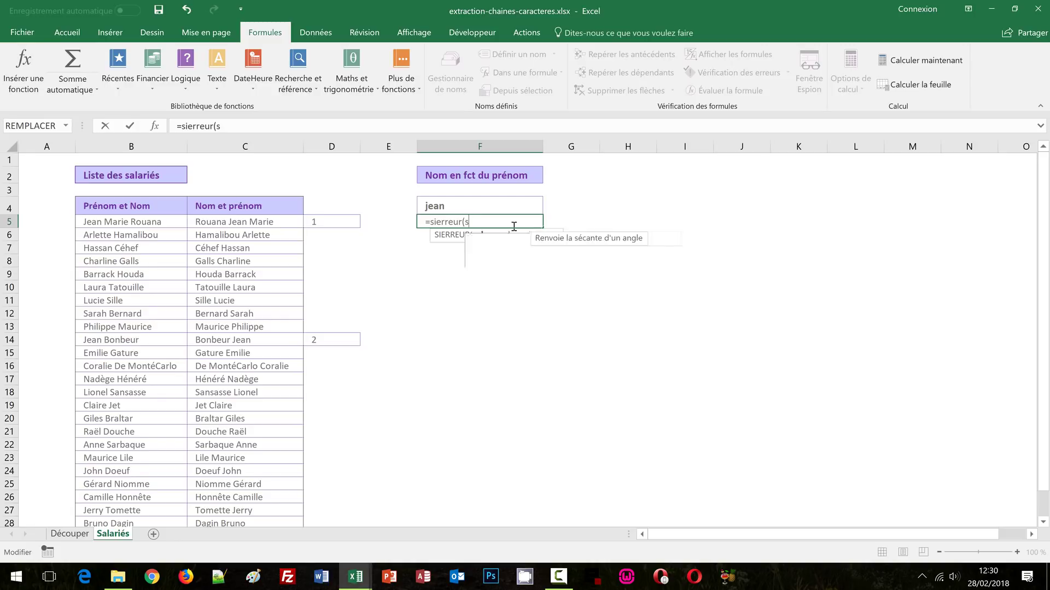
type("ubstitue")
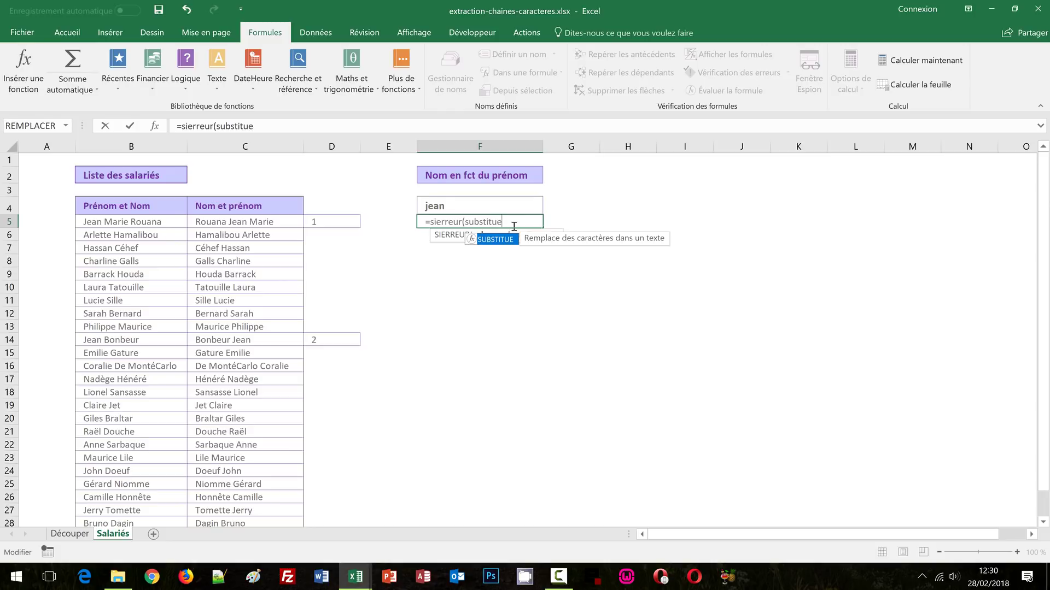
type("(majuscule(index(")
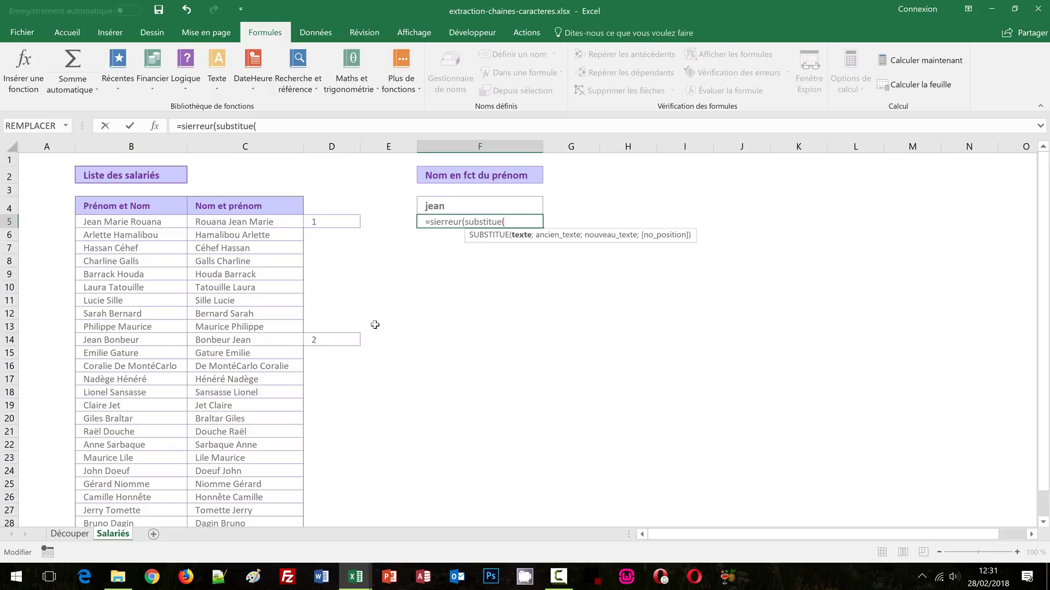
type("majuscu")
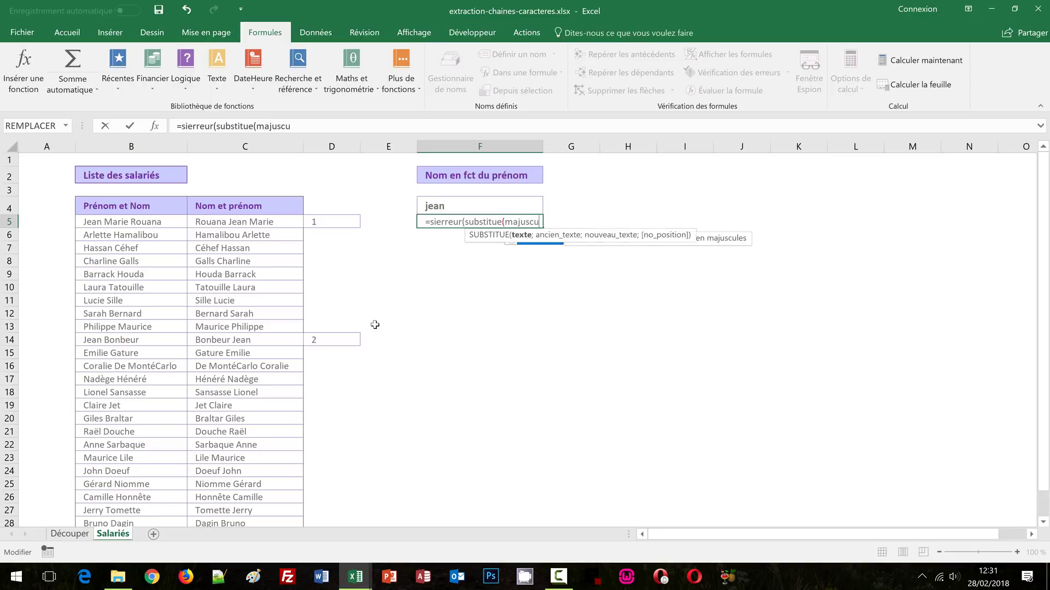
type("le")
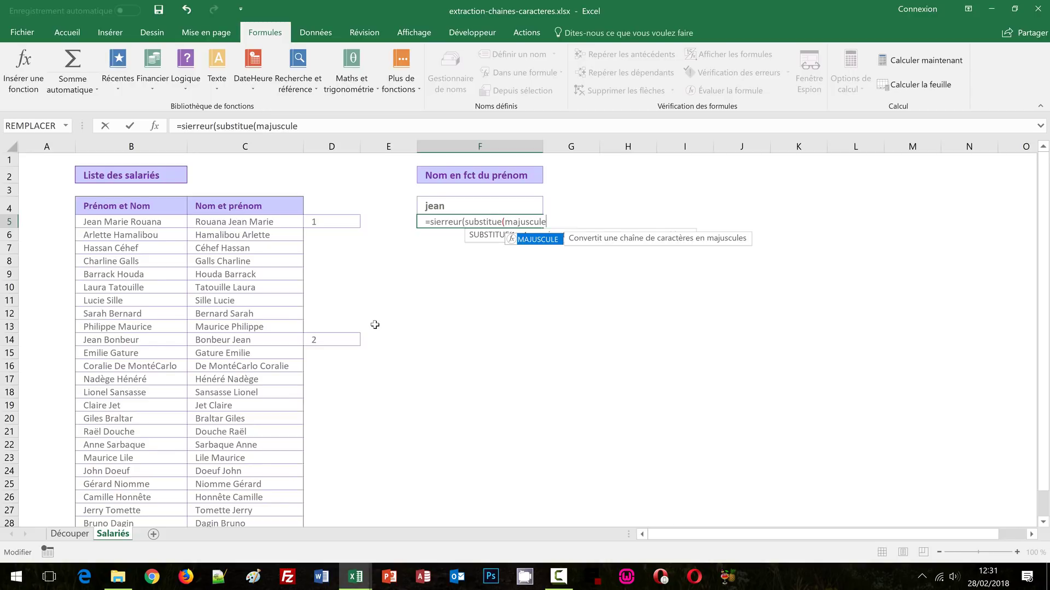
type("(")
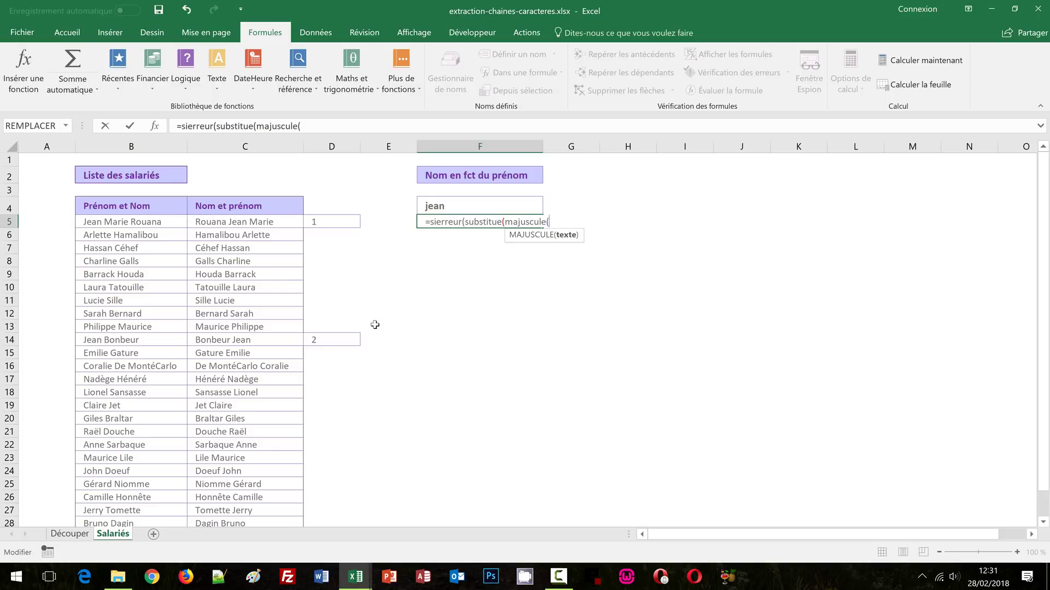
type("index")
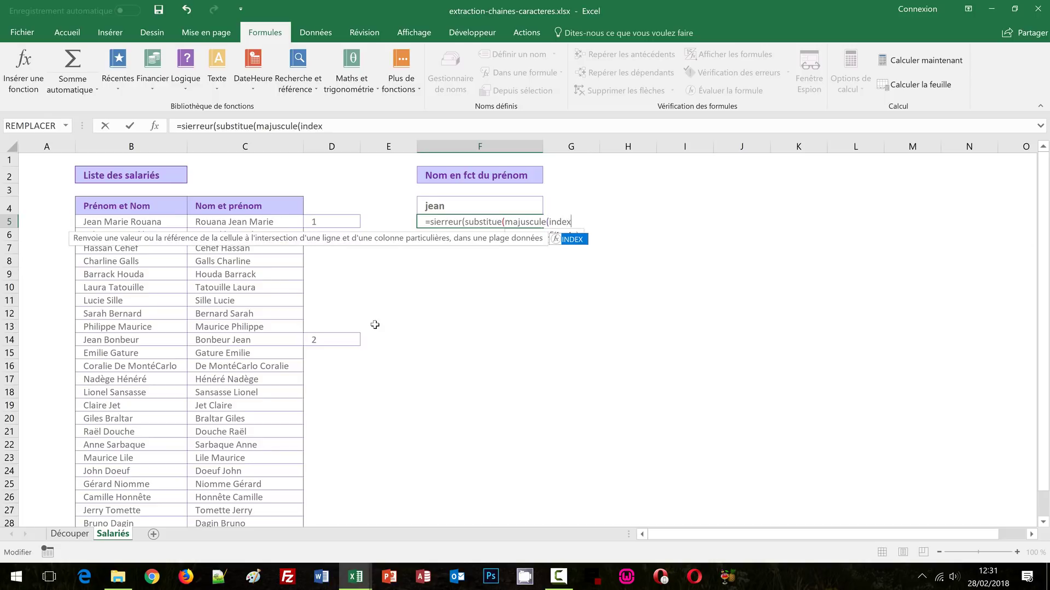
type("(")
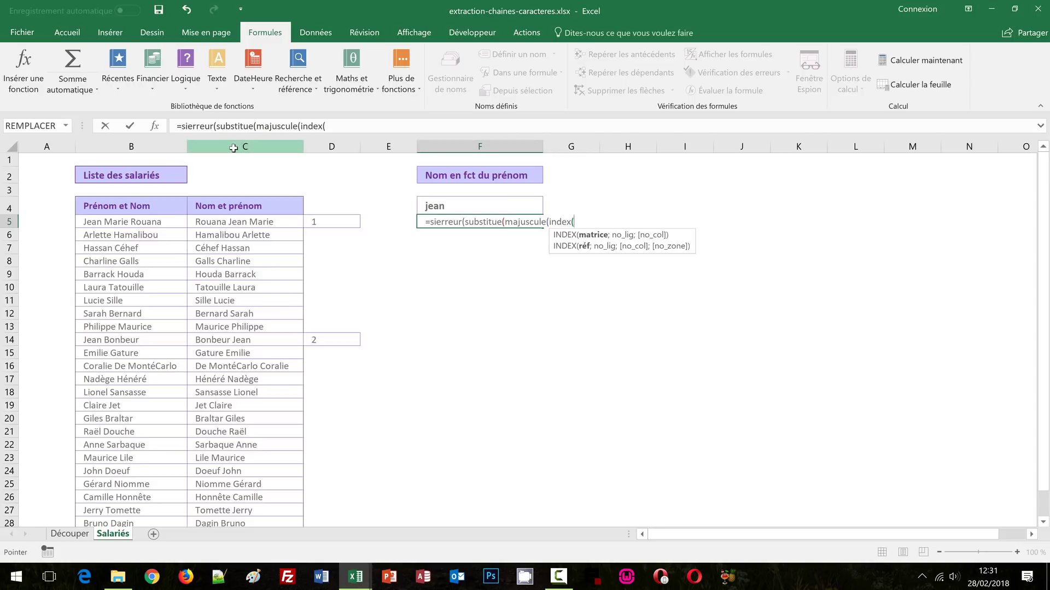
left_click_drag(231, 148, 330, 148)
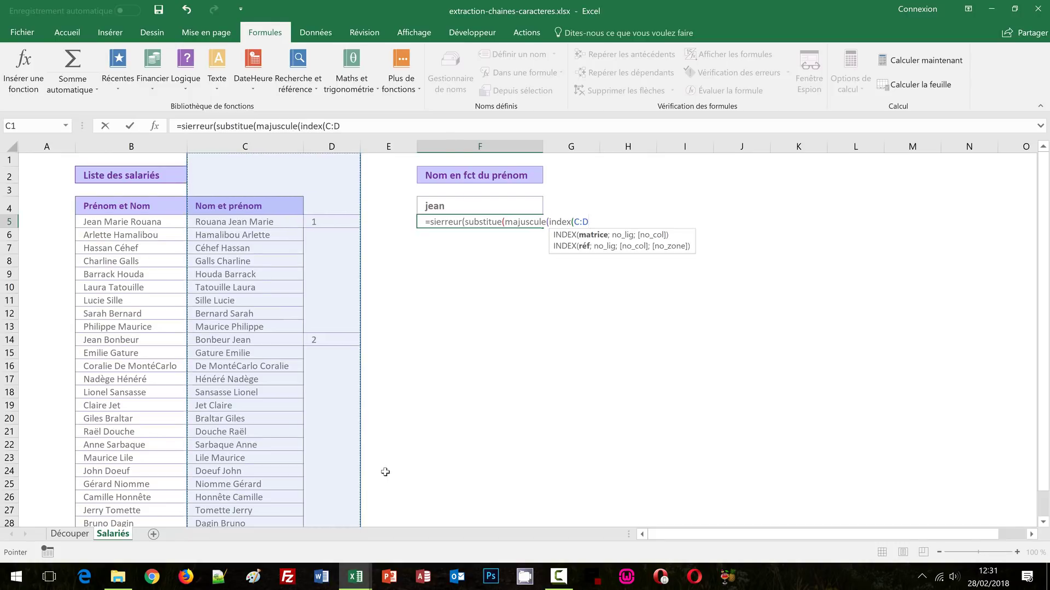
type(";")
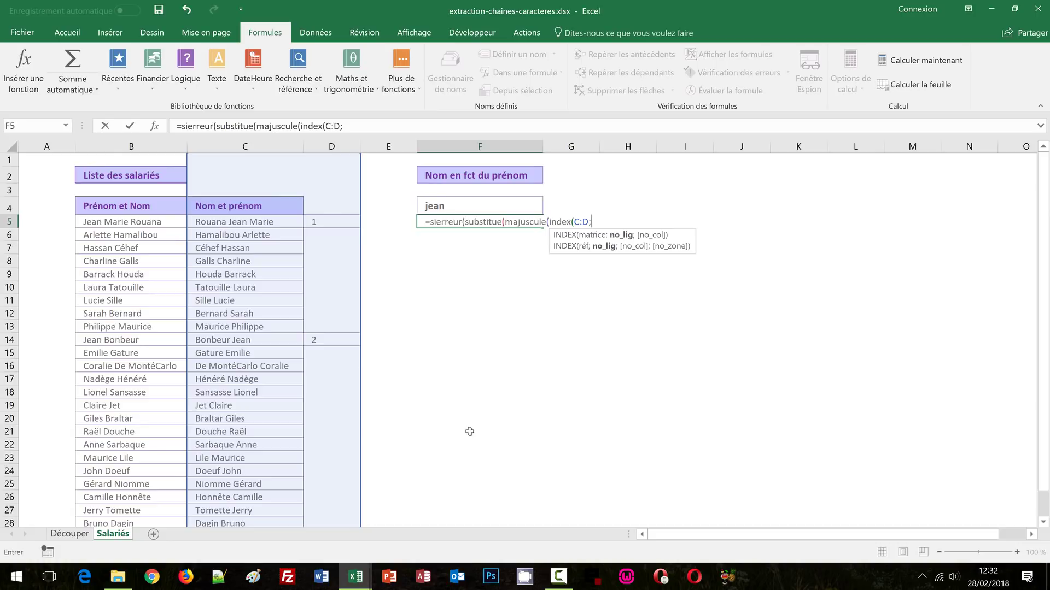
Step: Enter EQUIV(LIGNE(F1);D:D;0) as the row number of the INDEX function in F5
type("equiv")
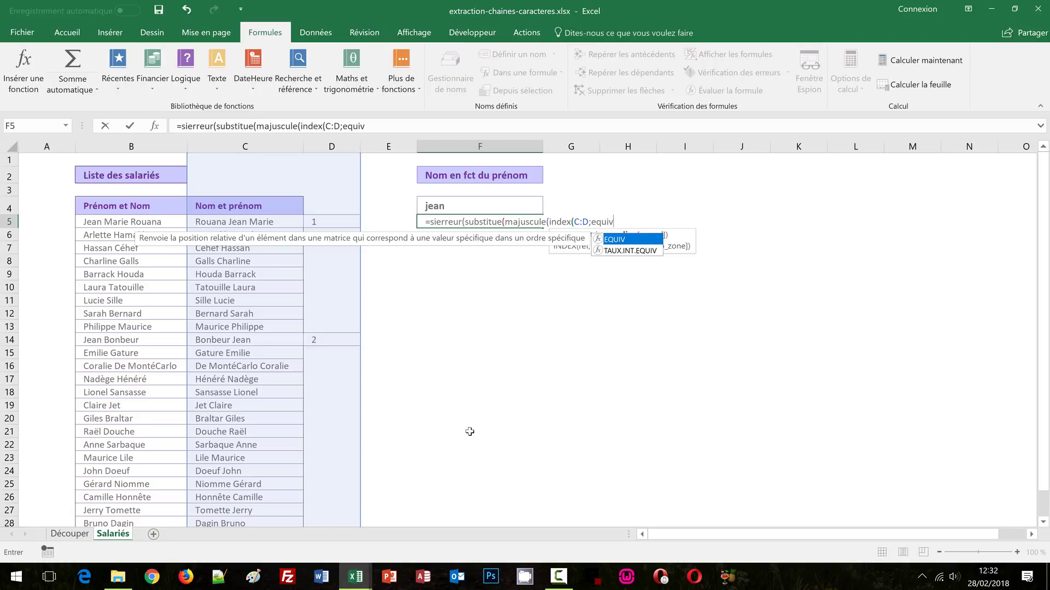
type("(")
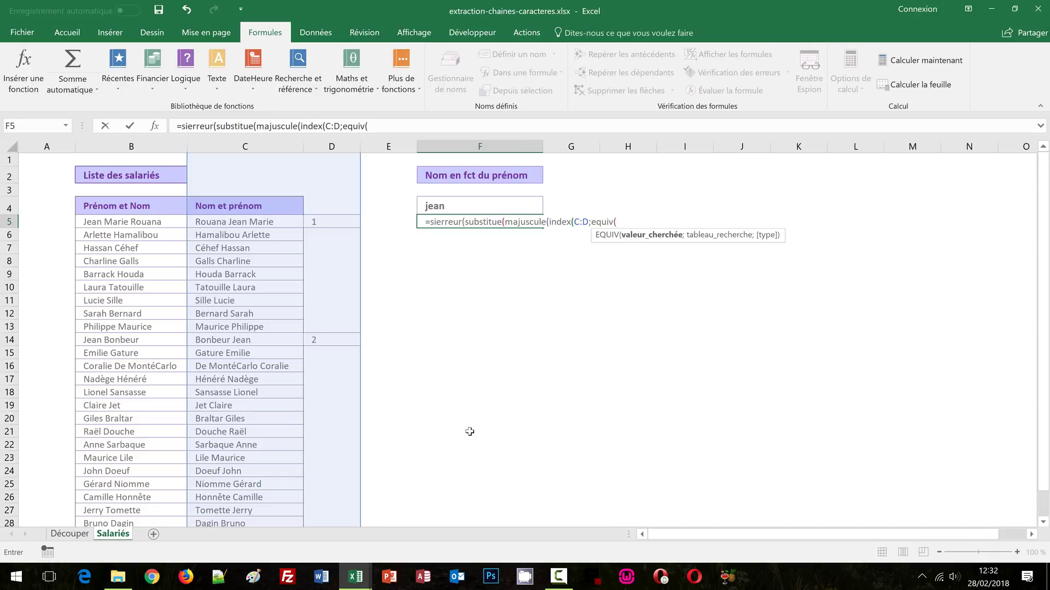
type("ligne")
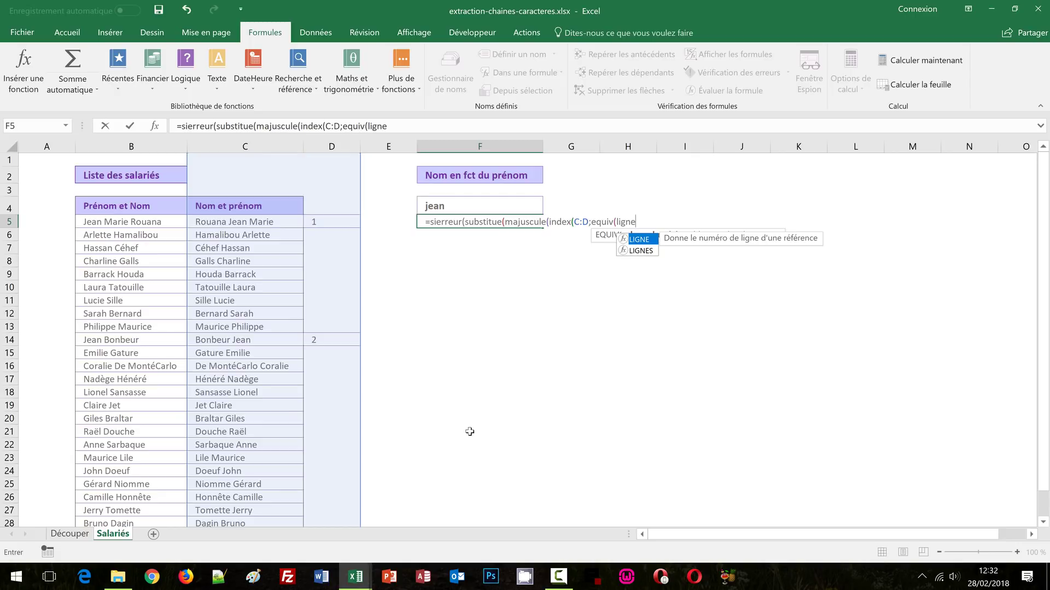
type("(")
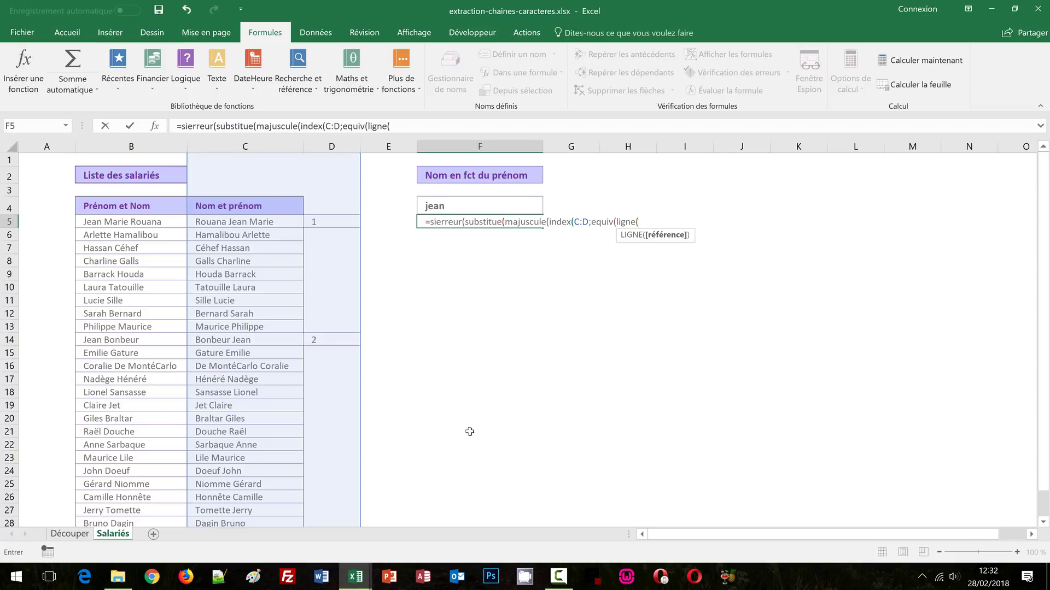
left_click(466, 161)
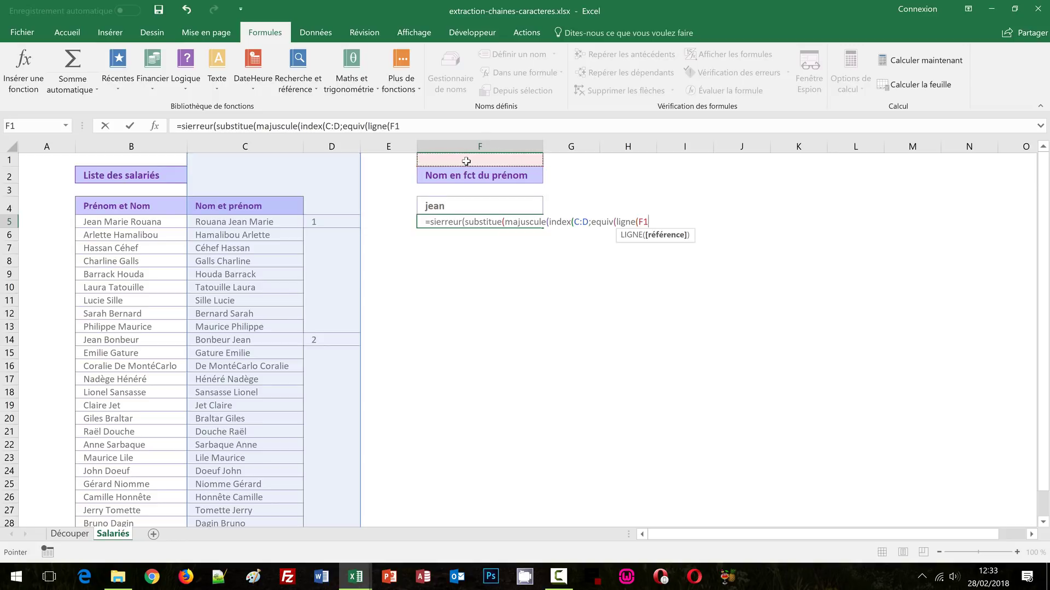
type(")")
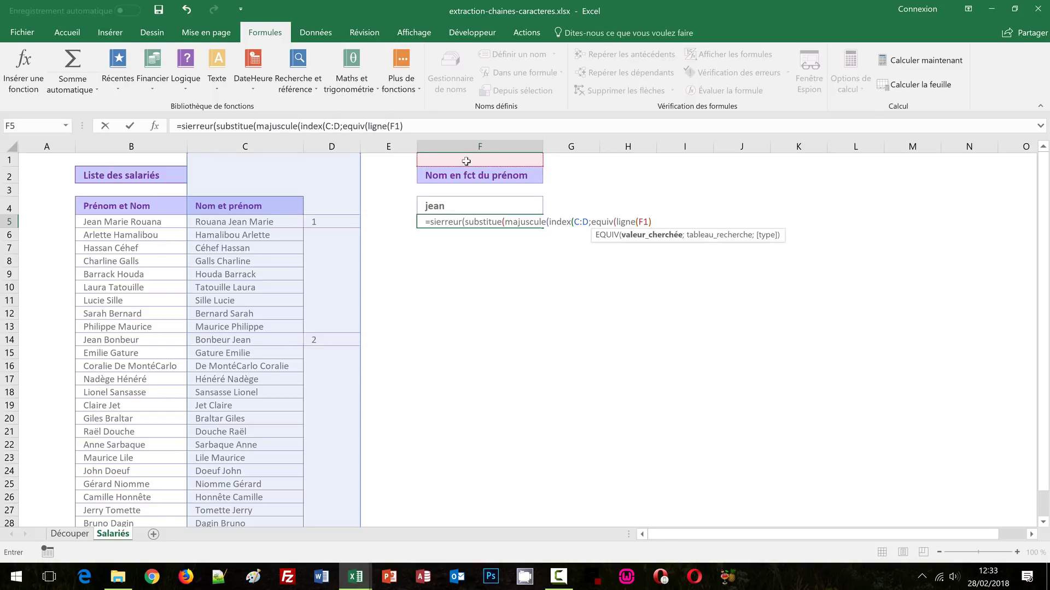
type(";")
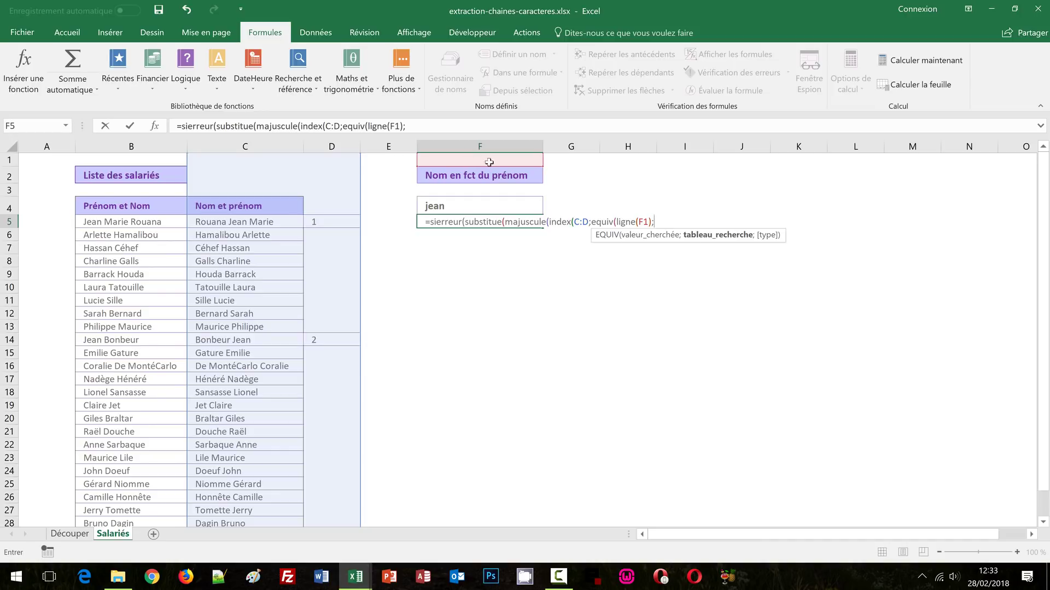
left_click(345, 148)
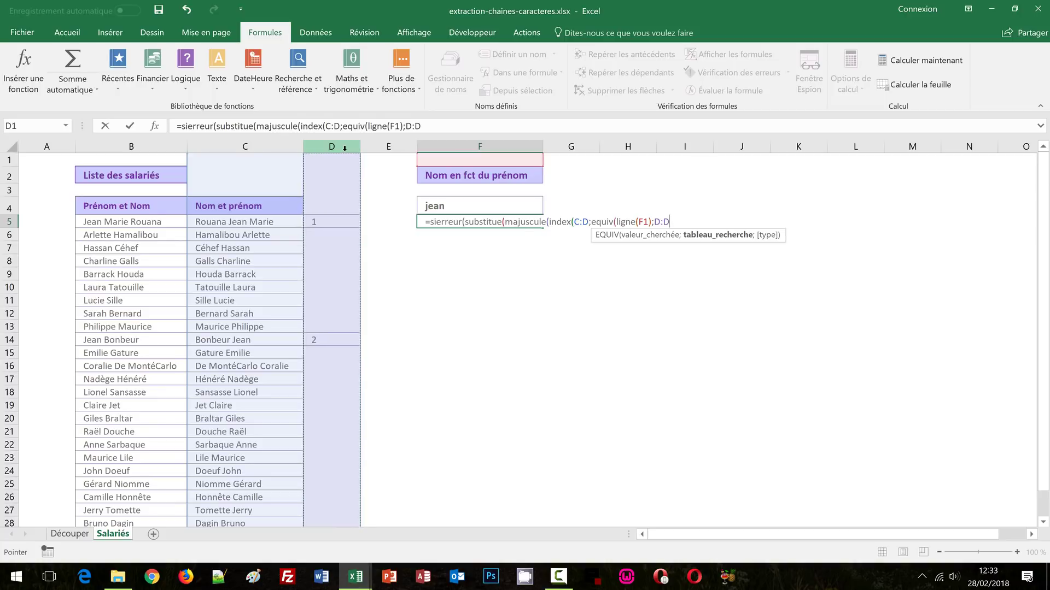
type(";0")
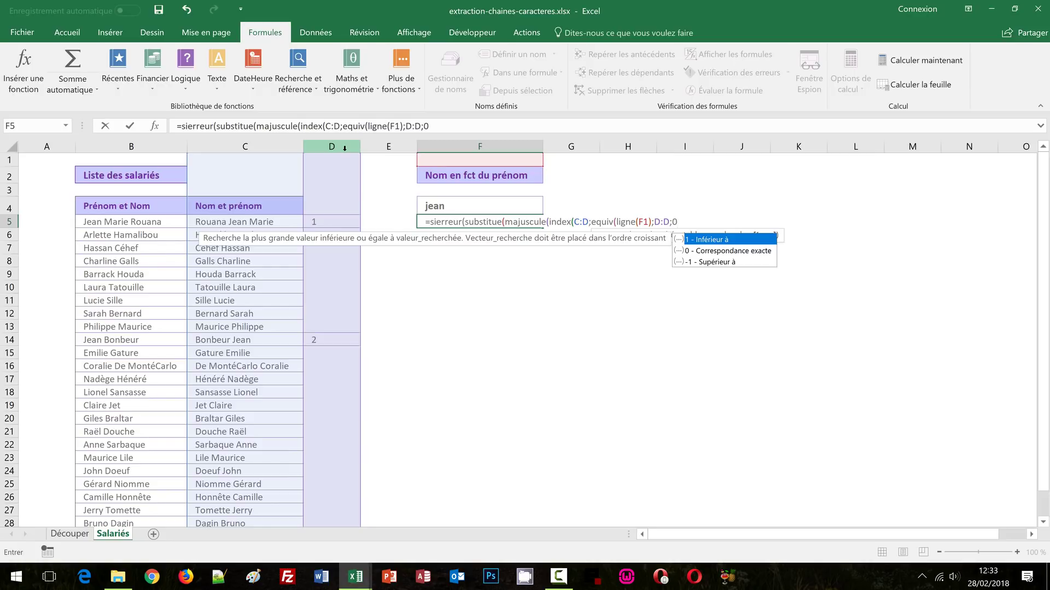
type(")")
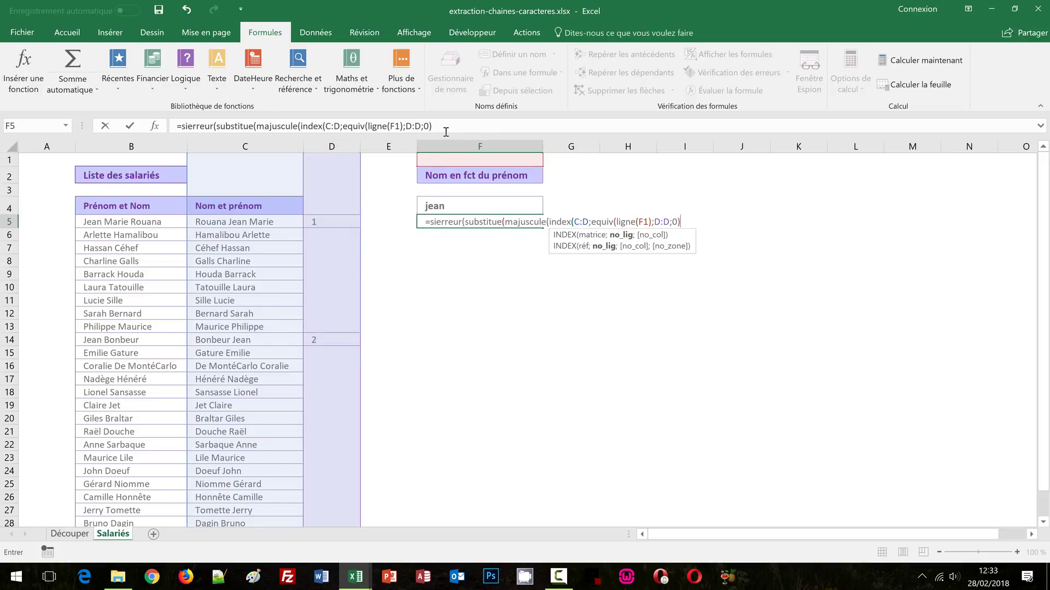
Step: Set the INDEX column number to 1 in F5 and close both the INDEX and MAJUSCULE functions
type(";1")
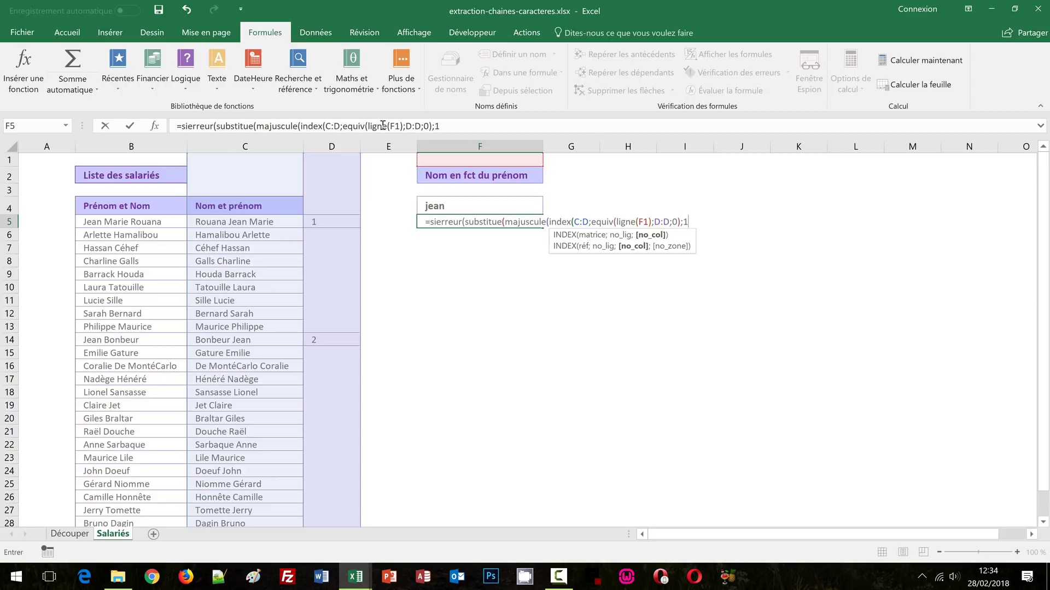
type(")")
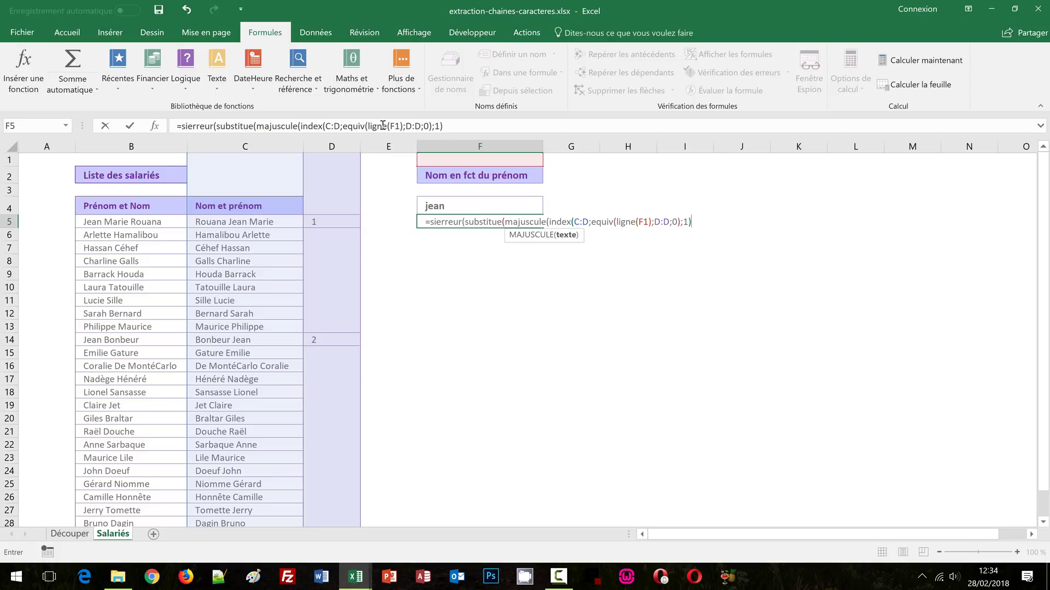
type(")")
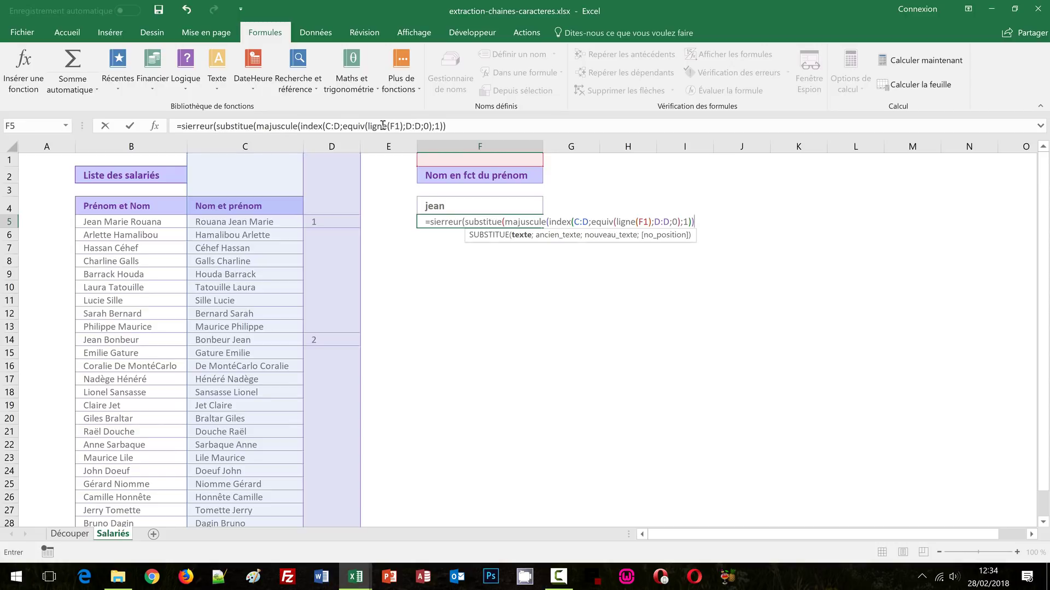
Step: Enter MAJUSCULE($F$4) as the old text argument of the SUBSTITUE function in F5, with an absolute reference to the search cell
type(";")
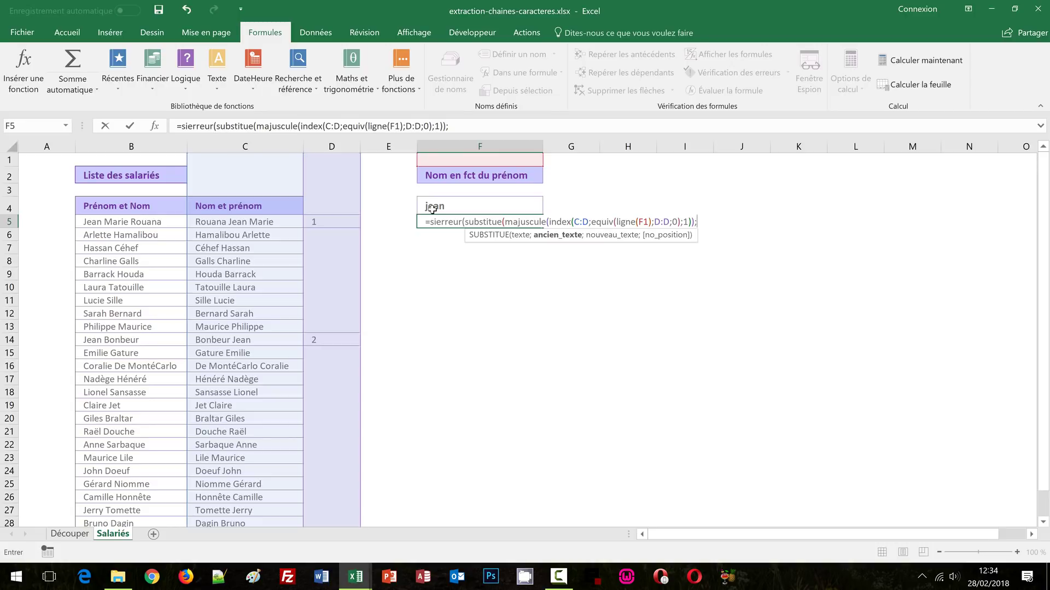
type("ma")
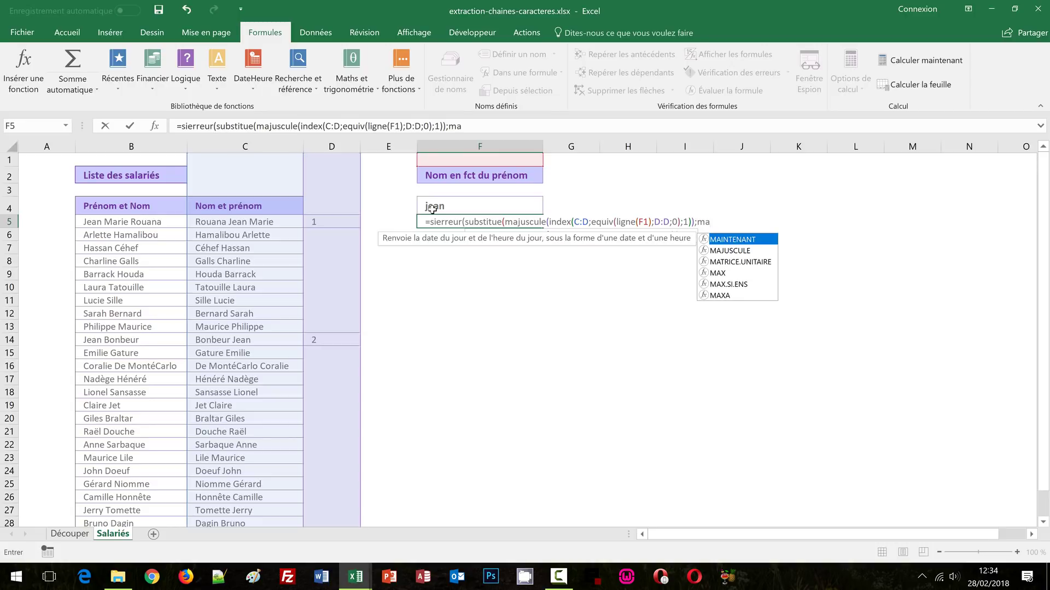
type("juscule")
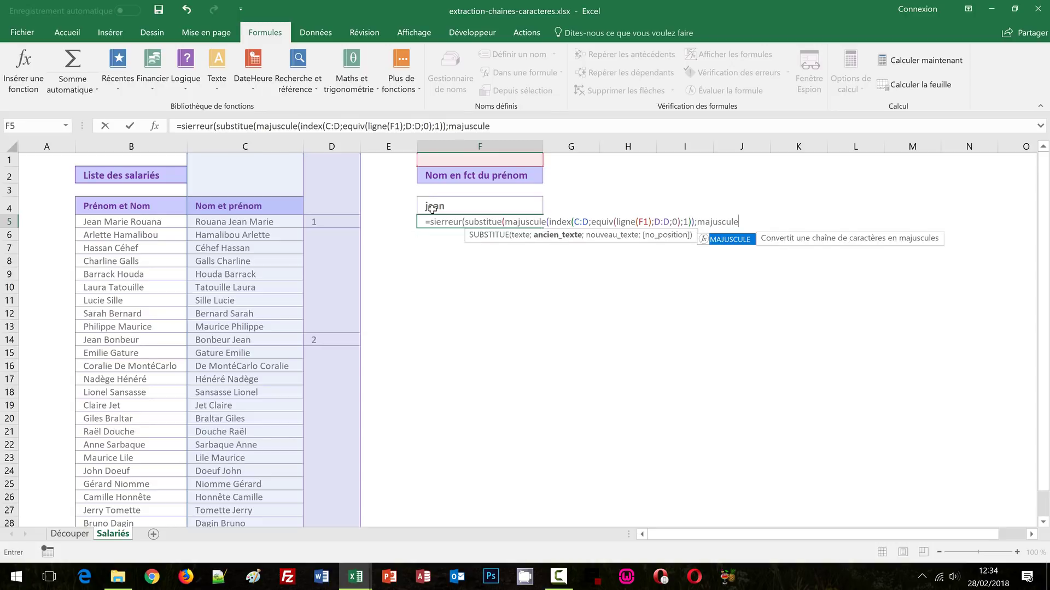
type("(")
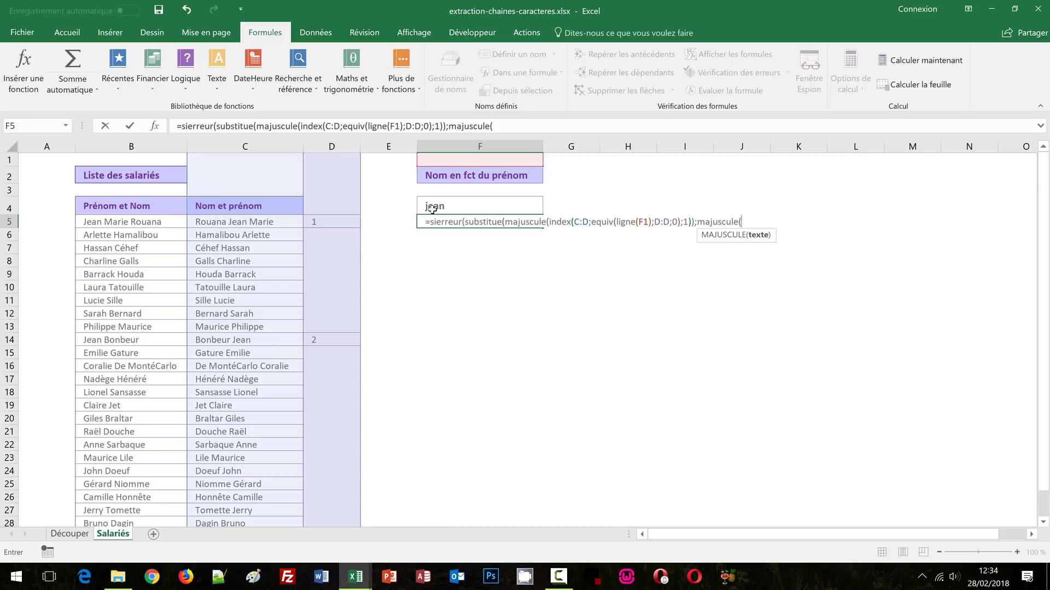
left_click(462, 207)
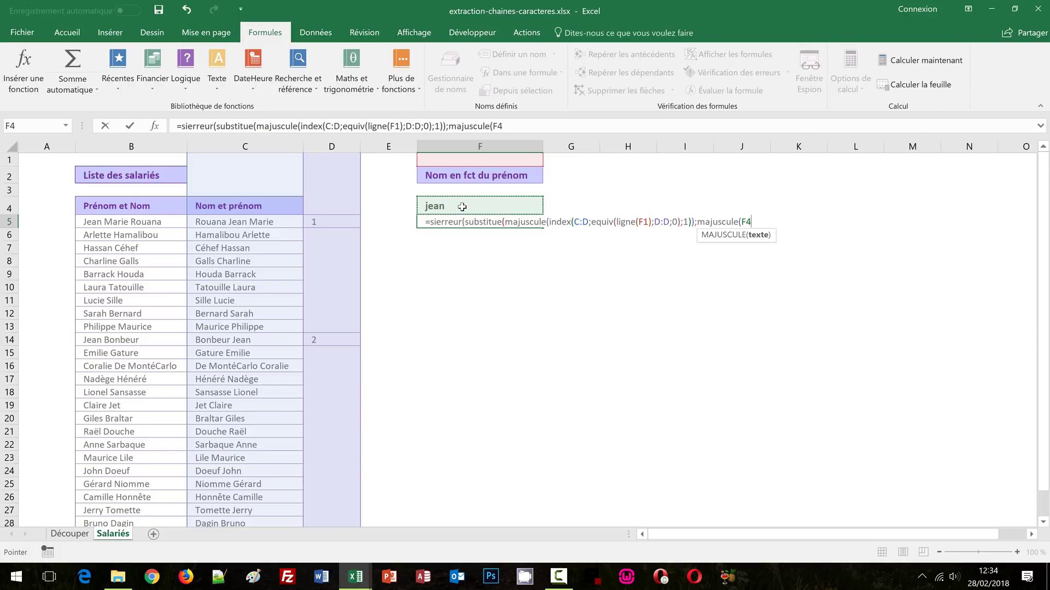
key("F4")
type(")")
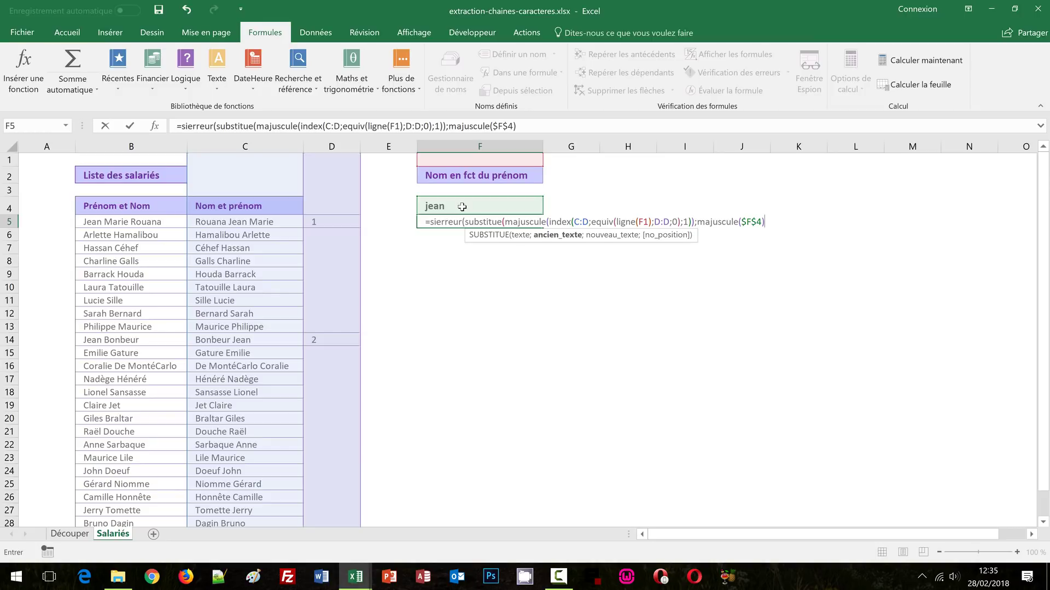
Step: Complete the F5 formula with "" as SUBSTITUE's new text and SIERREUR's error value, and fill it down to F22
type(";")
type(")")
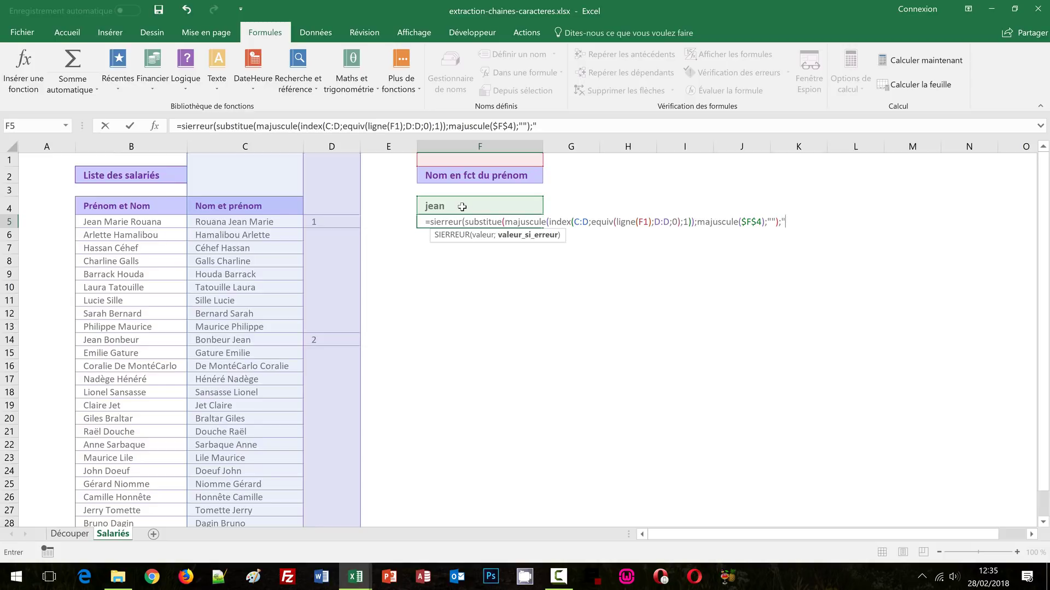
type("\")")
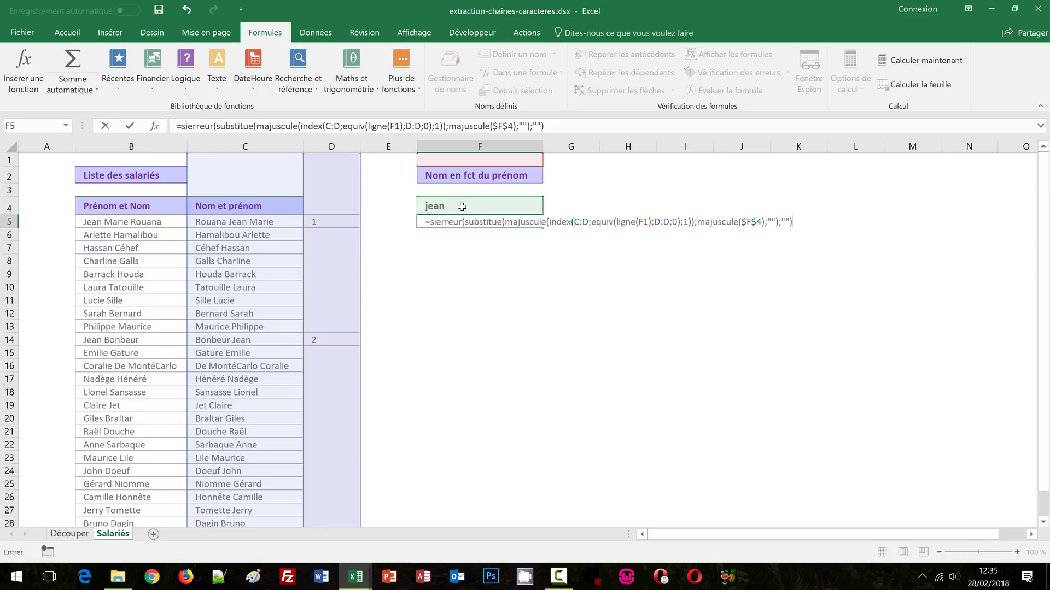
key("ctrl+Return")
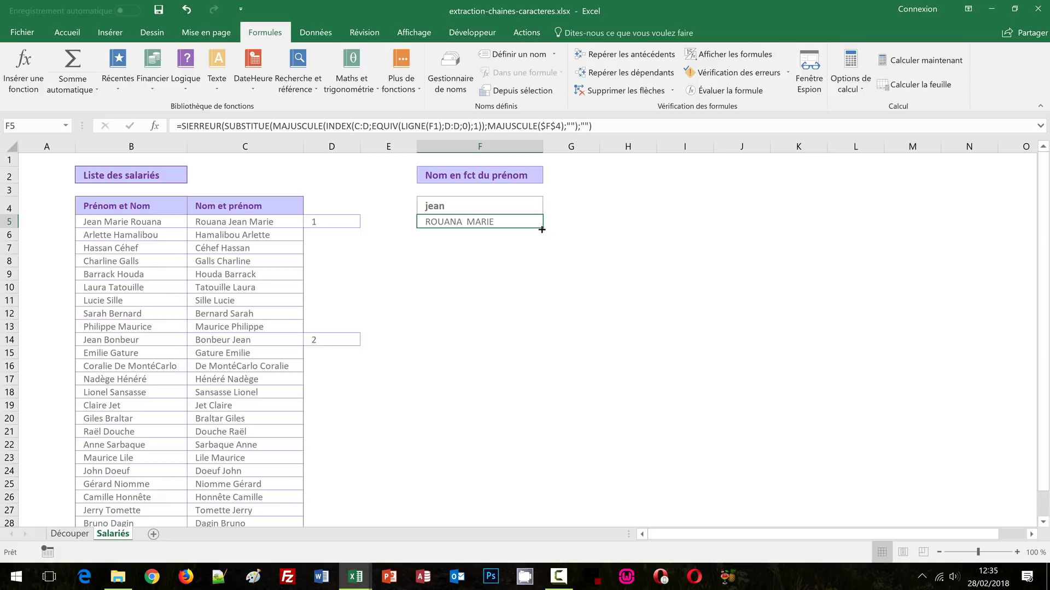
left_click_drag(541, 229, 539, 453)
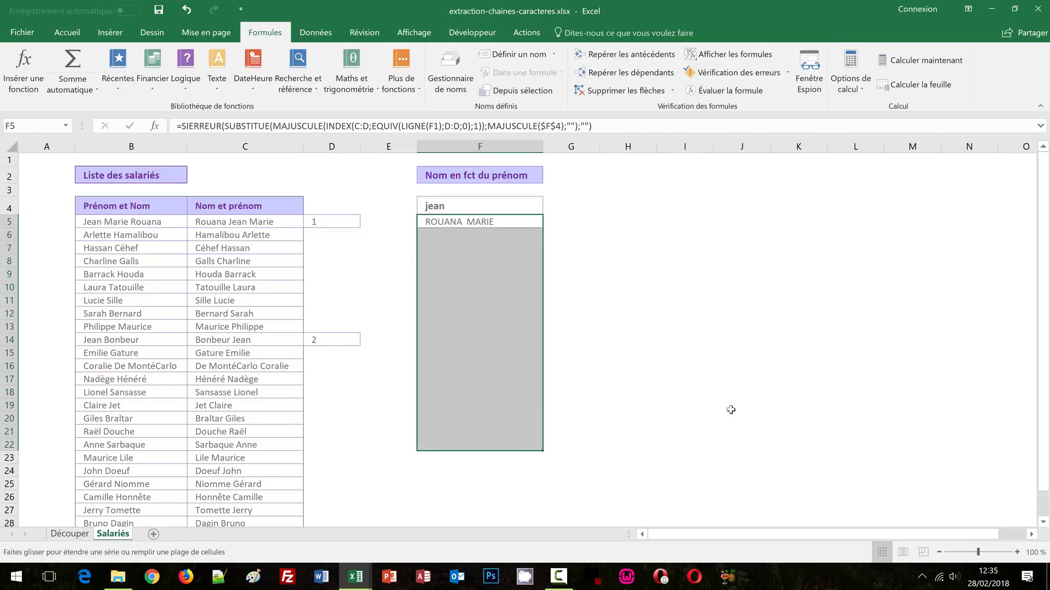
left_click(647, 301)
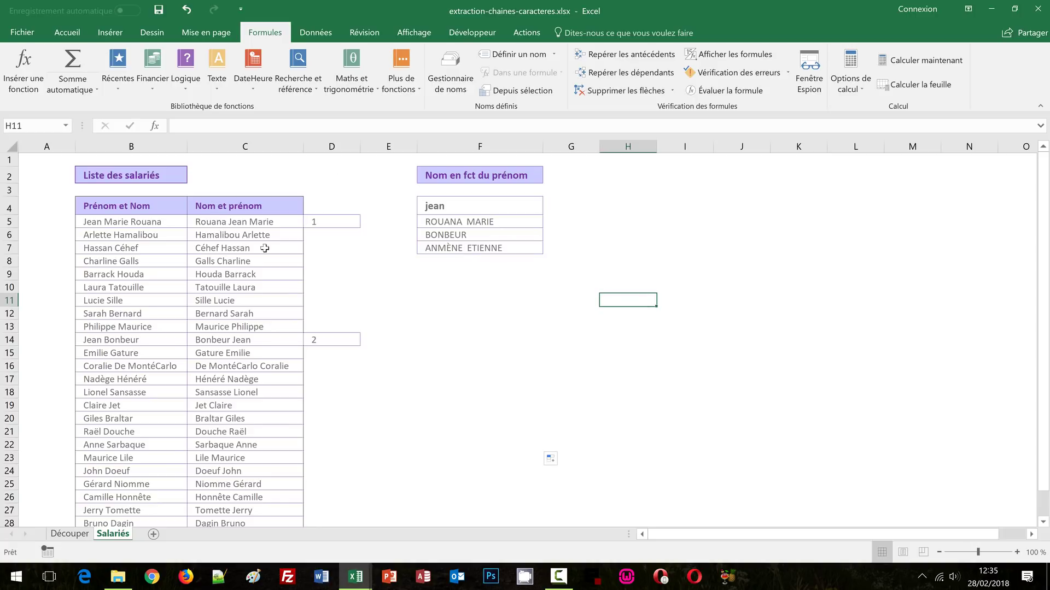
Step: Try to extract surnames for a different first name entered in the search cell F4
left_click(432, 205)
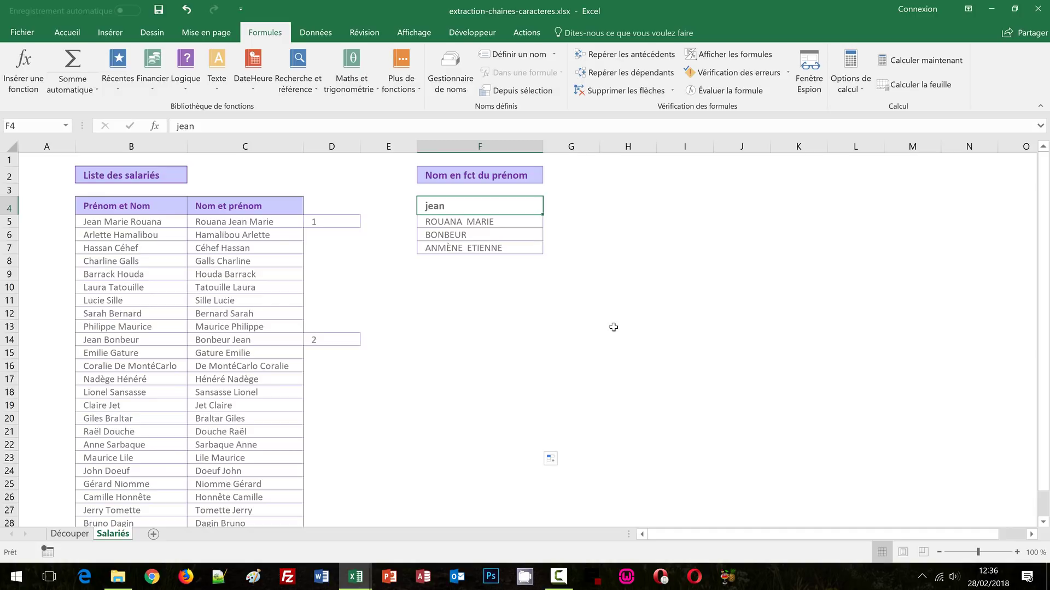
type("gilles")
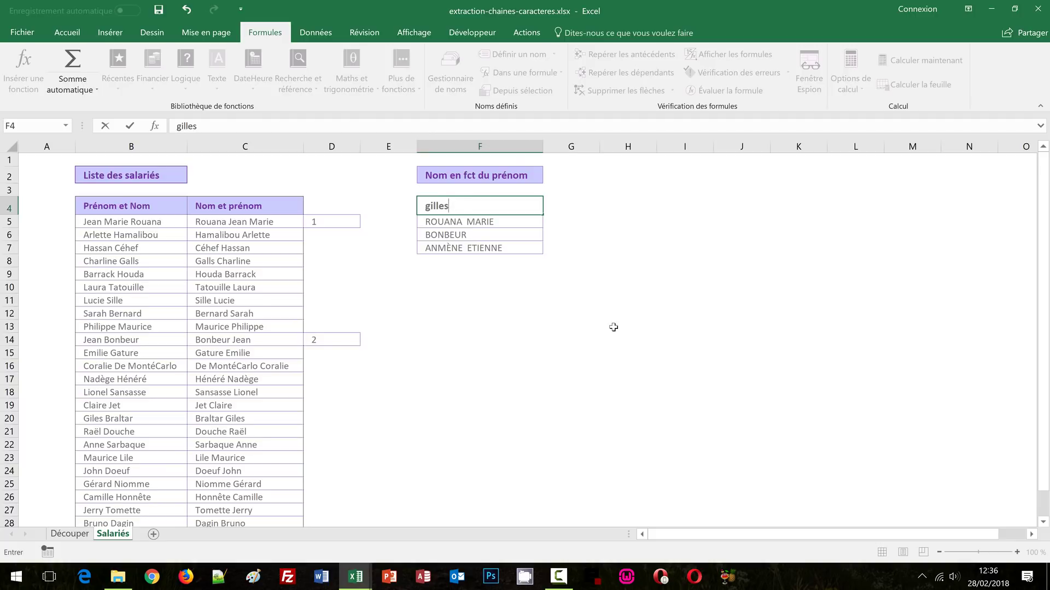
key("Return")
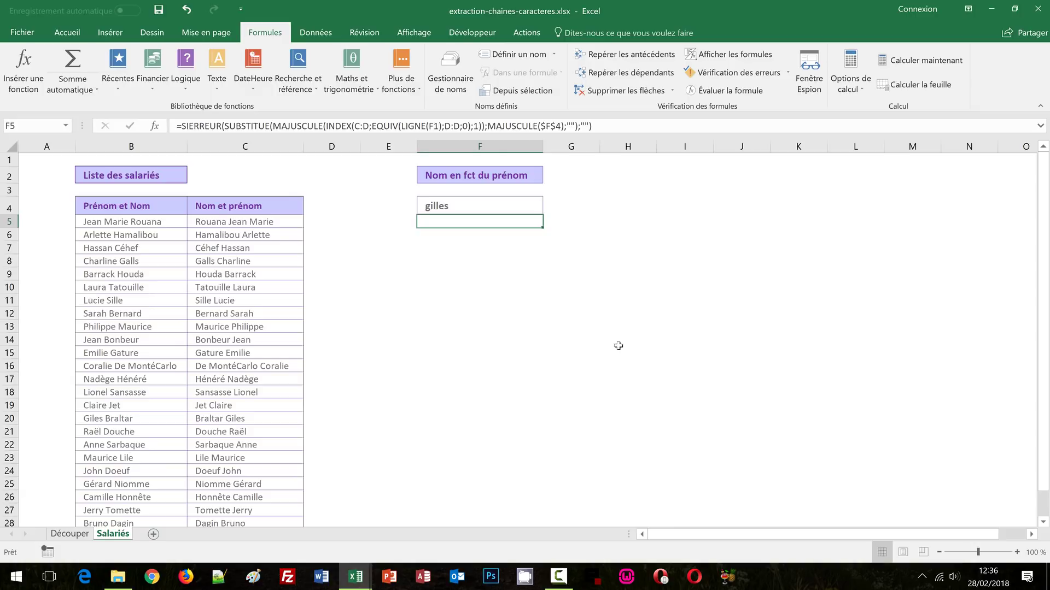
Step: Set the first name in F4 to the exact single-l spelling used in the employee list
left_click(435, 207)
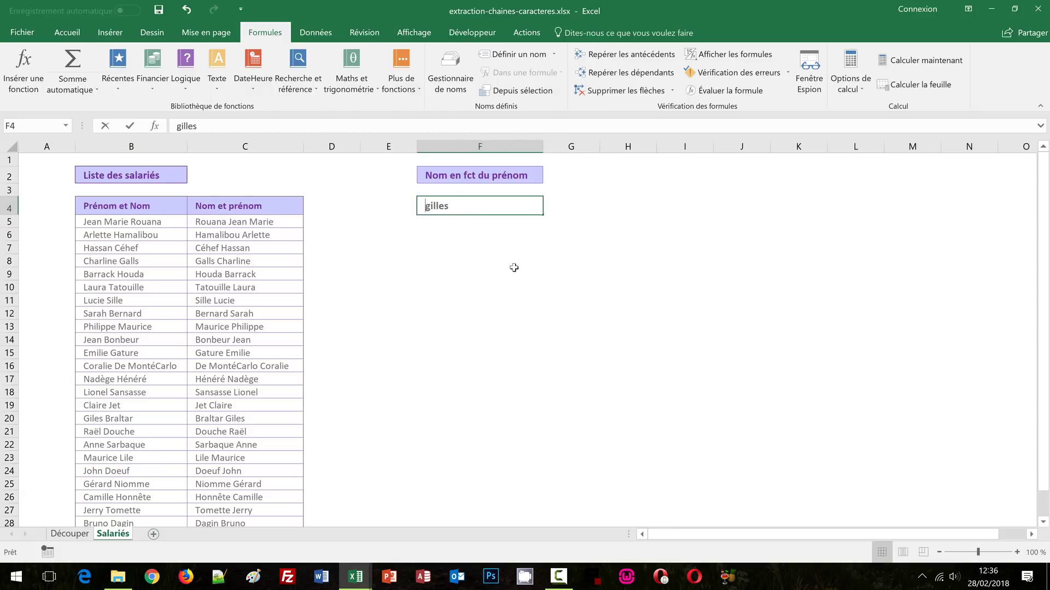
type("giles")
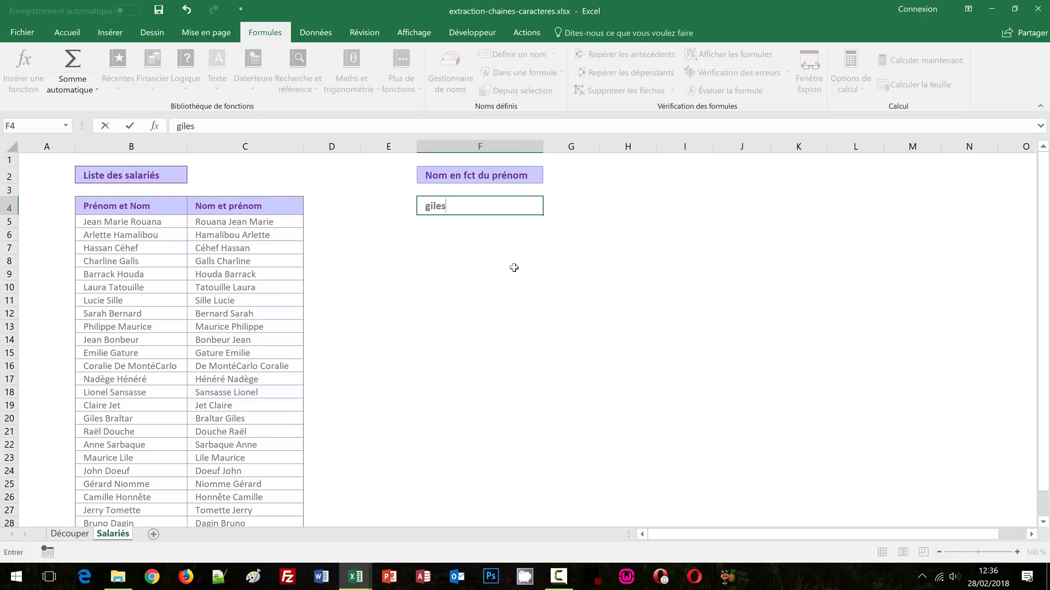
key("Return")
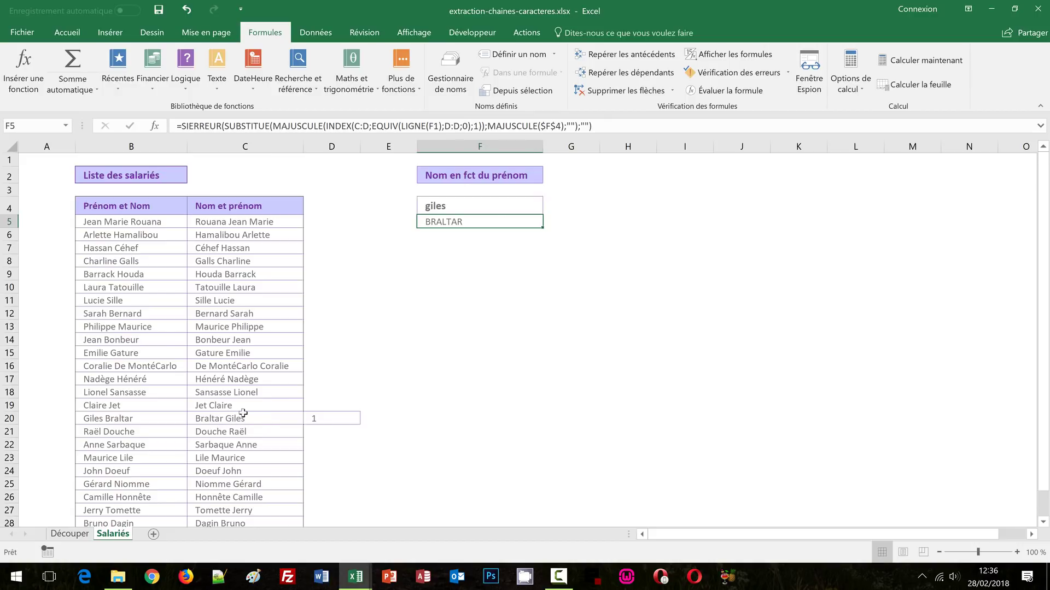
left_click(443, 207)
left_click(463, 225)
left_click(676, 220)
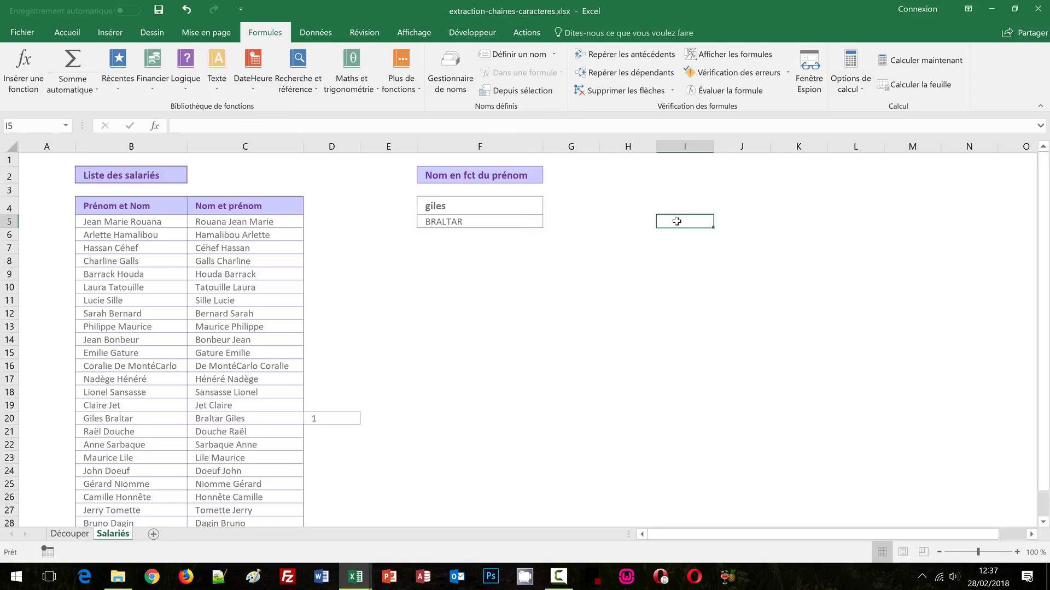